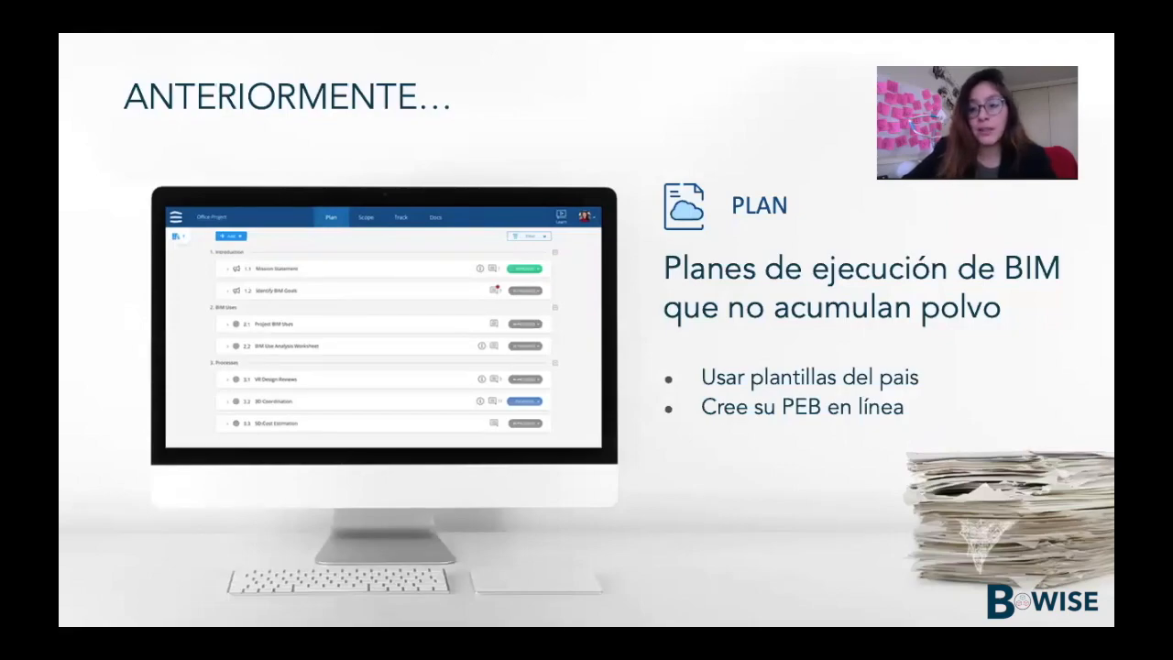
key("Right")
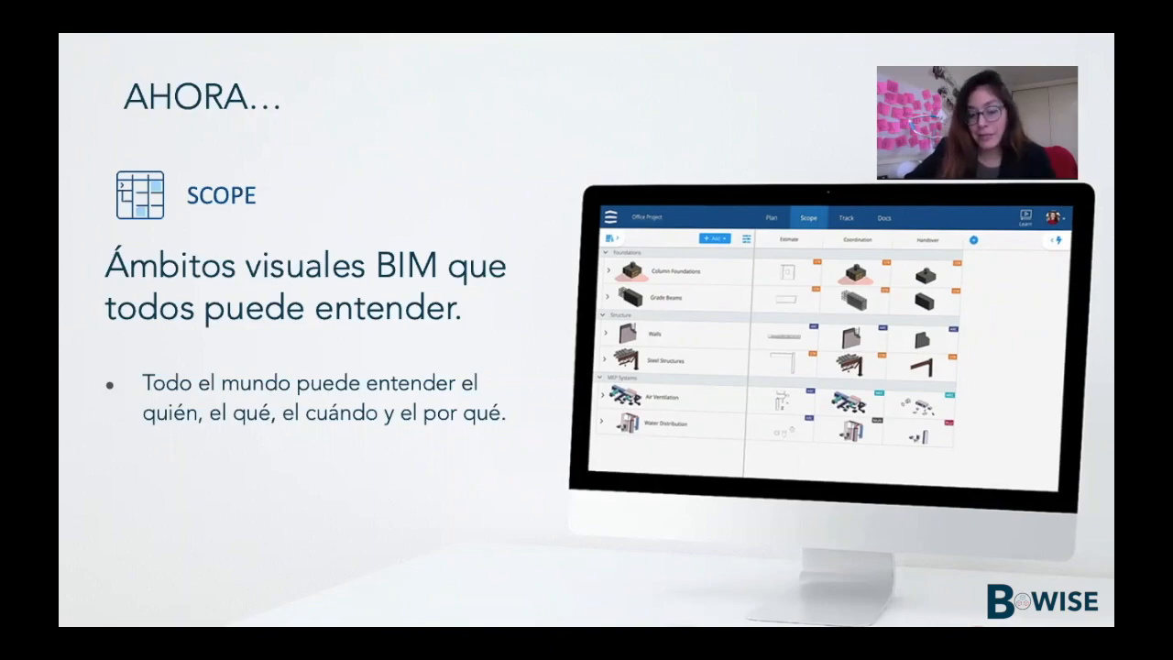
key("Right")
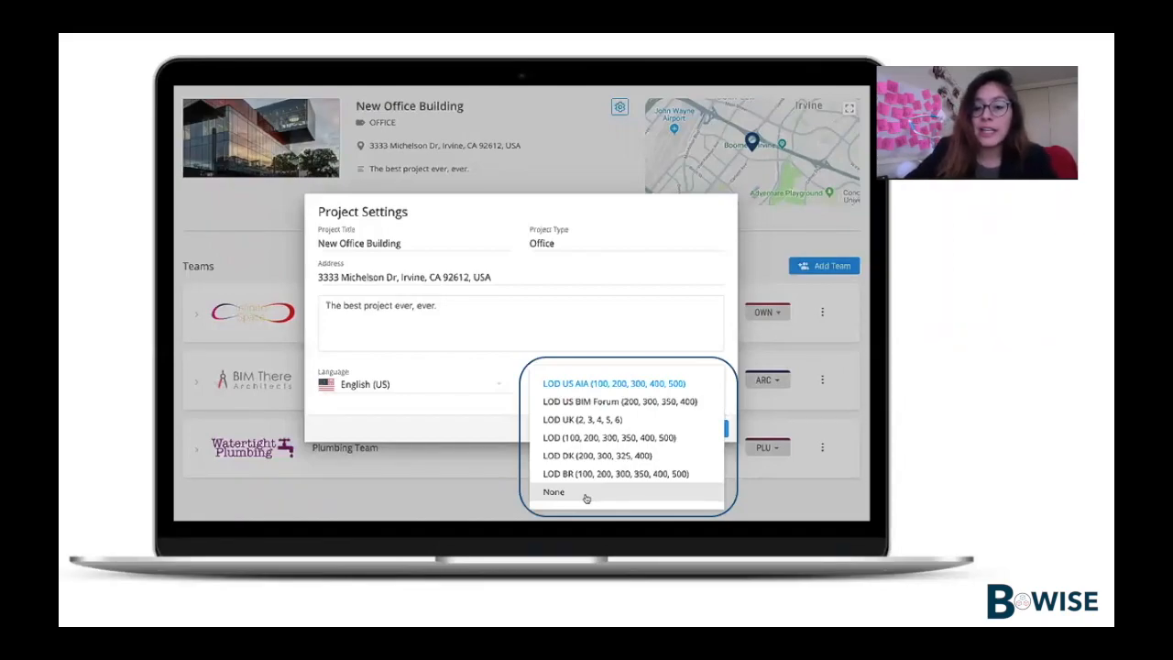
key("Right")
key("Left")
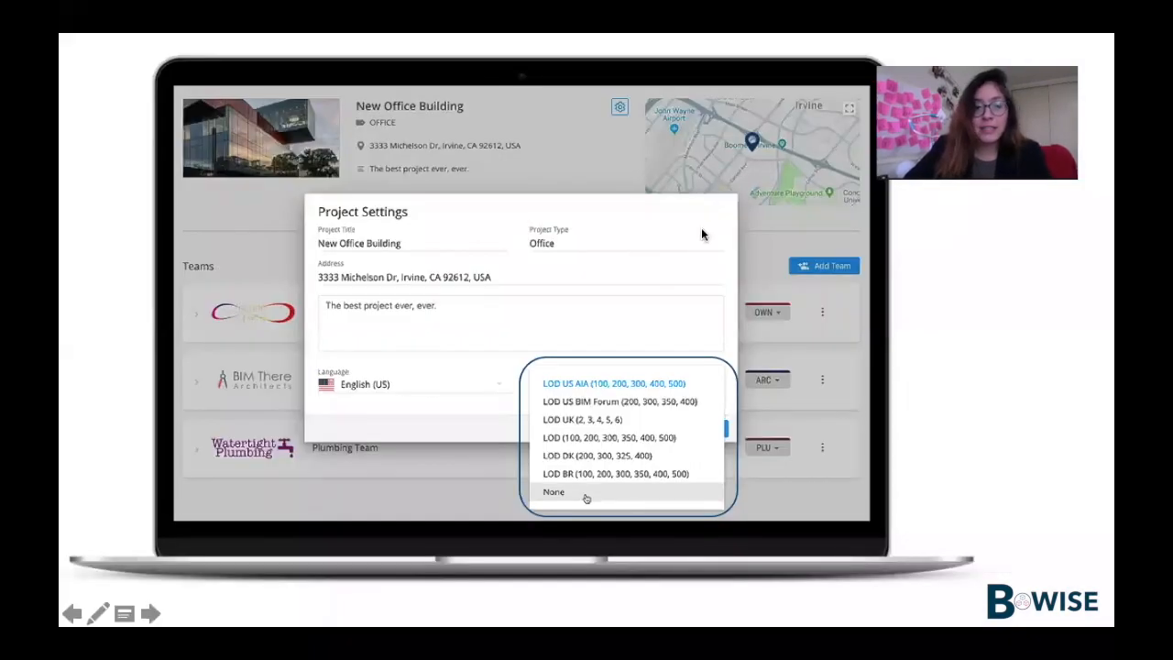
- End the slide show, switch to the Plannerly Workshop project and set the B•Wise team member's role to PROPIETARIO
key("Escape")
key("super+Tab")
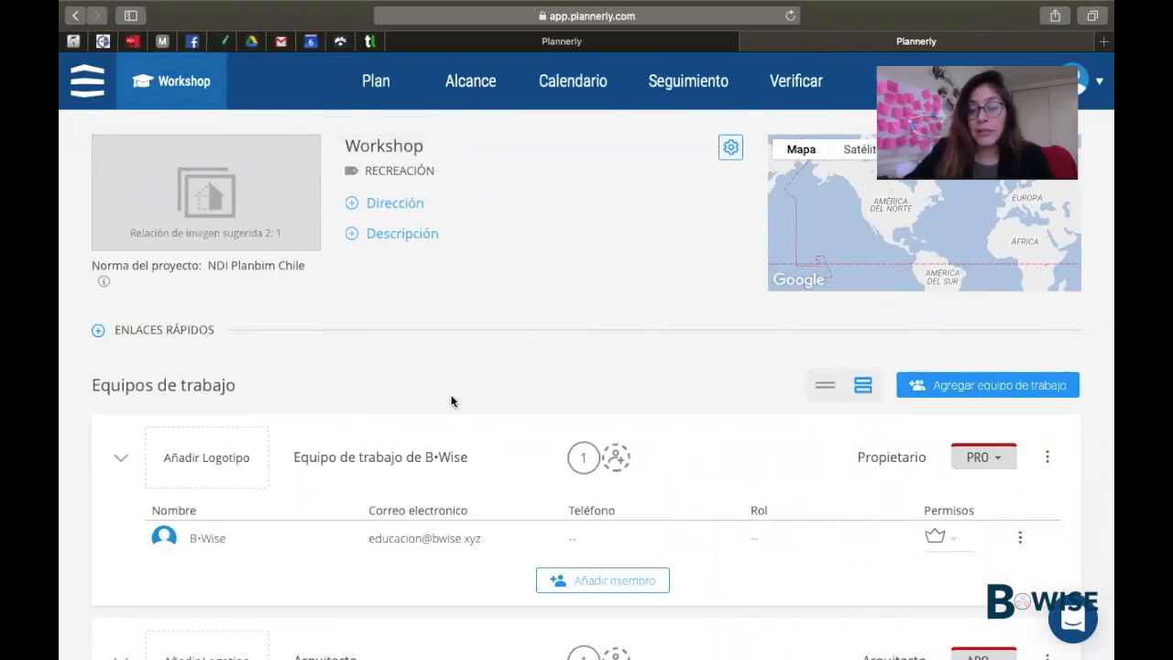
scroll(518, 328, "down", 5)
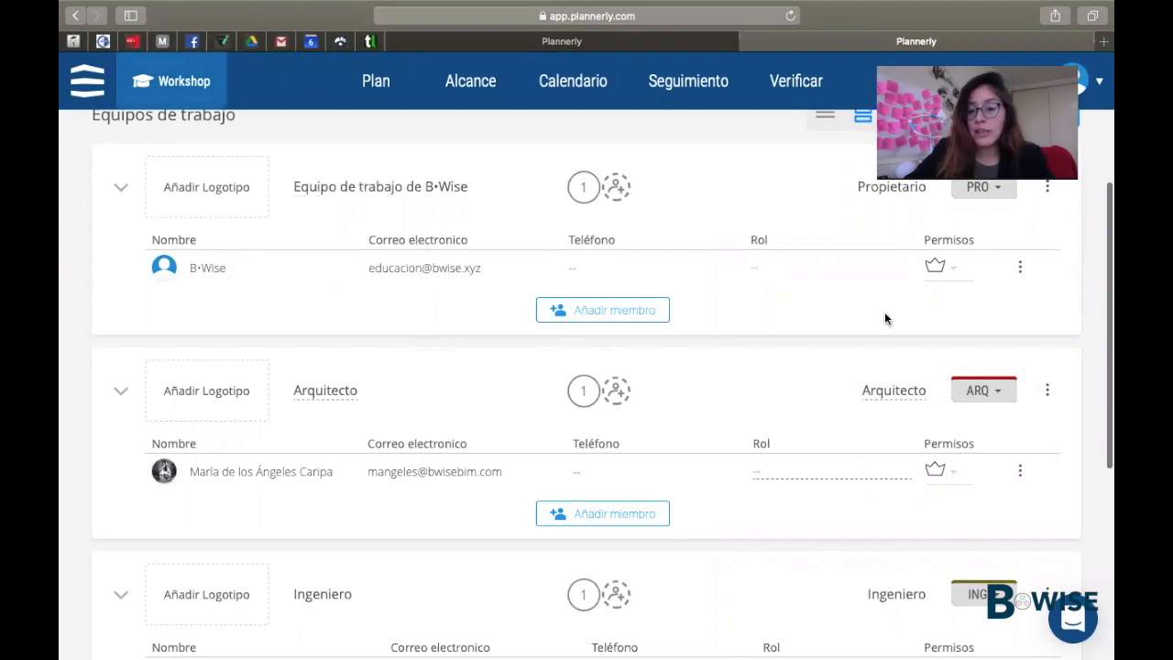
left_click(802, 269)
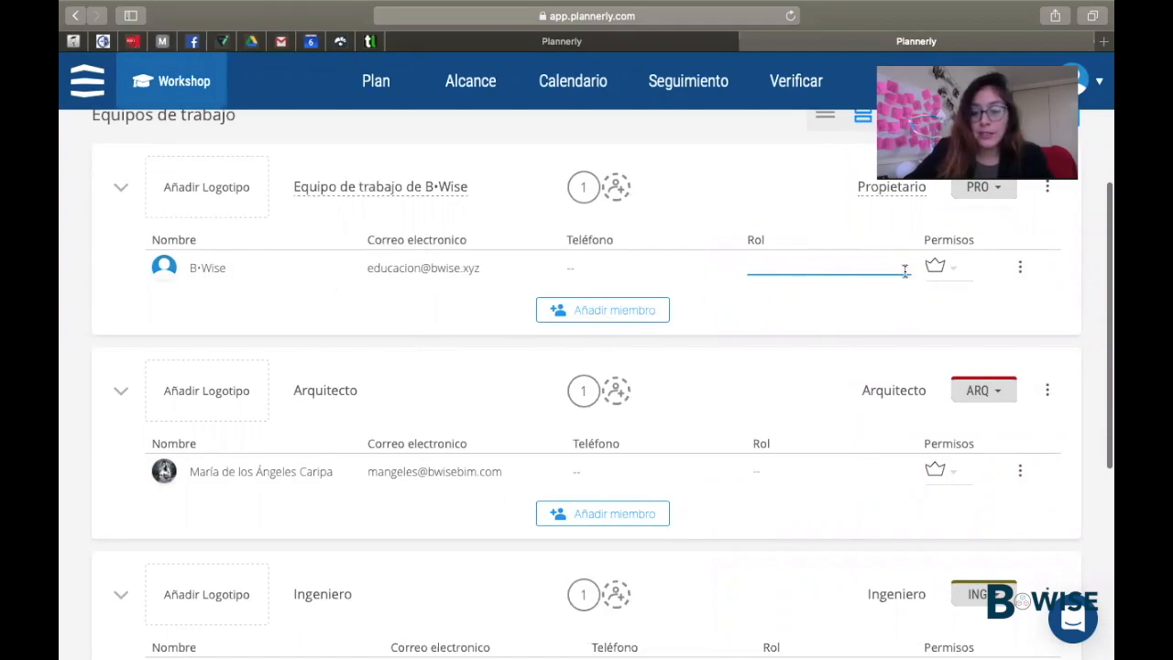
type("PRO")
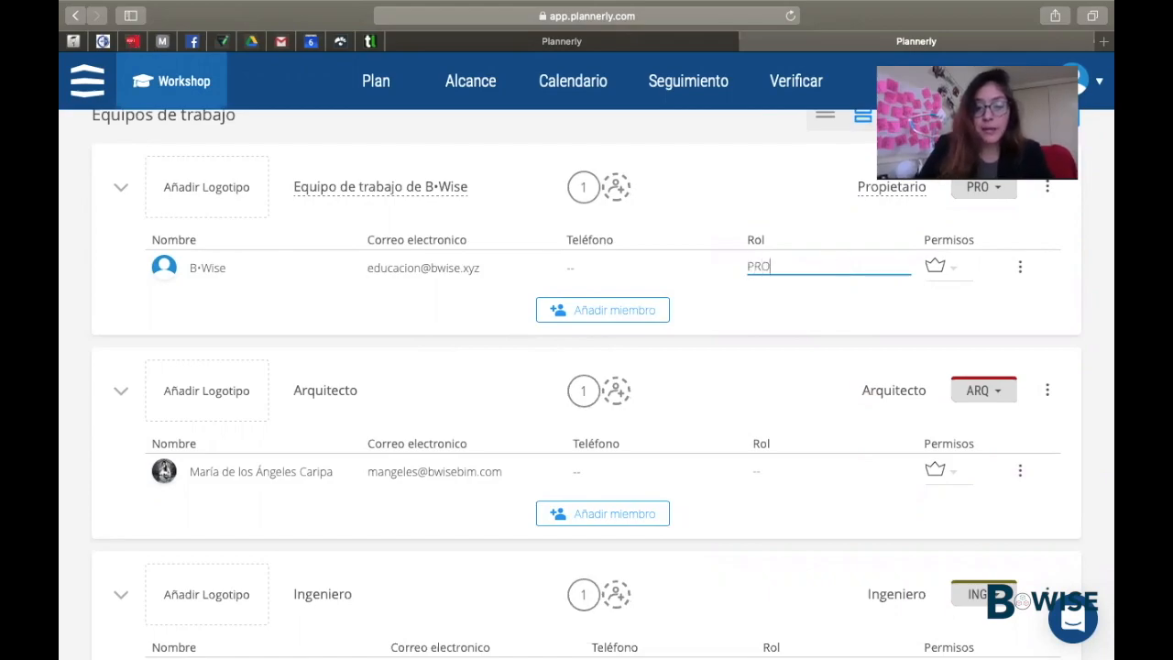
type("PIETARIO")
key("Return")
- Examine the Arquitecto and Ingeniero teams and the permission levels available for the architect team's member
scroll(729, 263, "down", 1)
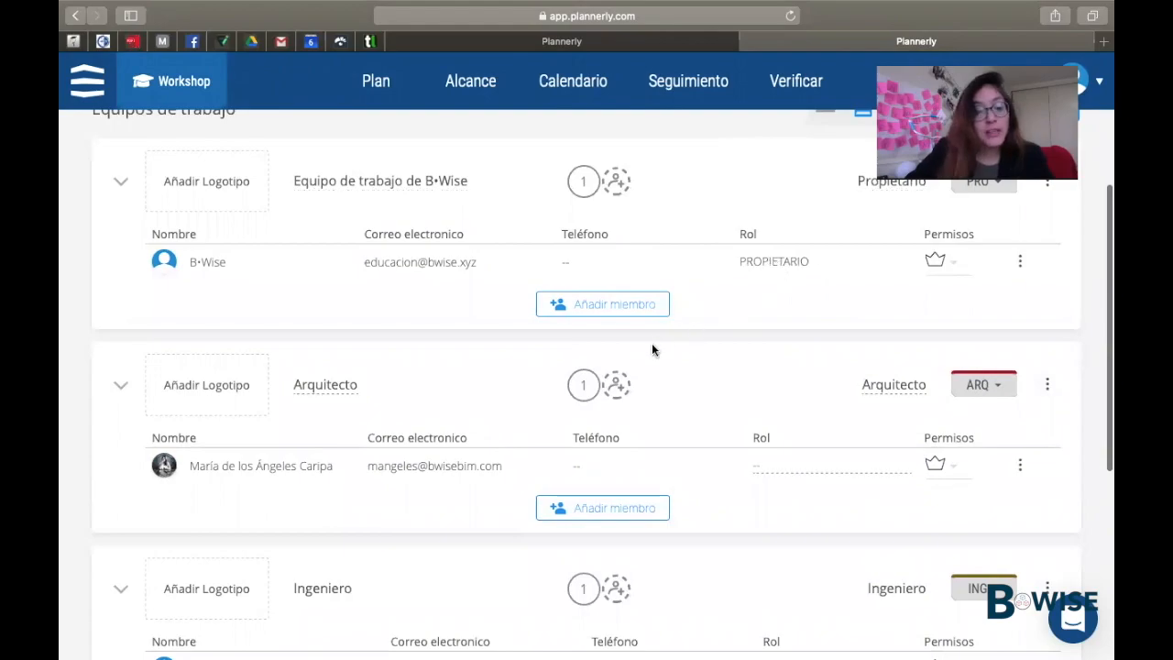
scroll(653, 349, "down", 3)
scroll(612, 364, "down", 1)
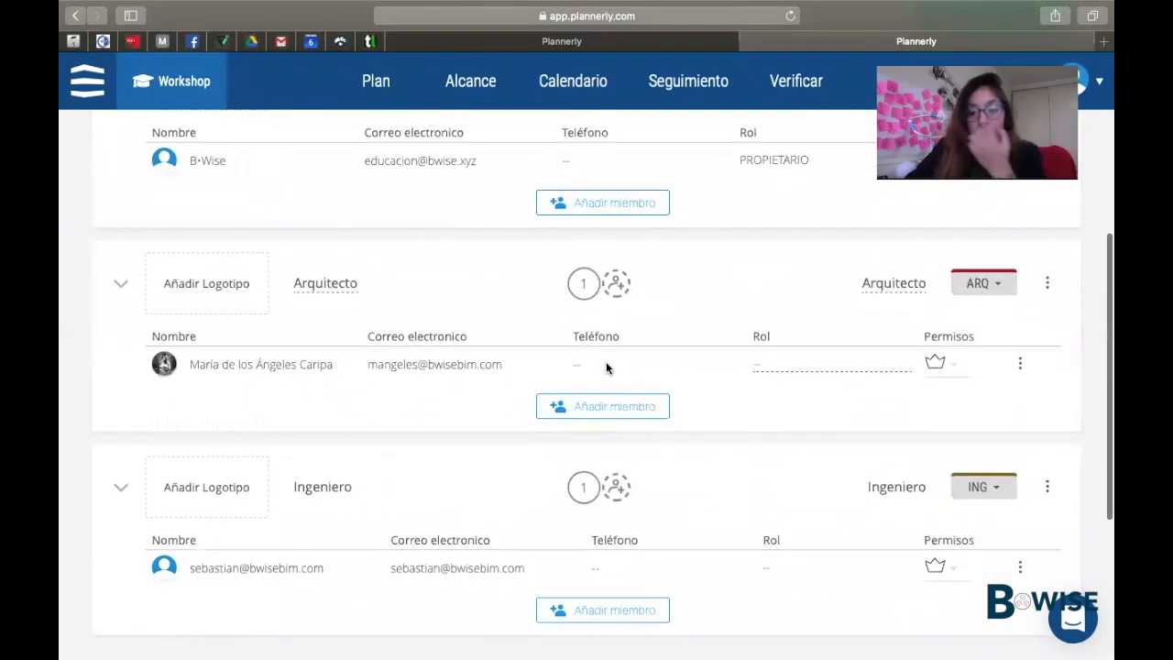
left_click(948, 376)
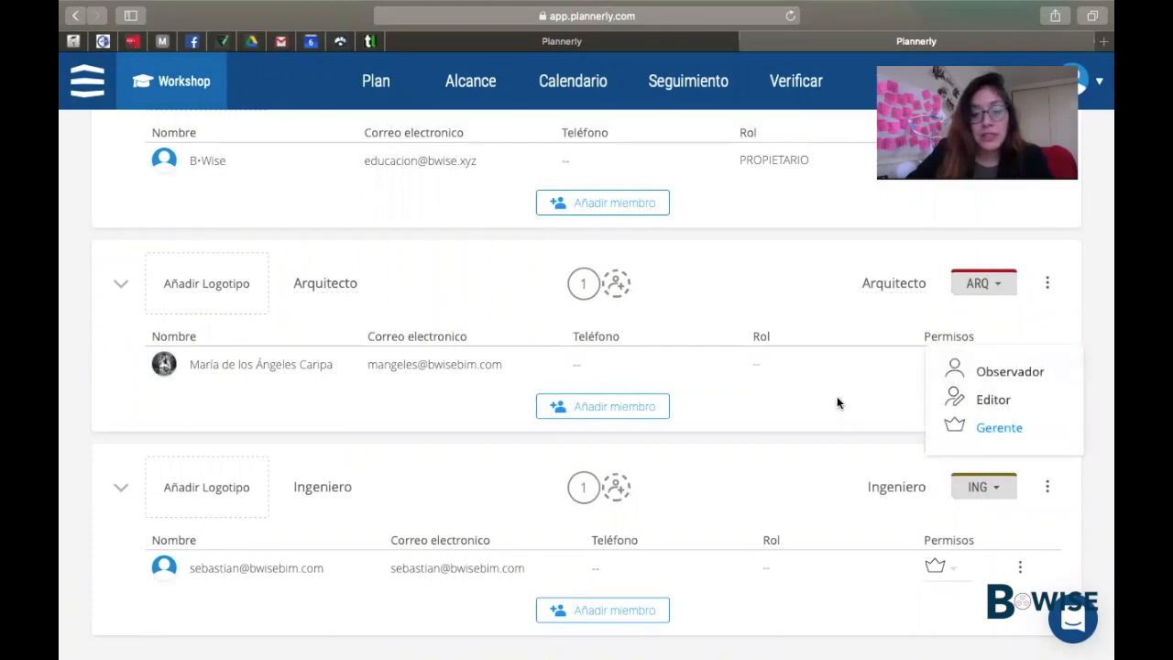
scroll(836, 397, "down", 2)
left_click(811, 513)
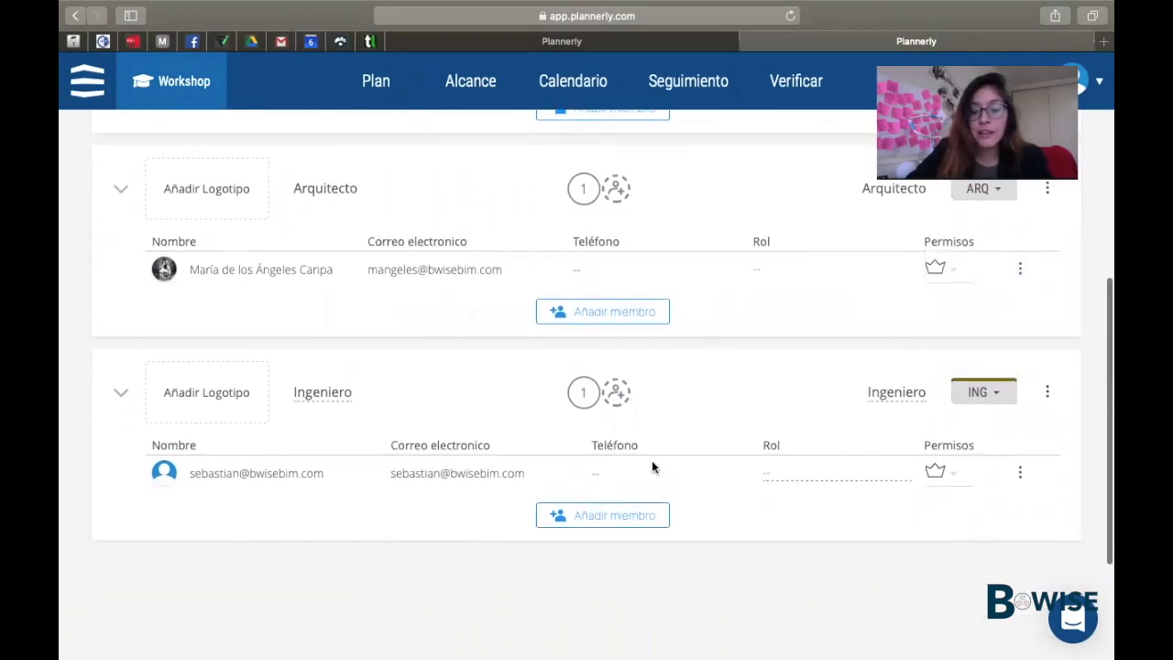
scroll(639, 385, "up", 10)
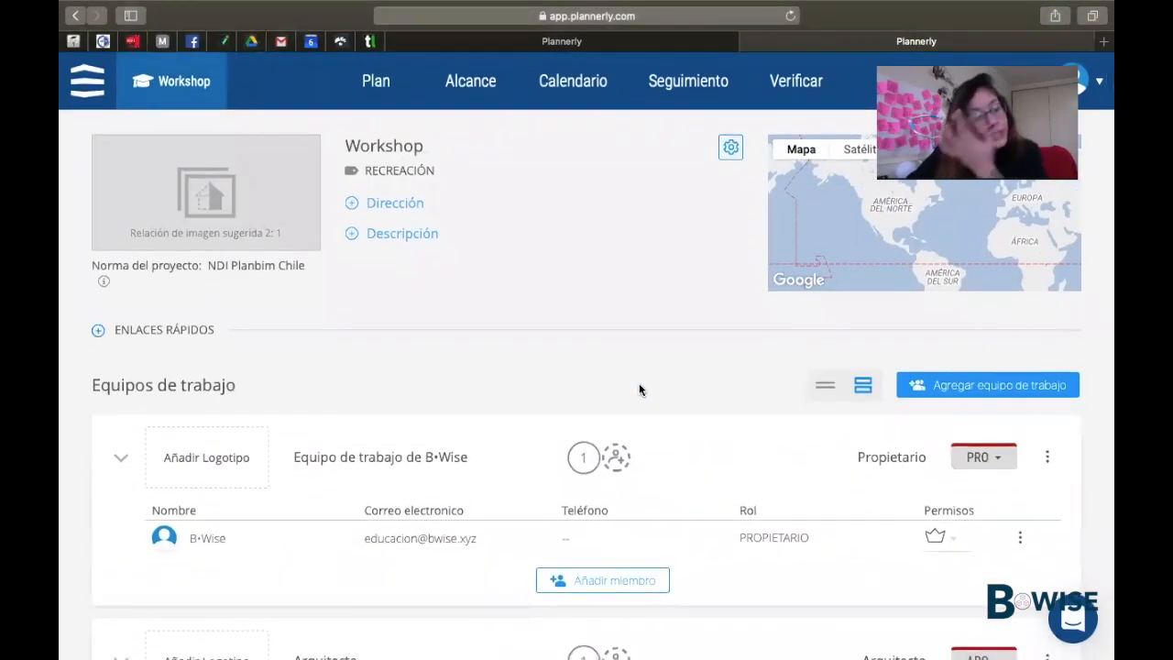
- Go through PowerPoint slides 5 to 7 on the BIM scope demonstrations, and return to Plannerly, leaving the project settings without saving
left_click(396, 165)
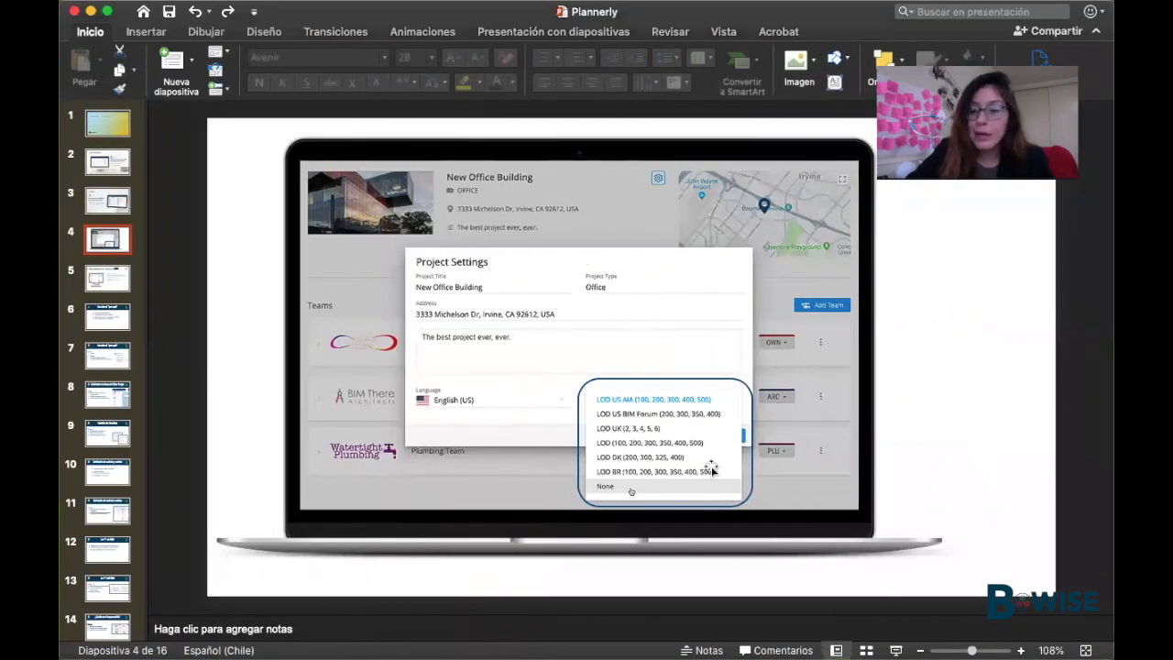
key("Down")
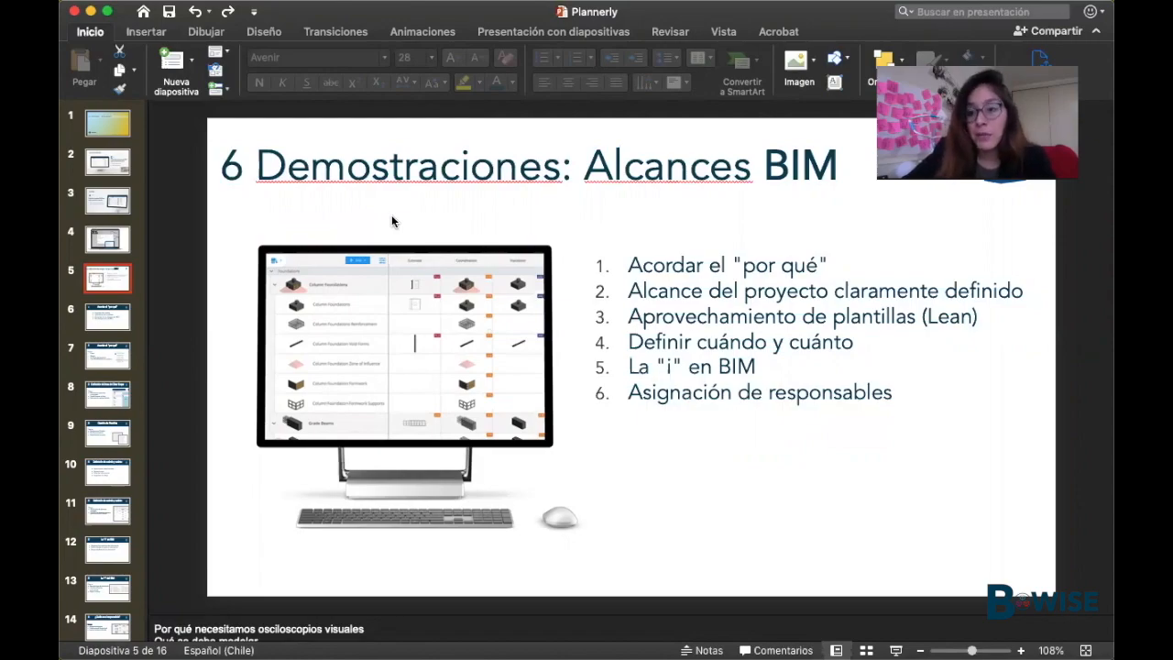
key("Down")
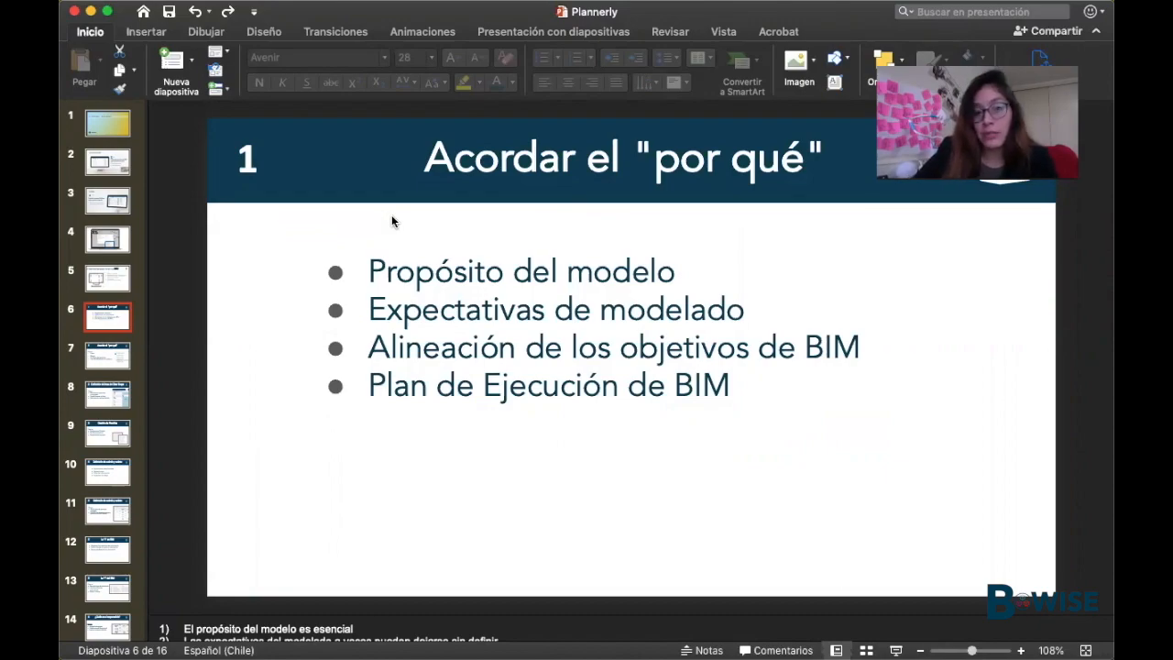
key("Down")
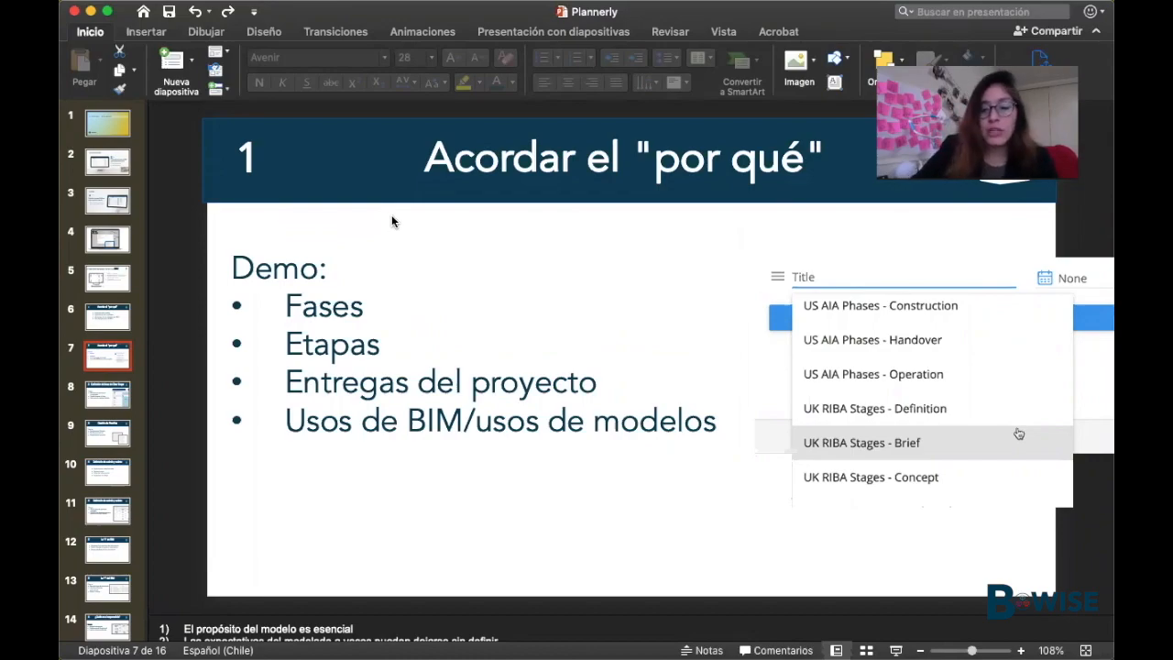
key("Down")
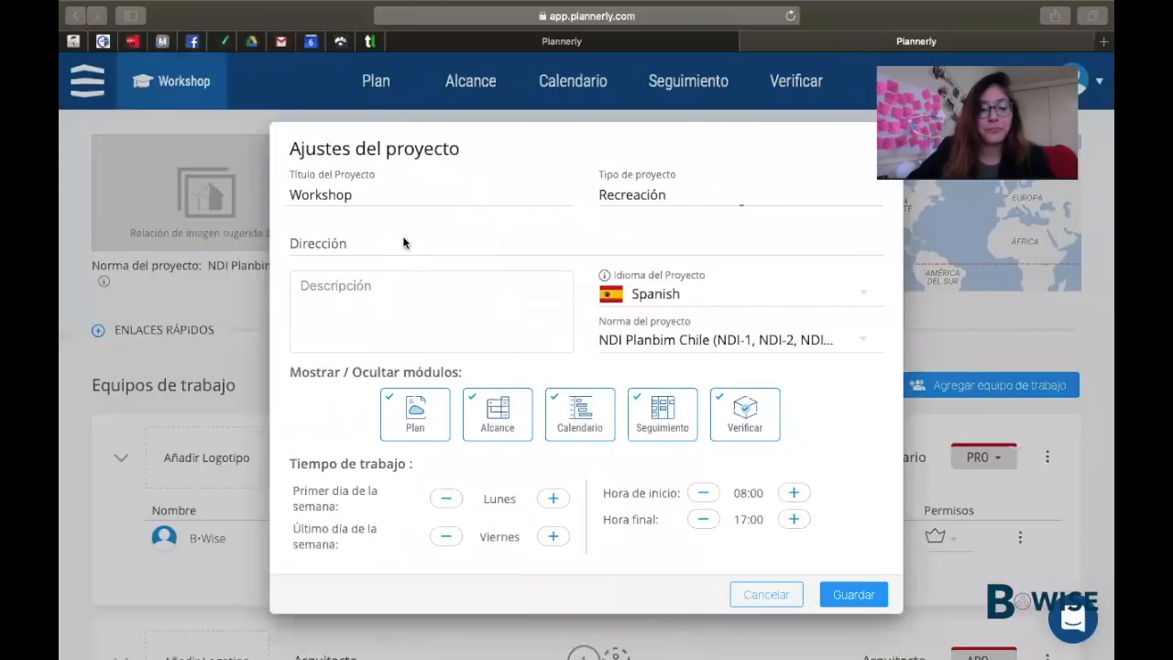
left_click(793, 593)
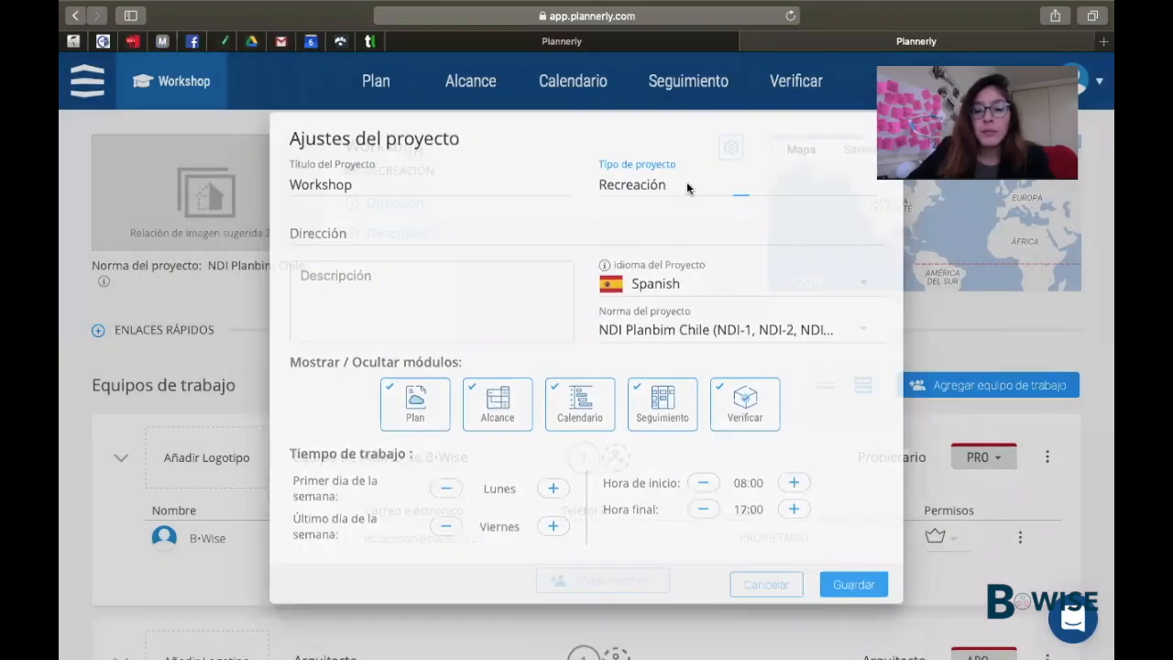
- Add the Cimentaciónes and Muros de cimentación templates from the element library to the project's scope (Alcance)
left_click(471, 83)
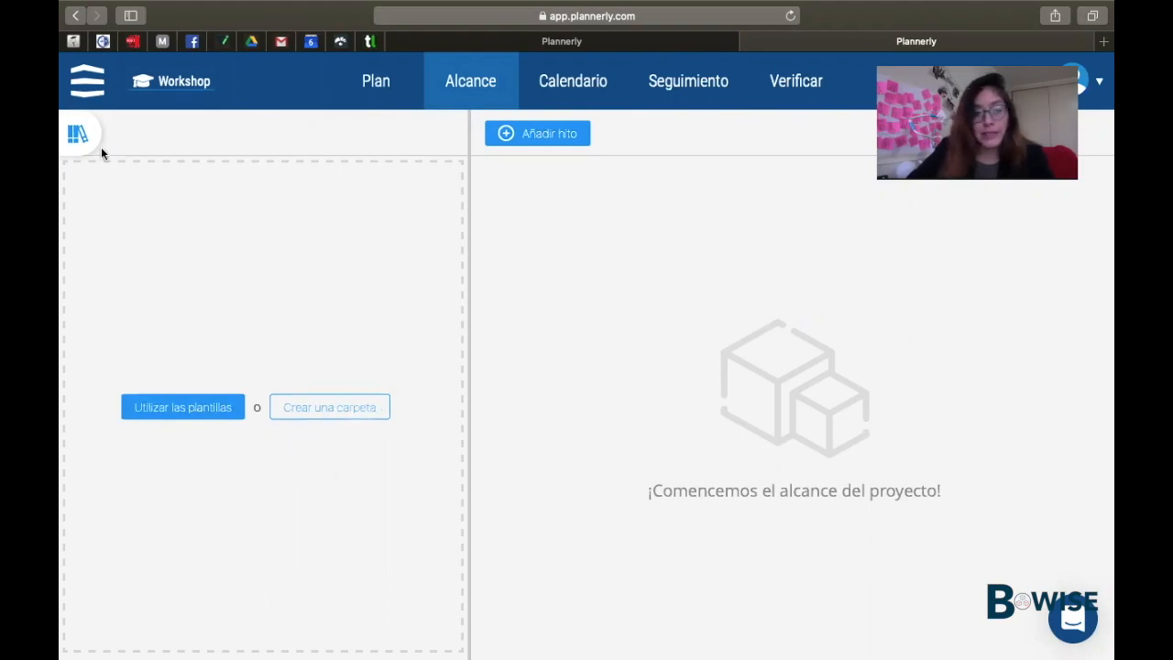
left_click(183, 411)
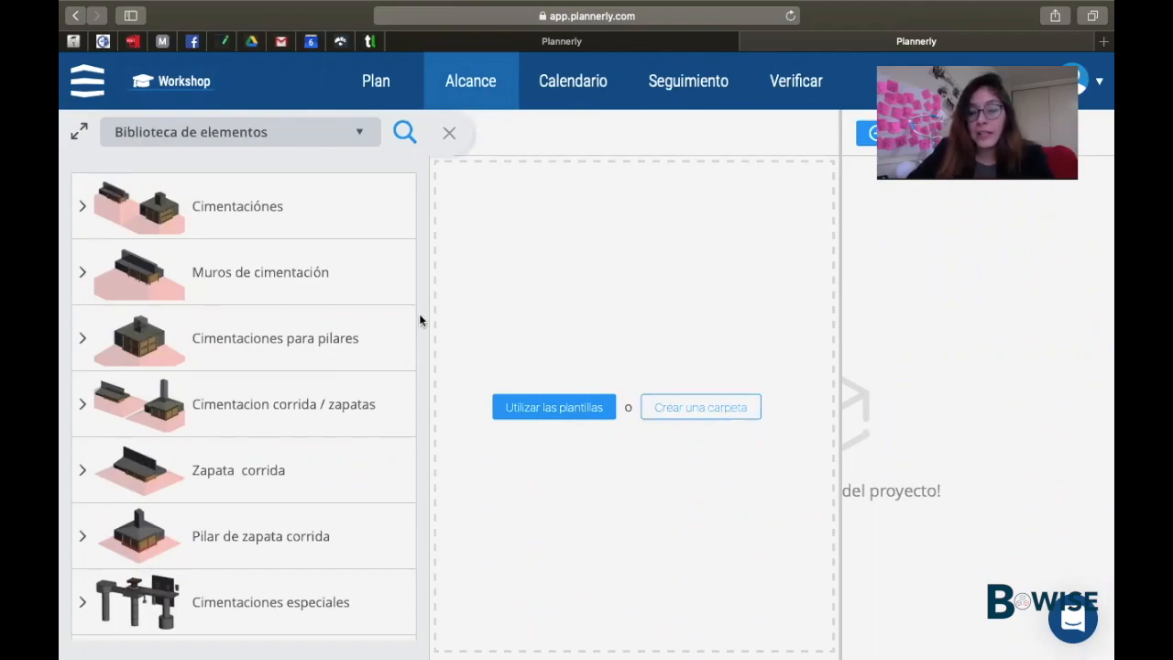
left_click_drag(210, 206, 570, 210)
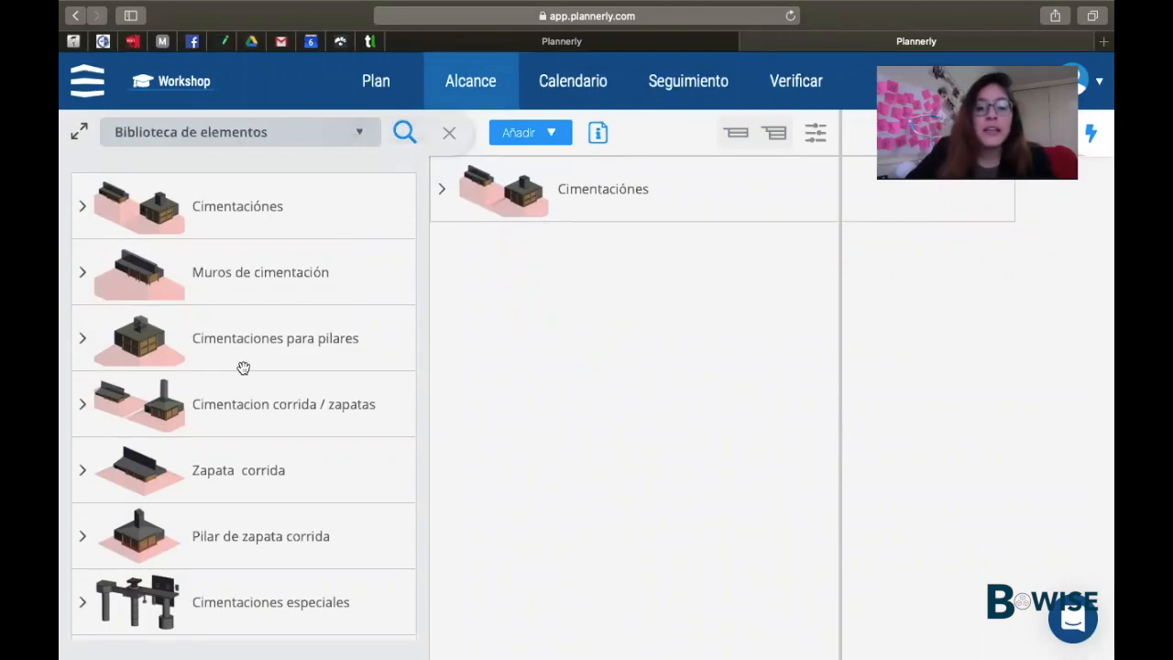
left_click_drag(181, 290, 440, 312)
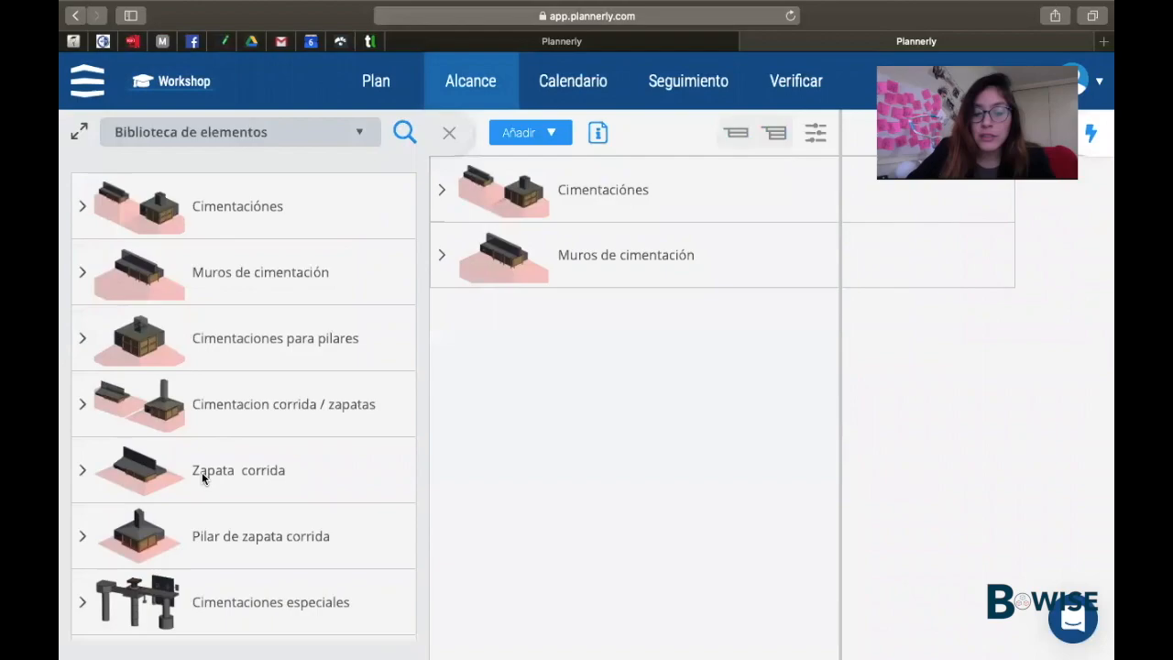
left_click_drag(202, 473, 443, 181)
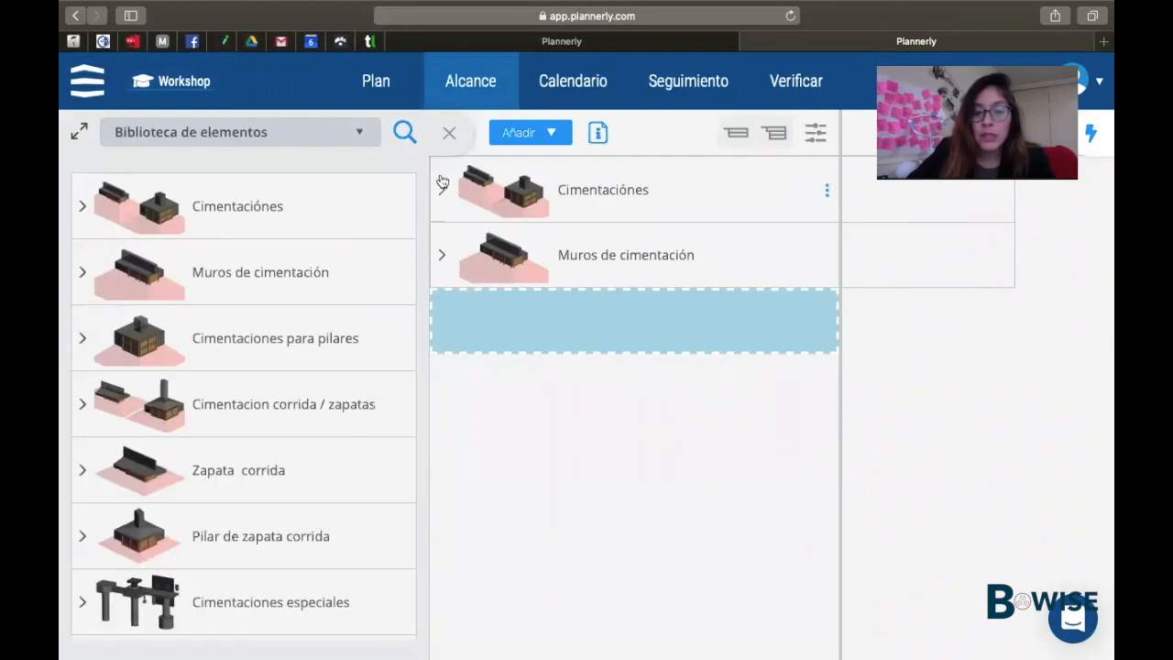
left_click(448, 136)
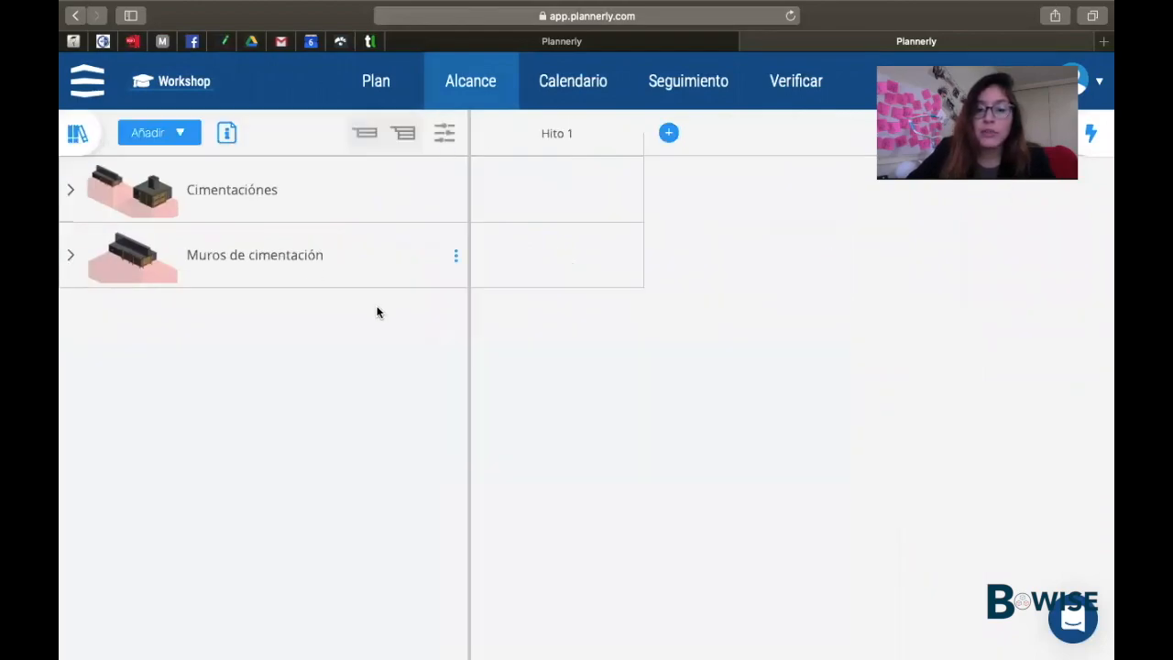
scroll(247, 246, "up", 2)
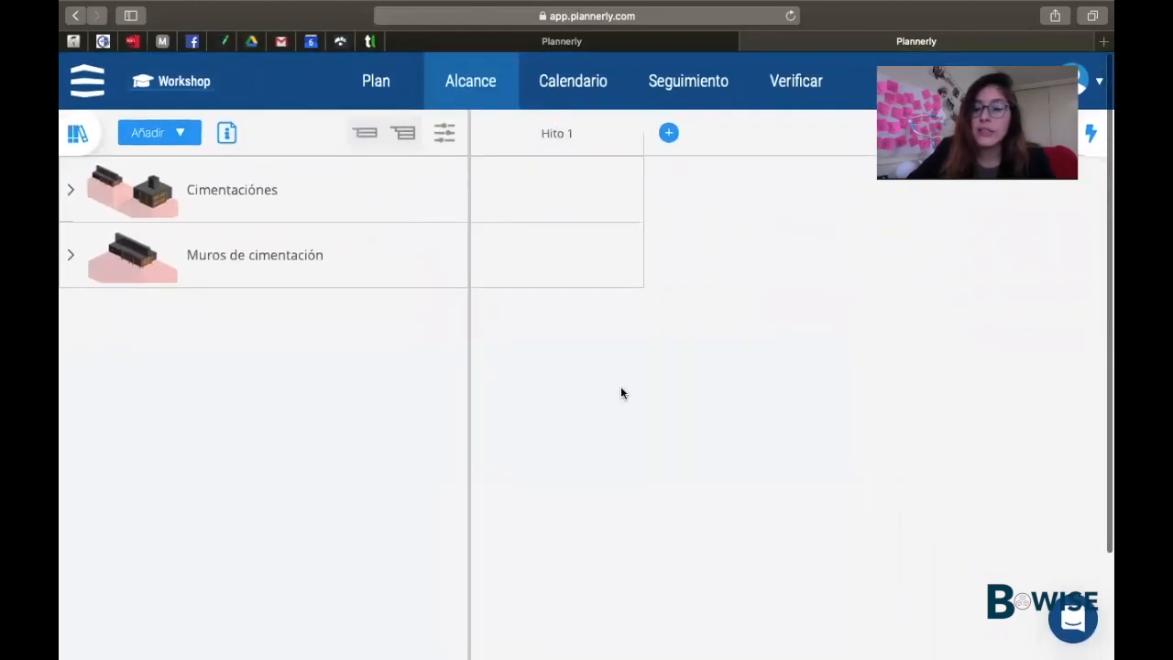
- Examine the project's Plan forms, from the requested BIM models and BIM uses to the project information and document control sheet
mouse_move(557, 278)
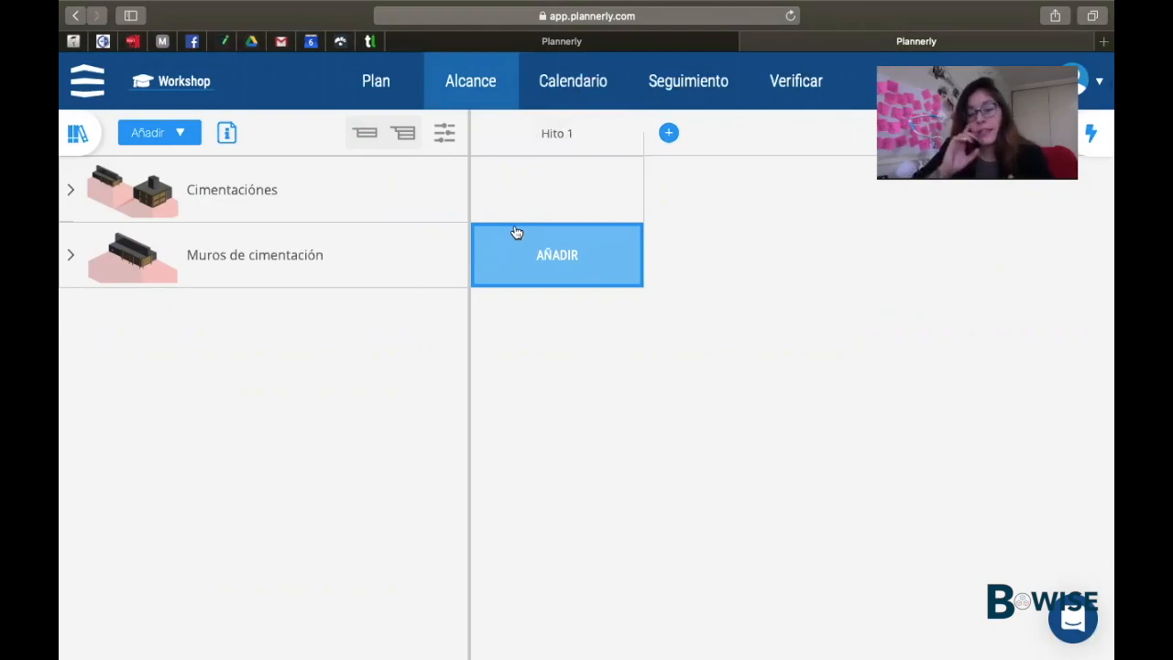
left_click(381, 87)
scroll(537, 393, "down", 5)
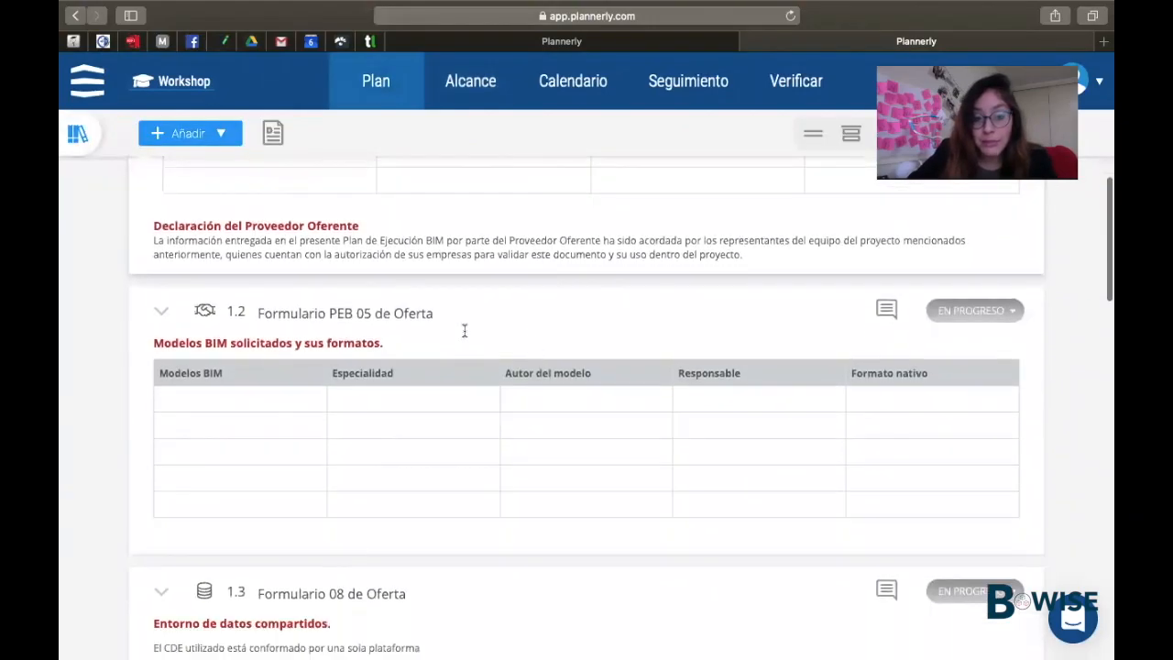
scroll(311, 382, "down", 5)
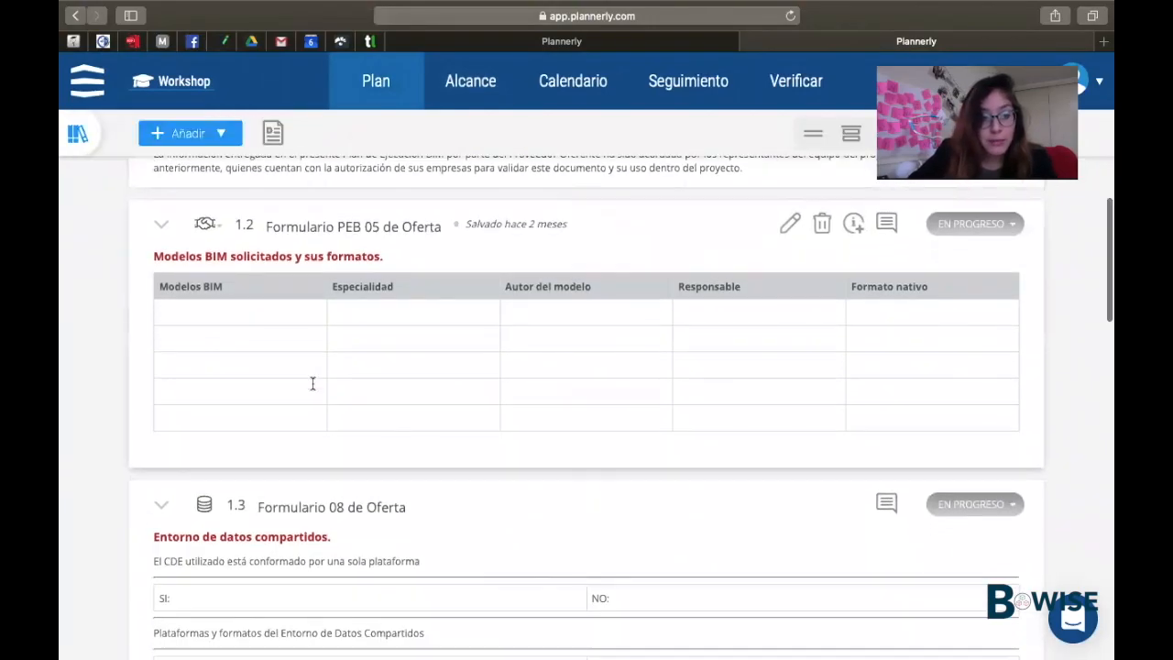
scroll(311, 382, "up", 3)
scroll(312, 383, "down", 4)
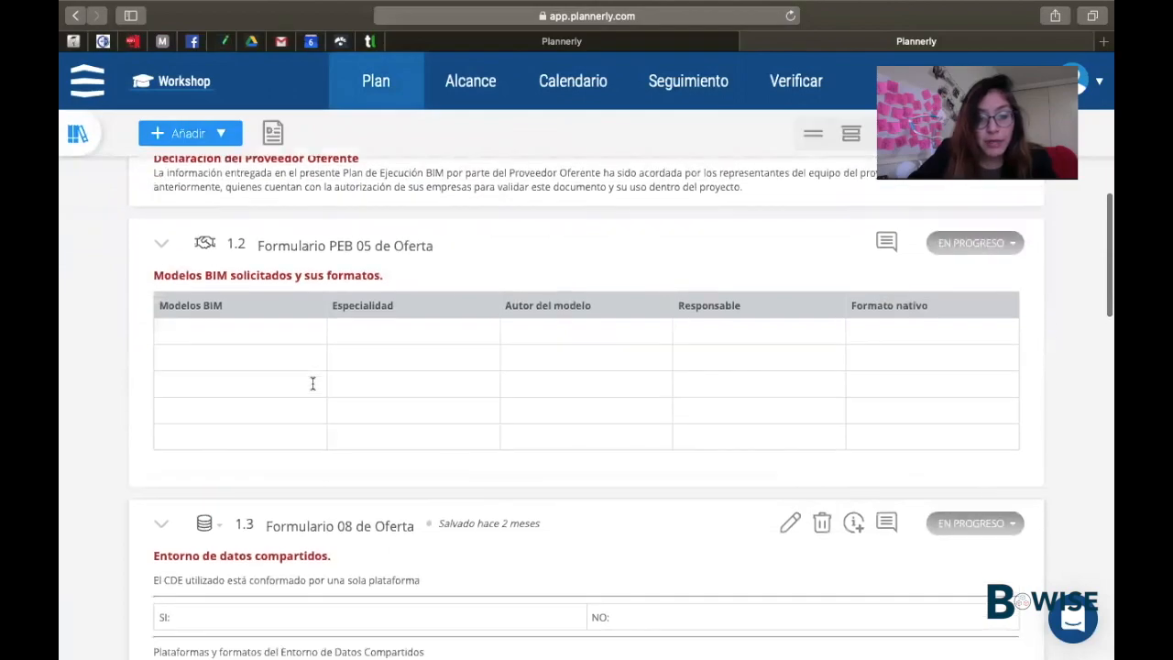
scroll(312, 383, "down", 10)
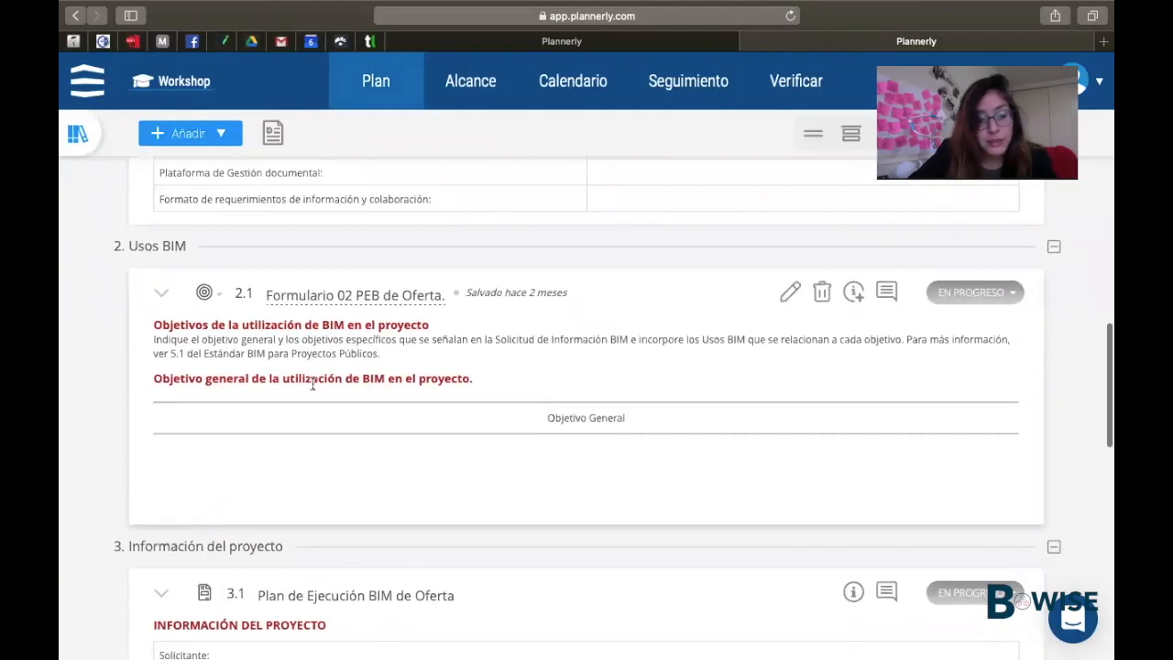
scroll(311, 384, "down", 6)
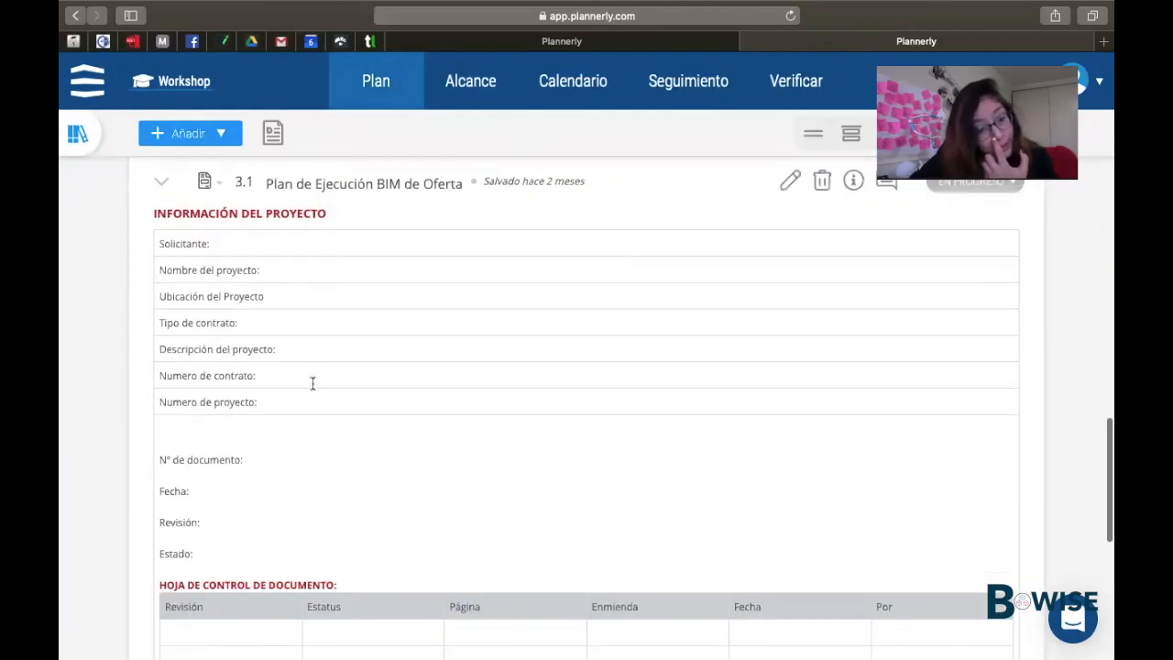
scroll(312, 383, "down", 6)
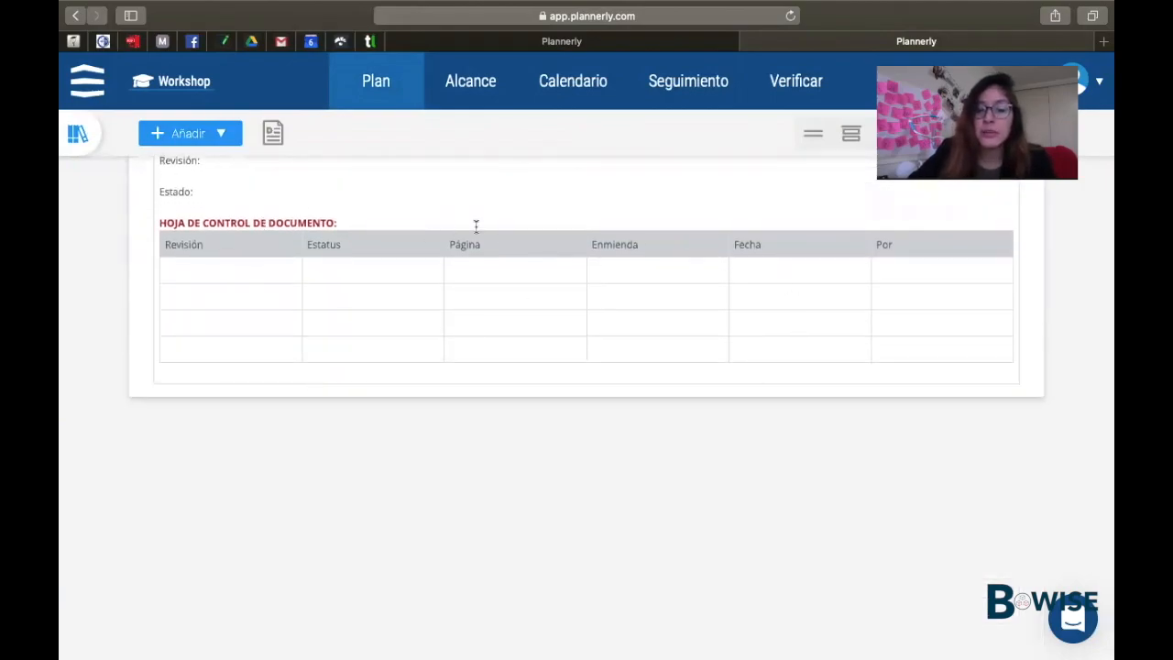
- Rename the Hito 1 milestone in Alcance with the predefined Local Planbim Chile phase Diseño Anteproyecto, found by searching planbim
left_click(497, 82)
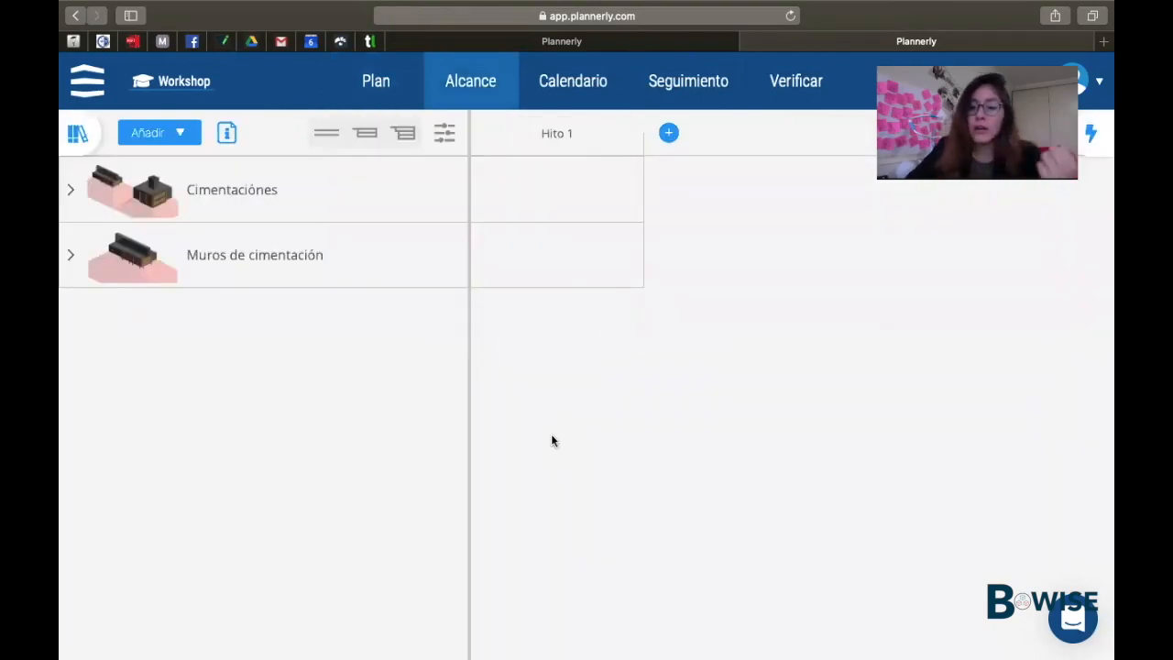
left_click(573, 149)
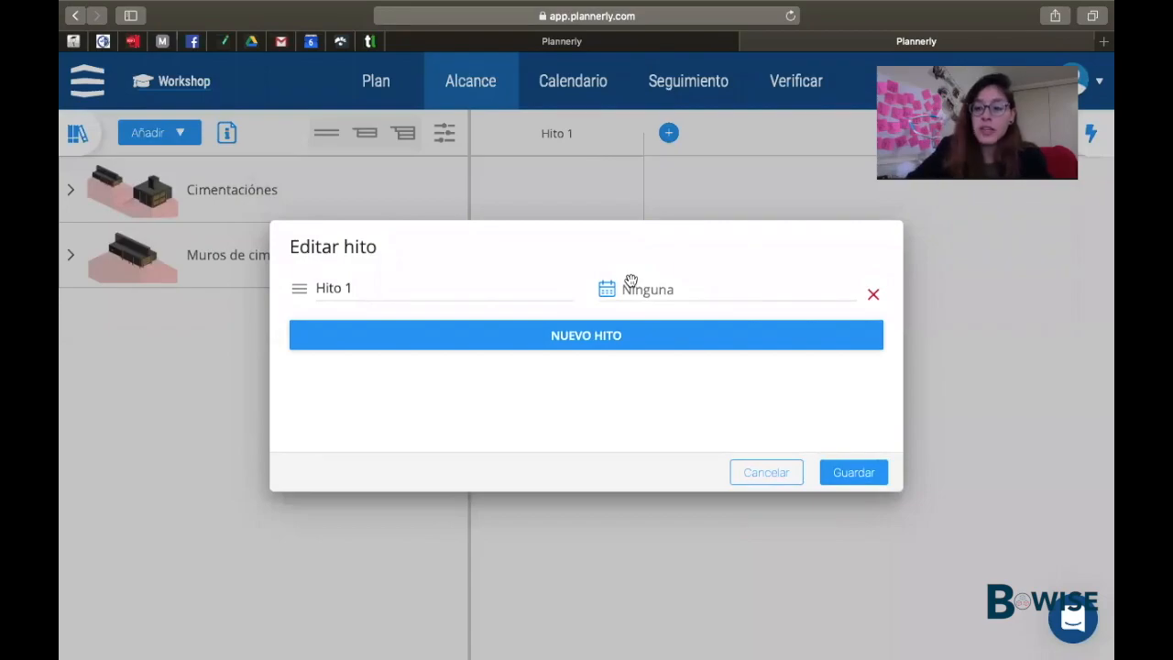
left_click(492, 291)
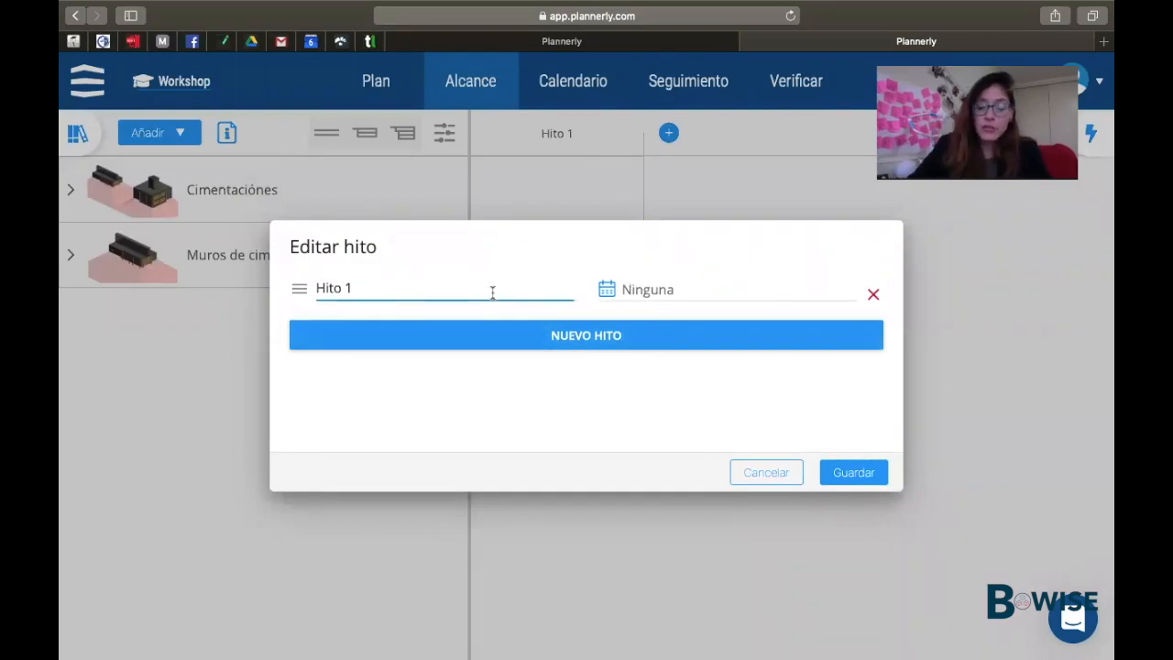
key("BackSpace")
key("BackSpace")
key("BackSpace")
key("BackSpace")
key("BackSpace")
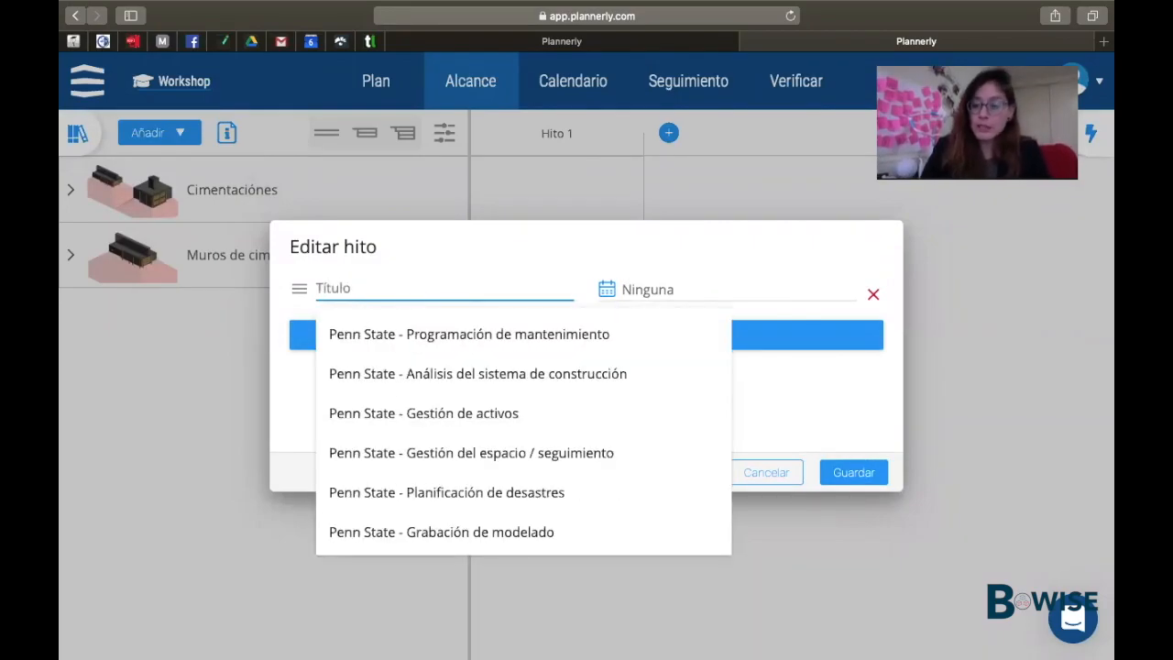
type("plan")
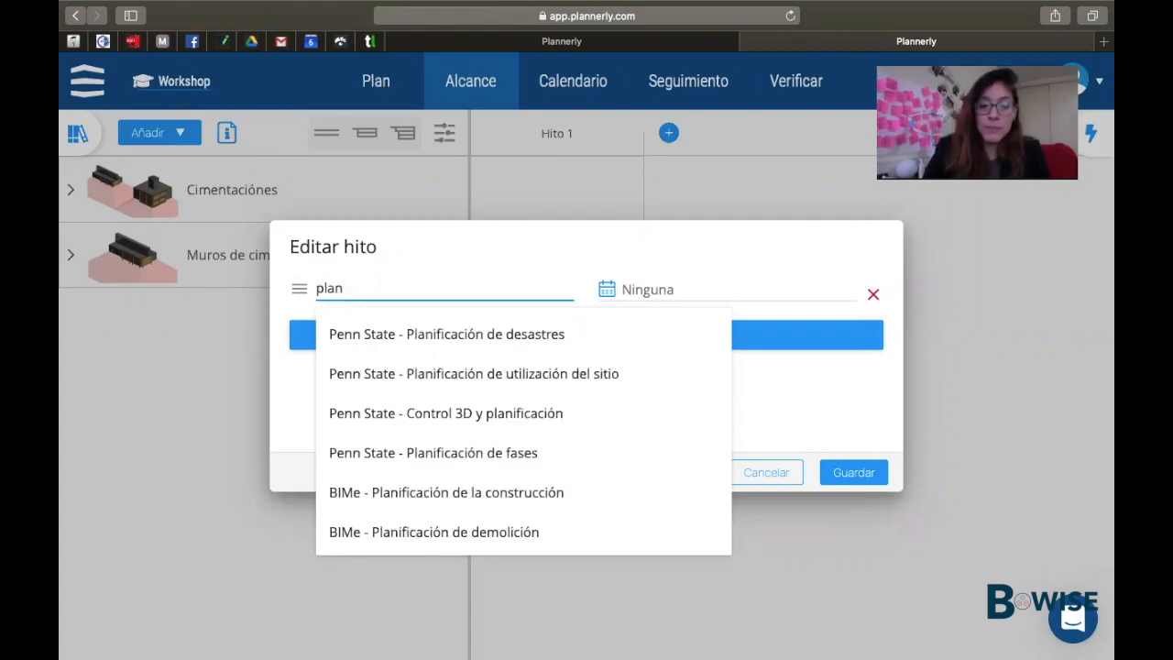
type(" b")
key("BackSpace")
type("bim")
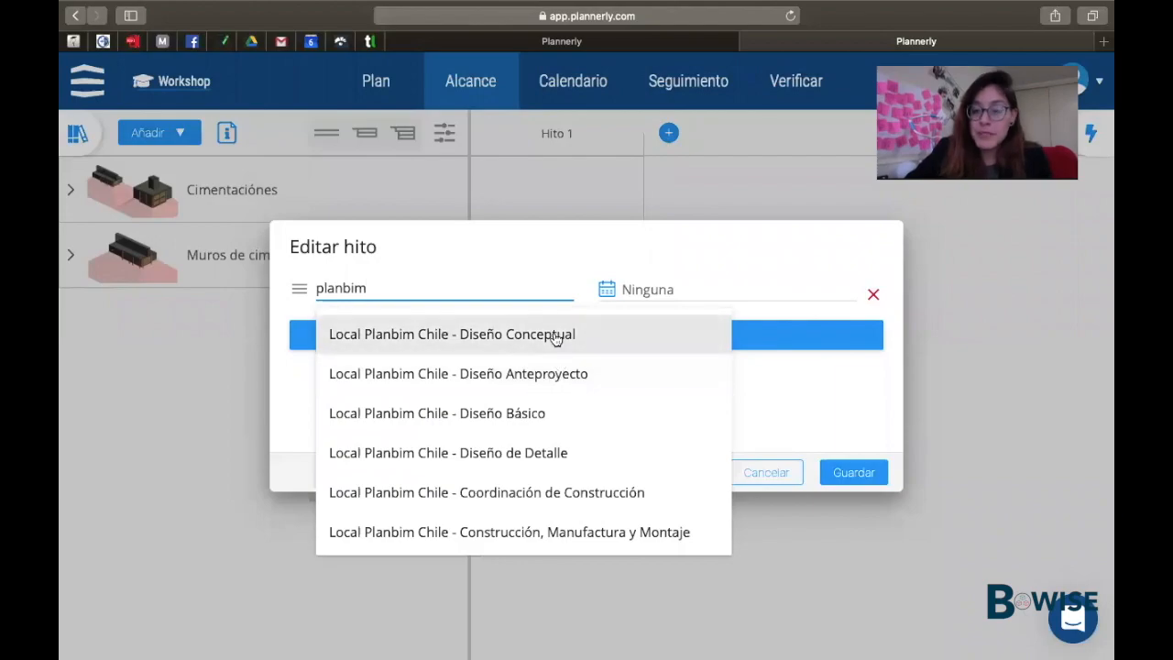
scroll(541, 445, "down", 3)
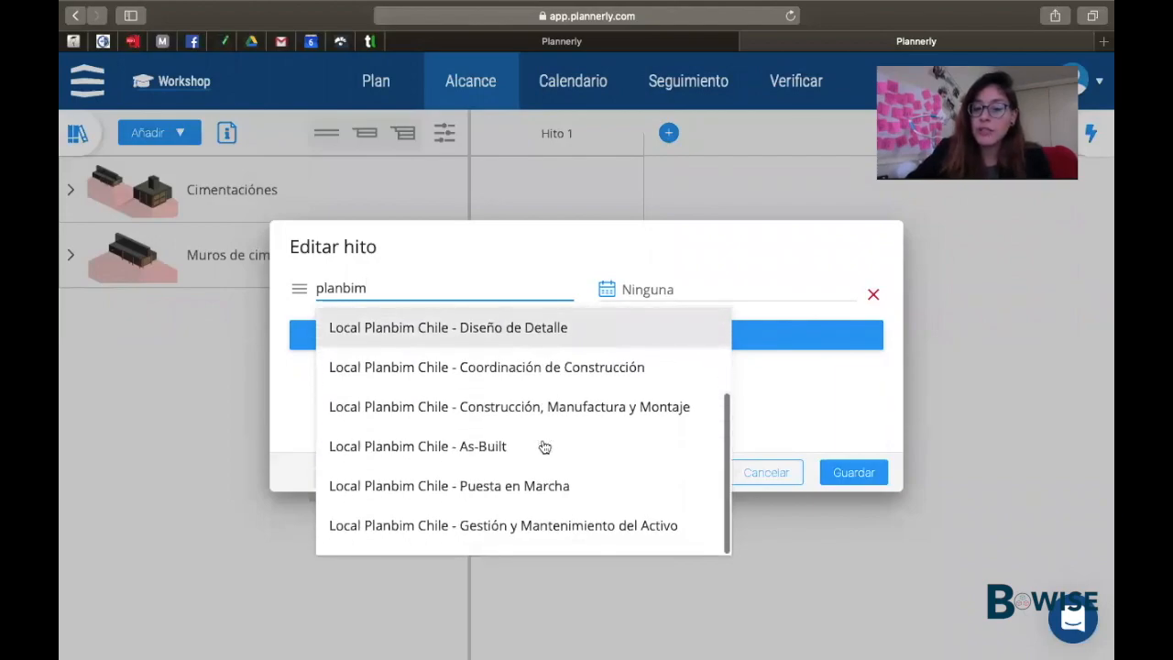
scroll(570, 426, "up", 2)
scroll(570, 426, "up", 2)
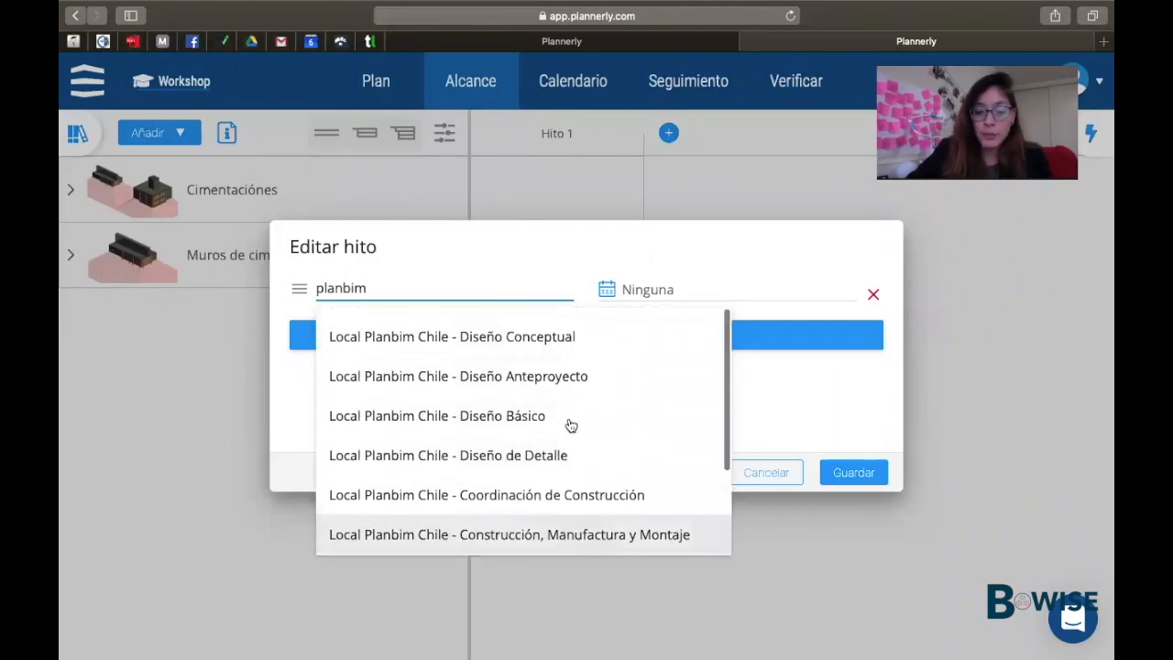
left_click(550, 376)
- Add a second milestone using the Local Planbim Chile phase Diseño Conceptual, found by searching planbim
left_click(609, 342)
left_click(374, 327)
type("planbim")
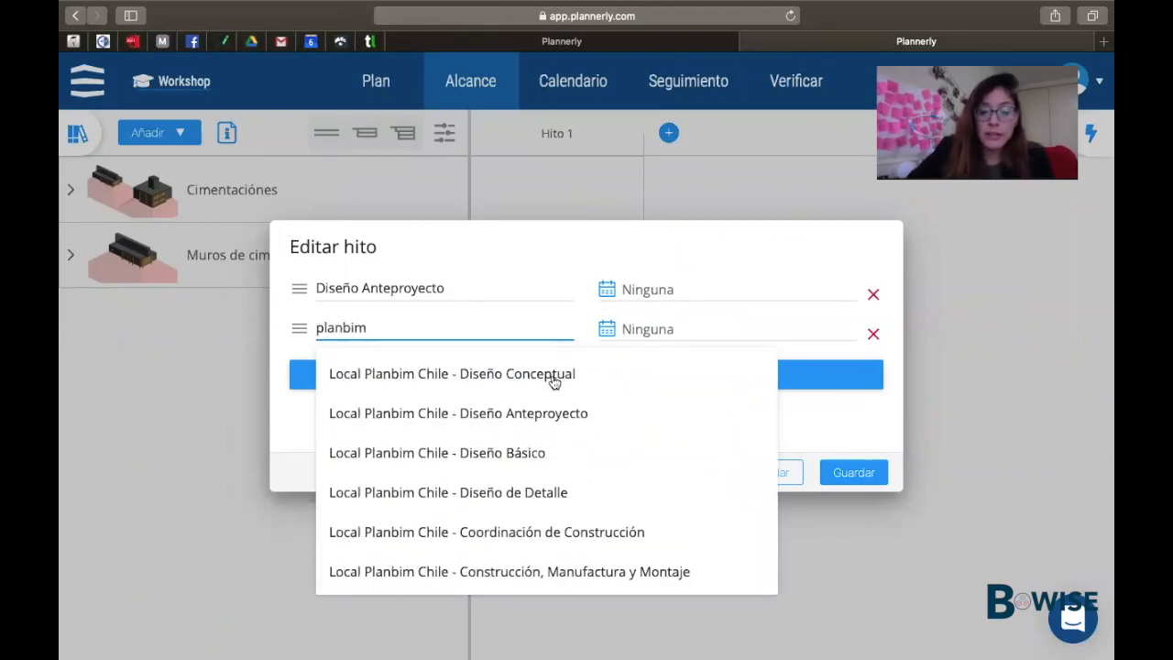
left_click(552, 376)
- Add a third milestone using the Local Planbim Chile phase Diseño Básico, found by searching planbim
left_click(491, 384)
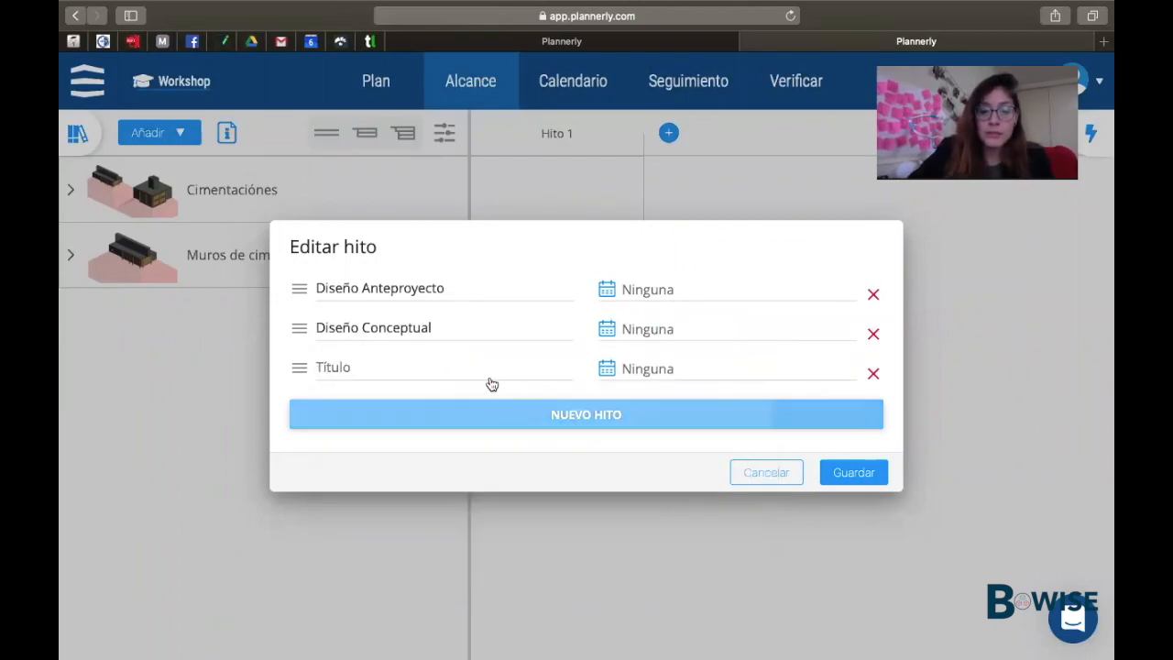
left_click(445, 370)
type("opla")
key("BackSpace")
key("BackSpace")
key("BackSpace")
key("BackSpace")
type("planbim")
left_click(499, 492)
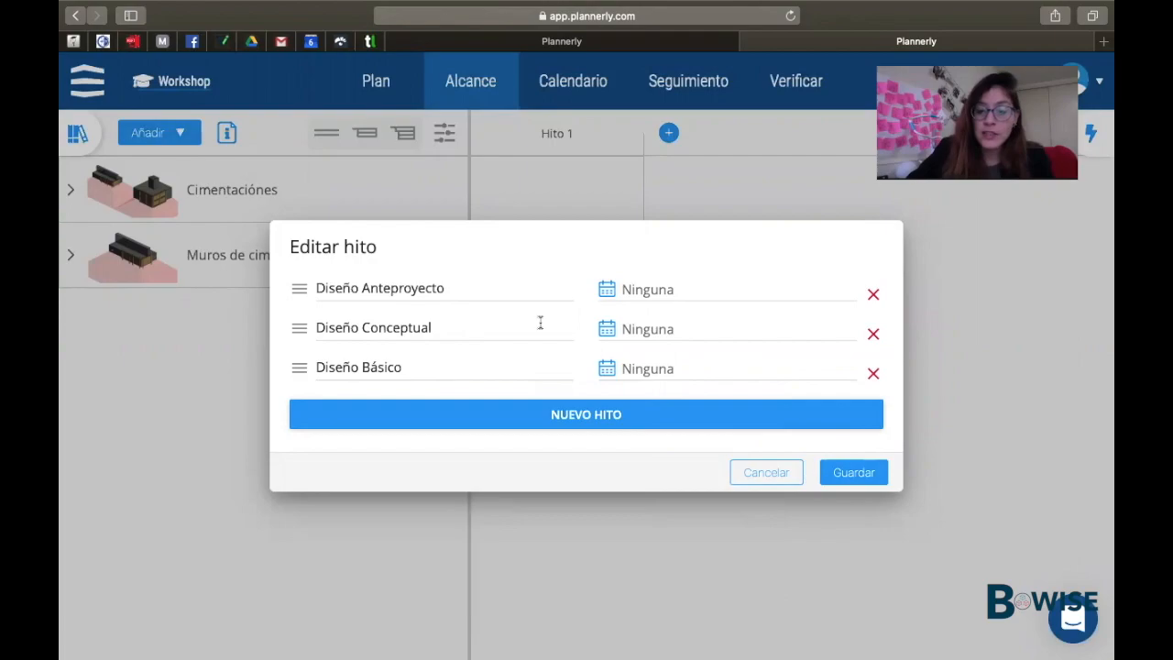
- Set the Diseño Anteproyecto milestone's date range to 20 March 2020 through 31 March 2020 and save the milestones
left_click(651, 290)
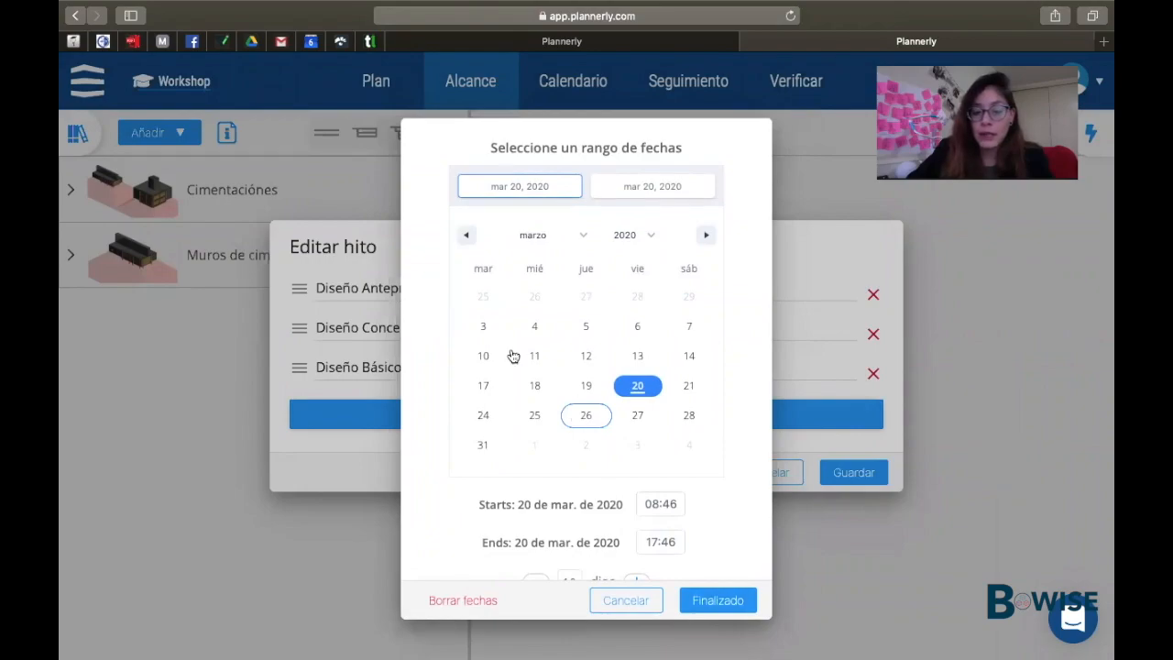
scroll(568, 379, "down", 1)
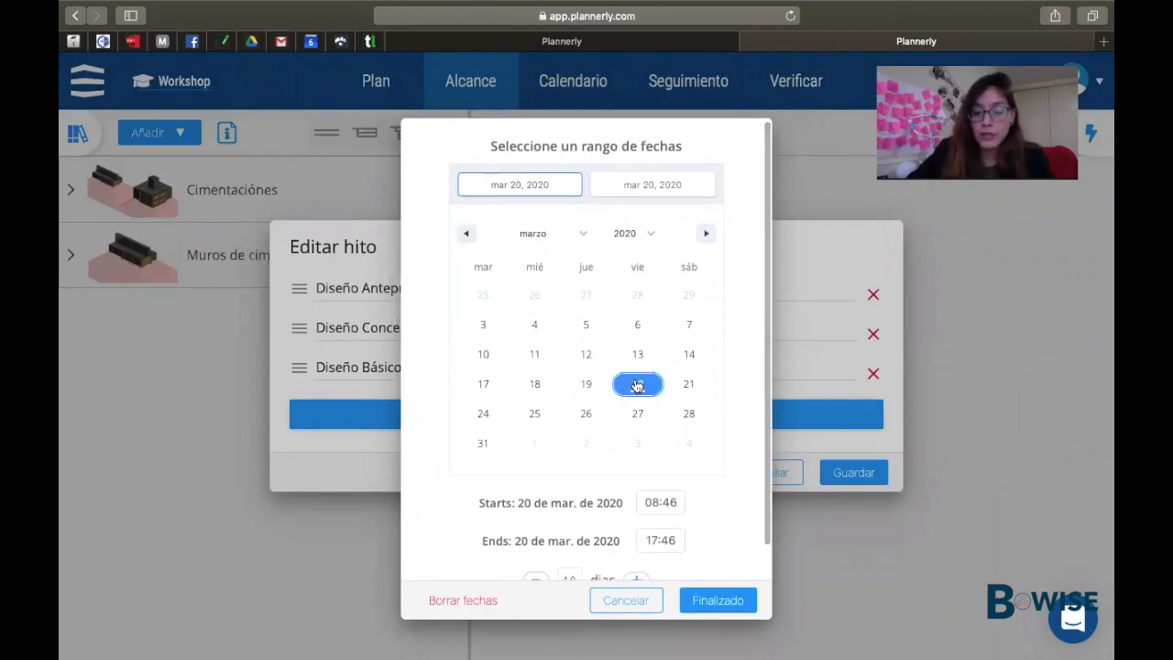
left_click(705, 233)
left_click(591, 414)
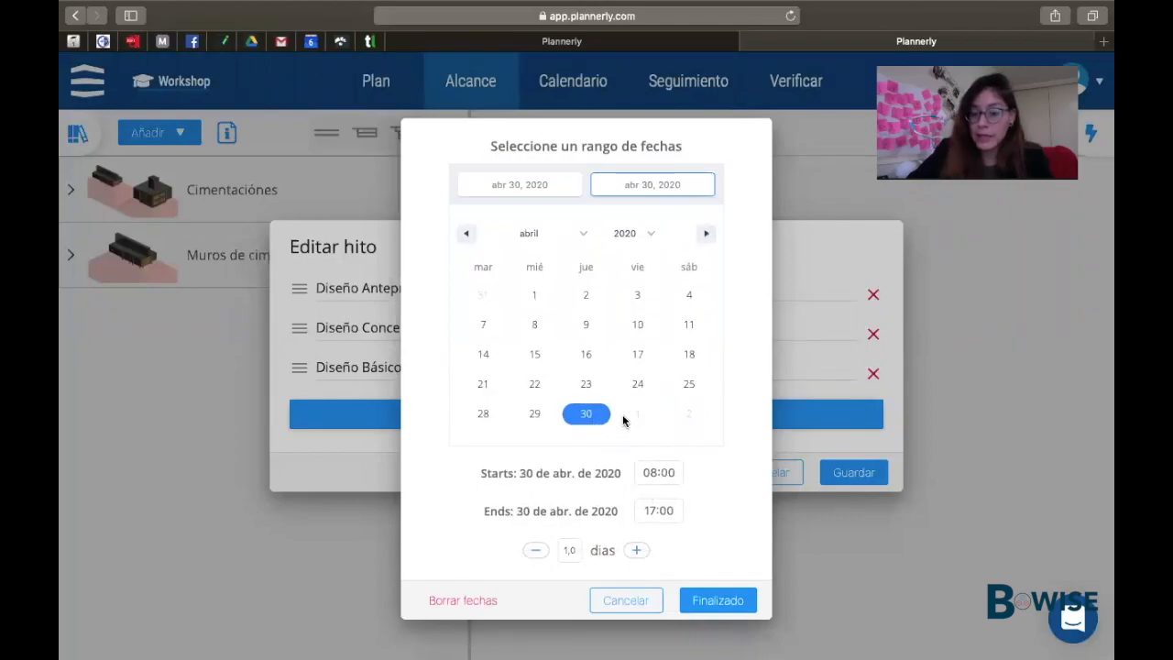
left_click(519, 188)
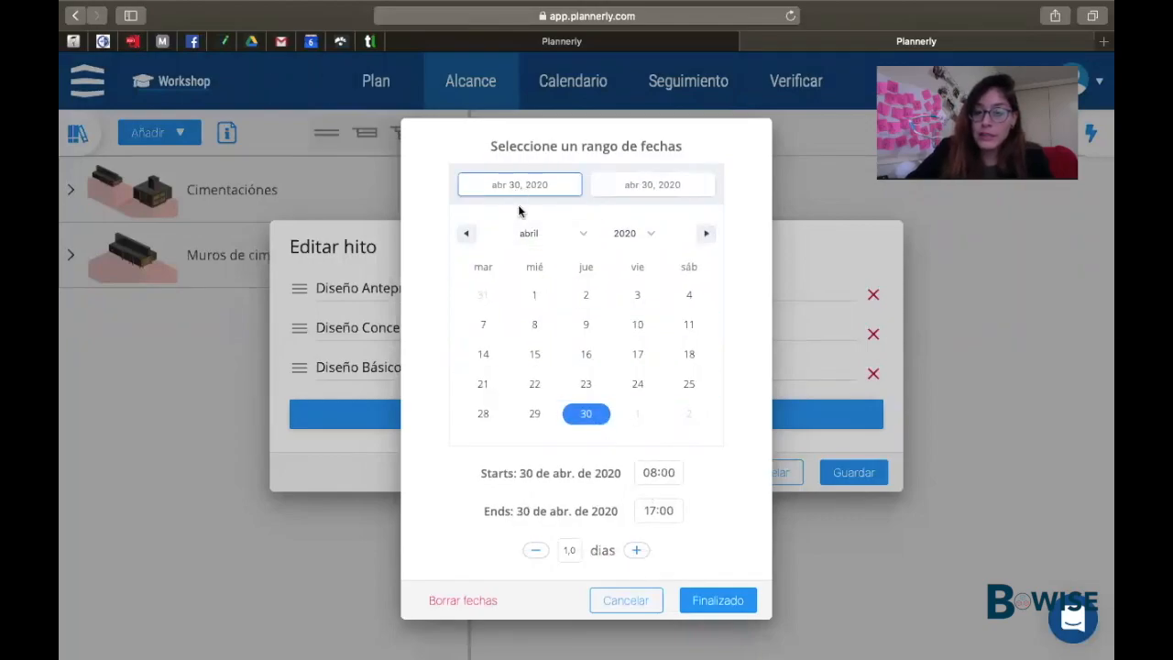
left_click(465, 233)
left_click(636, 384)
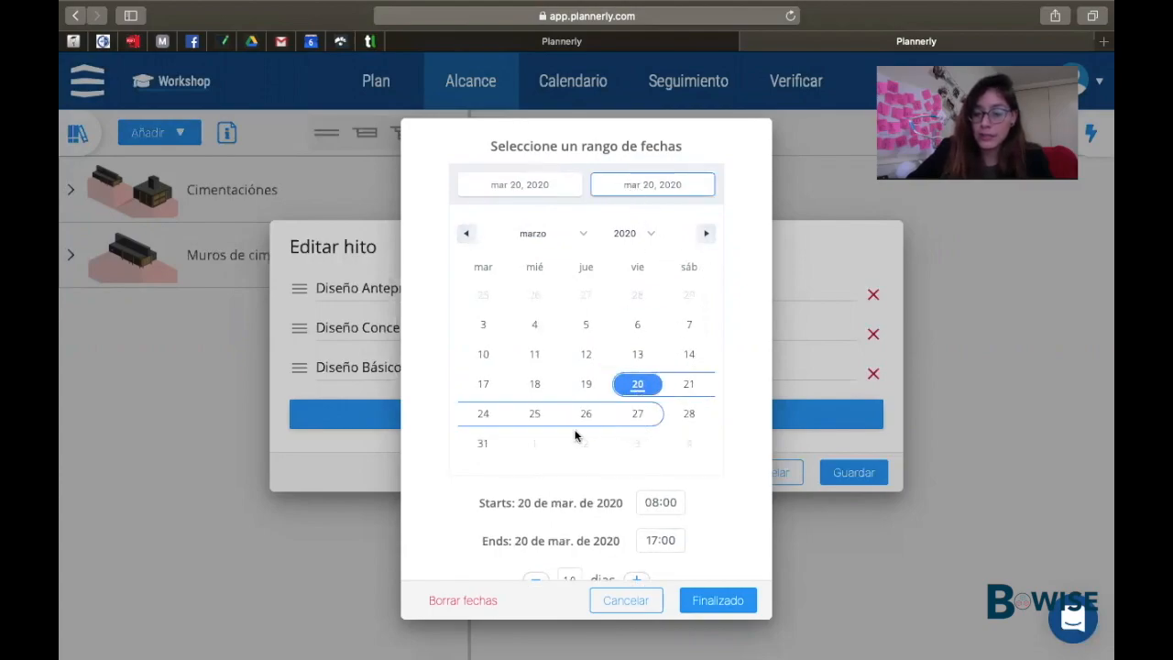
left_click(483, 444)
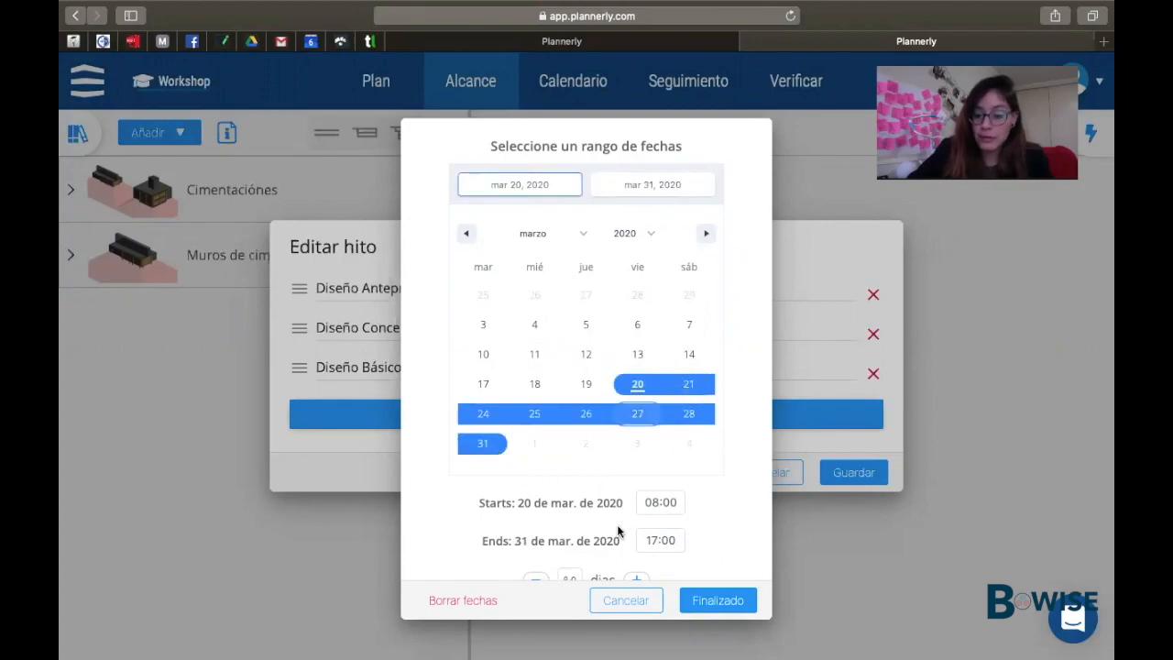
scroll(542, 486, "down", 2)
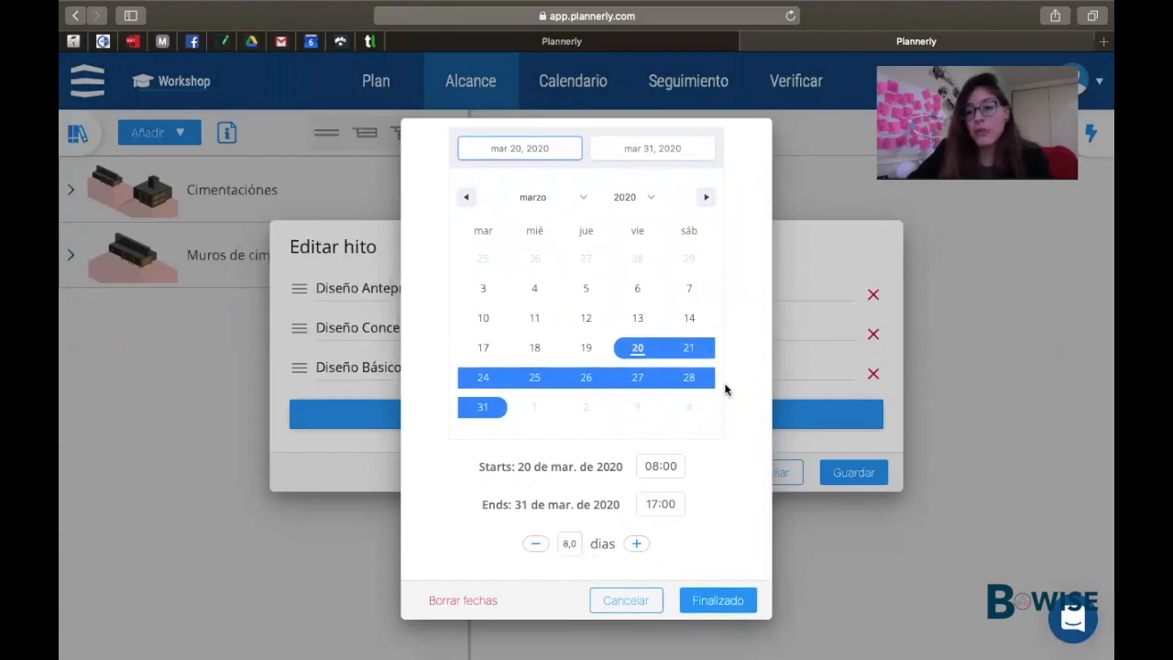
left_click(710, 599)
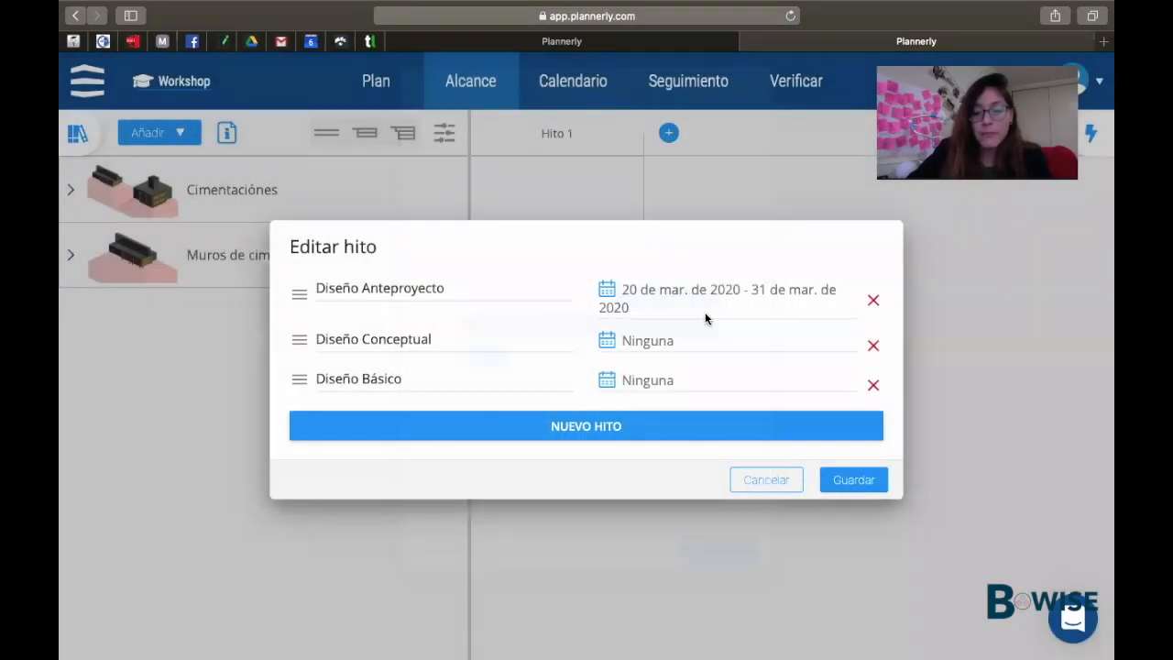
left_click(861, 479)
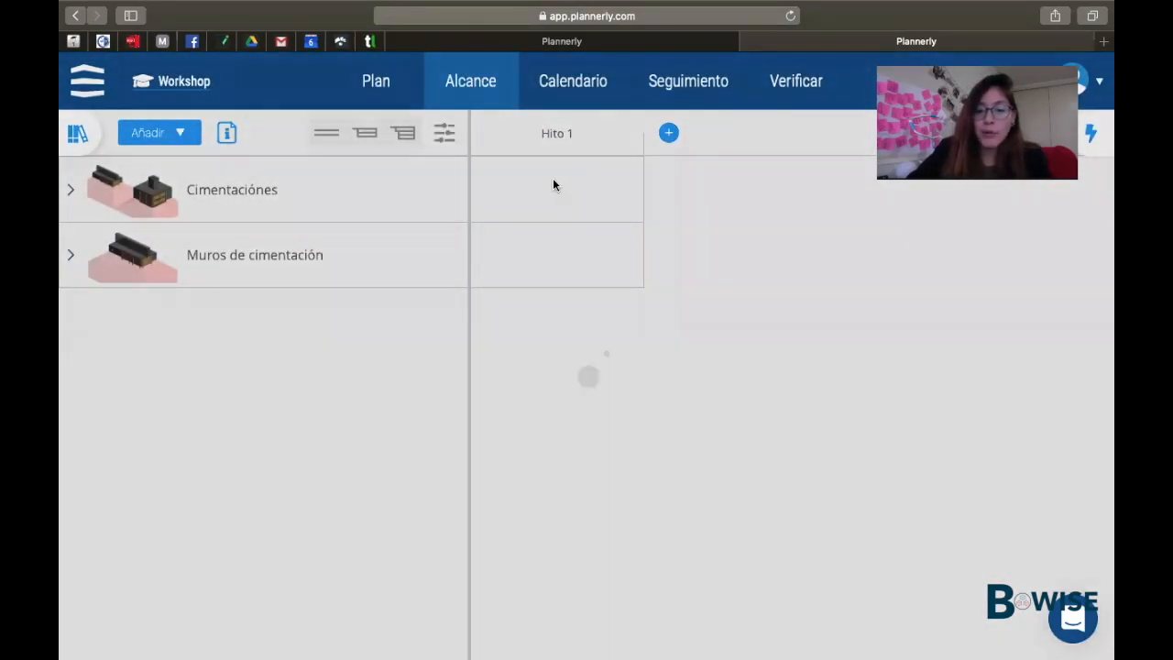
- Examine the milestone columns in the scope and the sources offered by the element library, and close the library
scroll(665, 227, "right", 1)
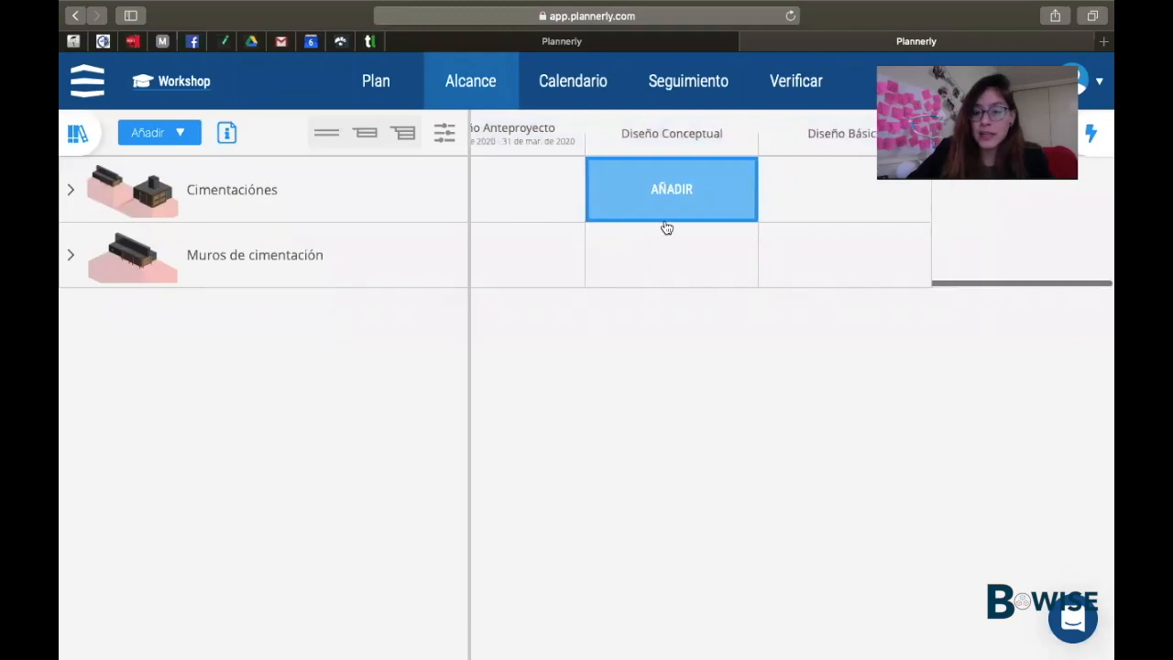
scroll(666, 227, "left", 1)
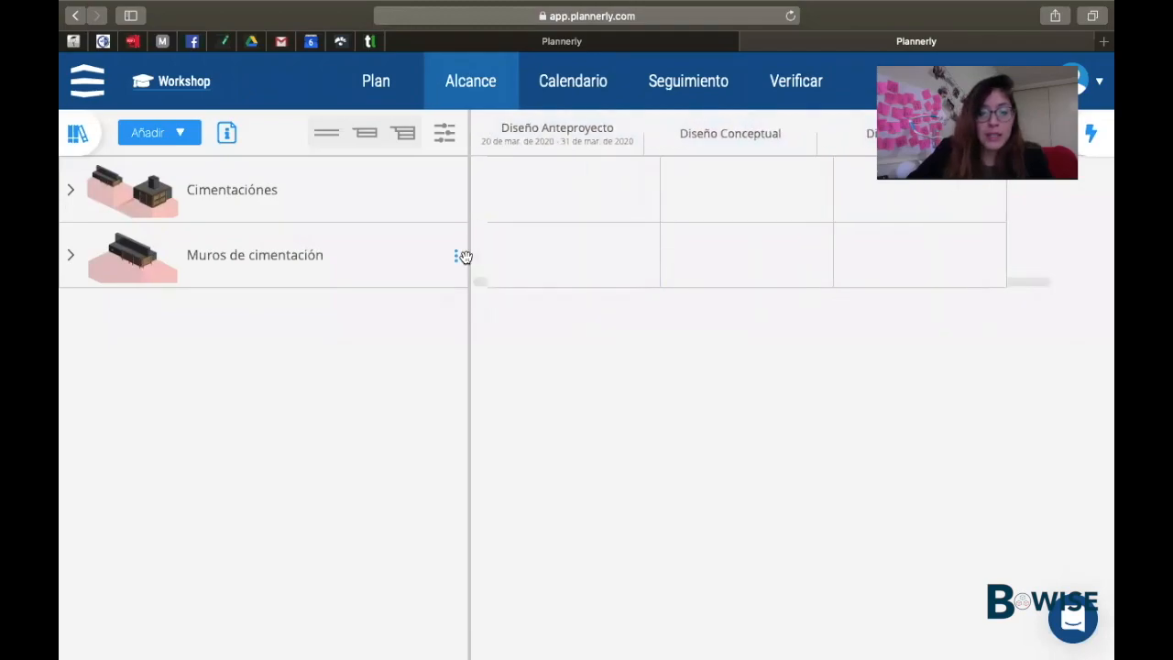
left_click_drag(466, 258, 423, 251)
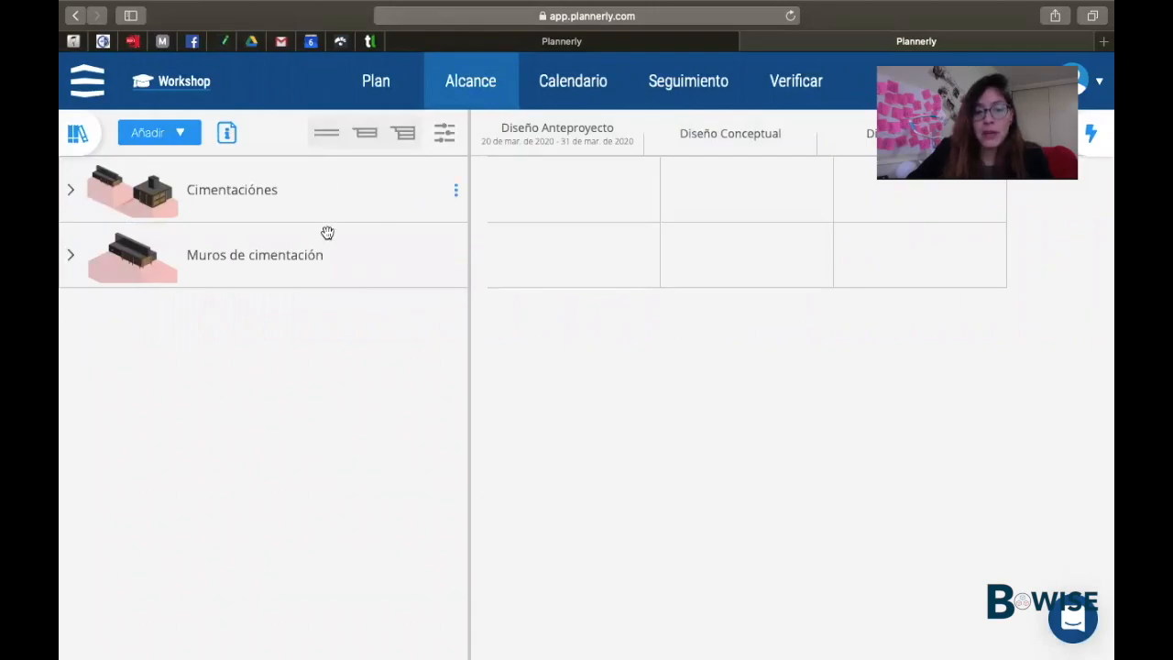
left_click(79, 134)
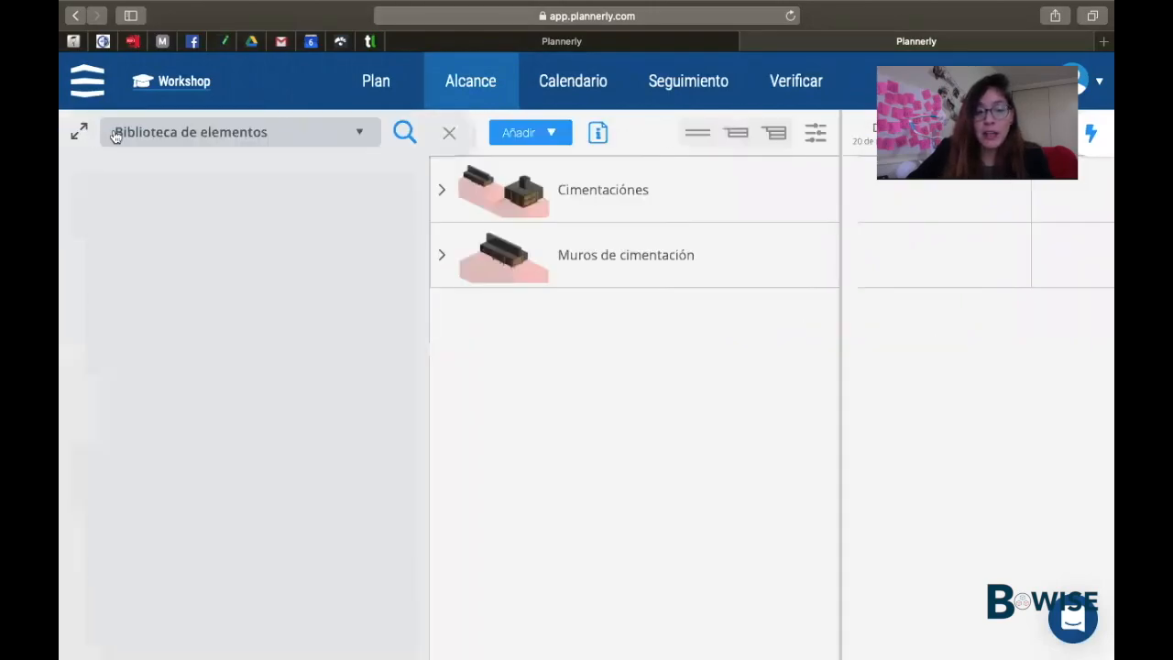
left_click(180, 137)
mouse_move(171, 225)
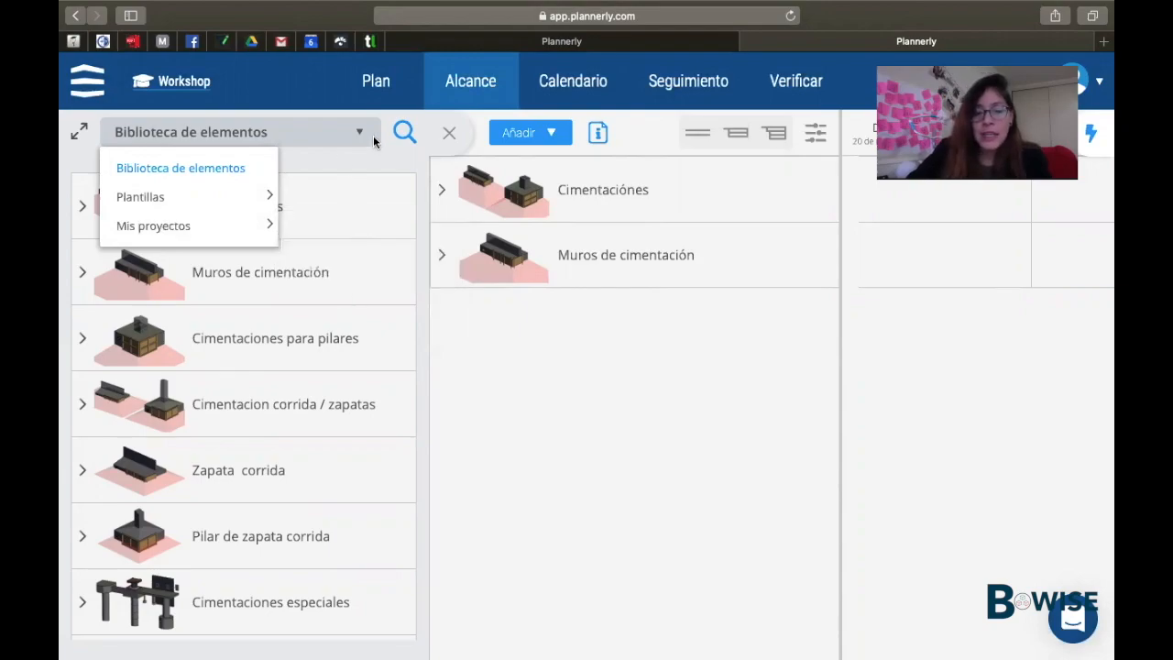
left_click(448, 139)
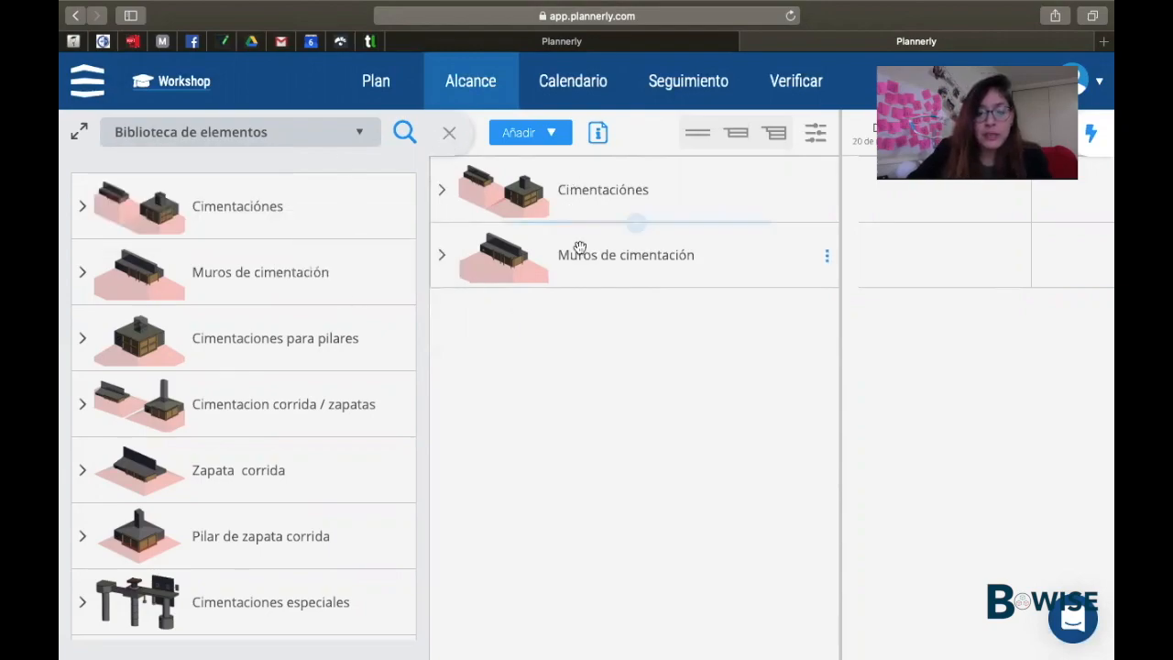
left_click(445, 132)
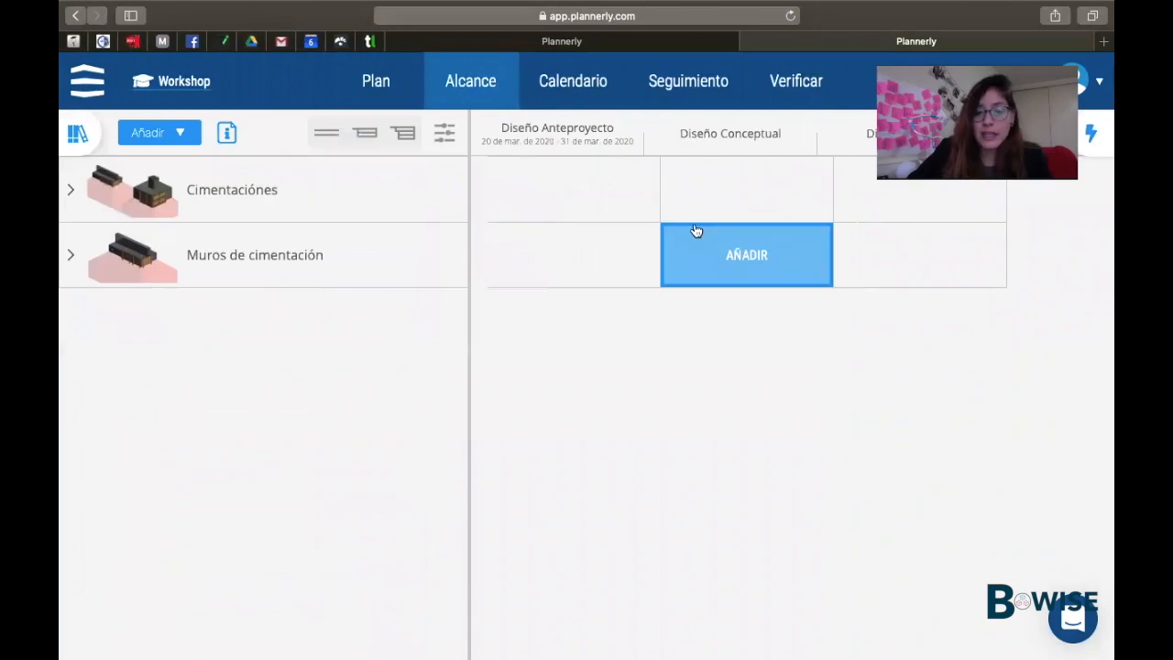
- Within Cimentaciónes, assign Muros de cimentación level NDI-1 for Diseño Anteproyecto and NDI-2 for Diseño Conceptual
left_click(71, 192)
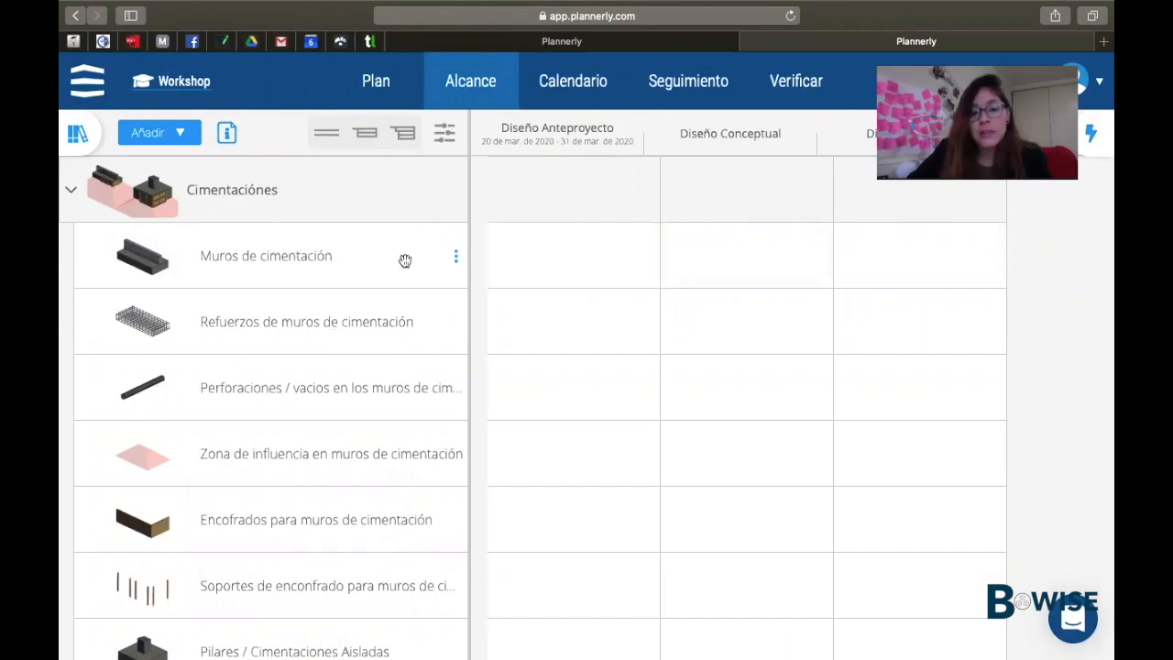
left_click(554, 275)
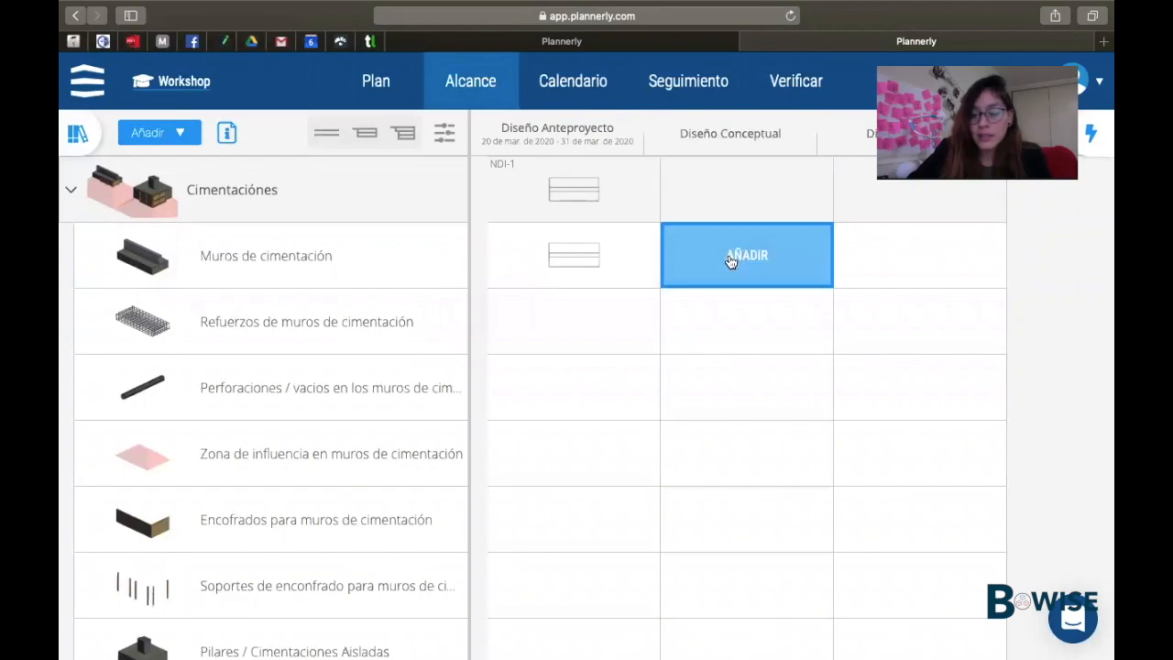
left_click(753, 416)
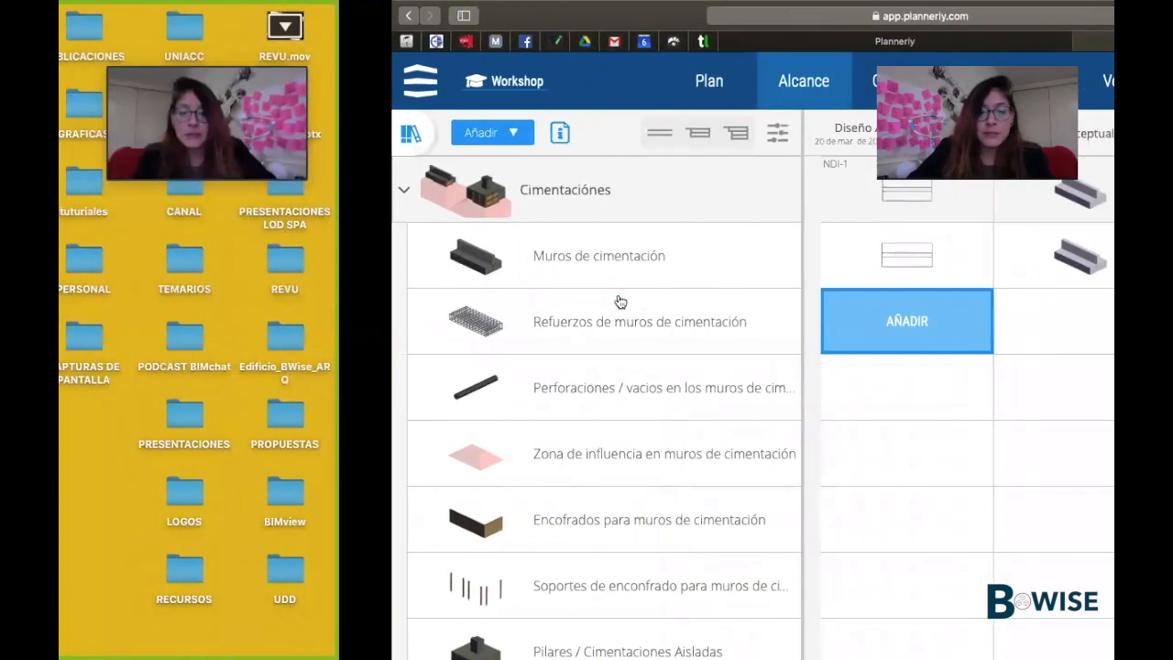
- Switch to PowerPoint to go through slides 7 and 8 on the project phases and scope lists, and return to Plannerly
key("ctrl+Right")
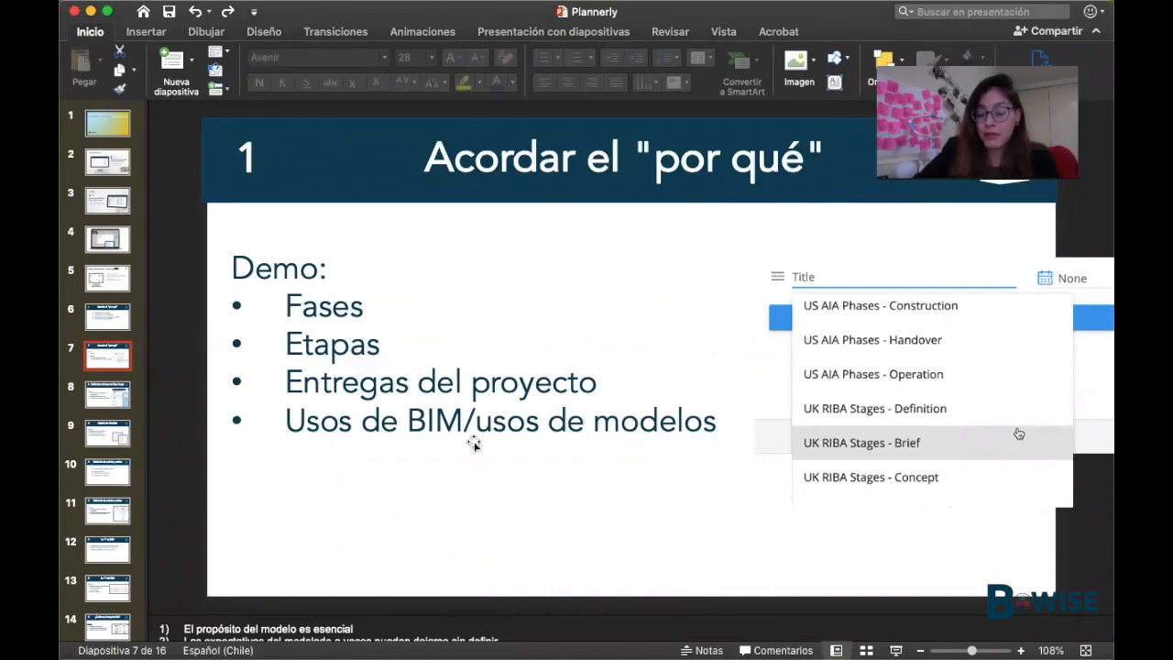
key("Down")
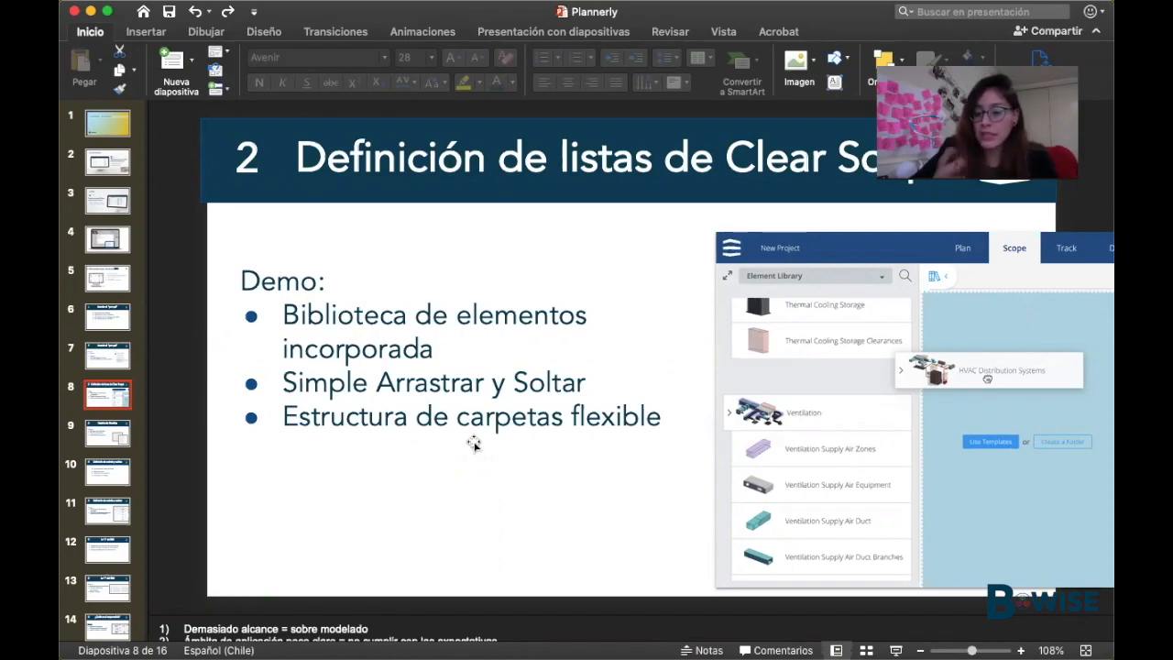
key("ctrl+Left")
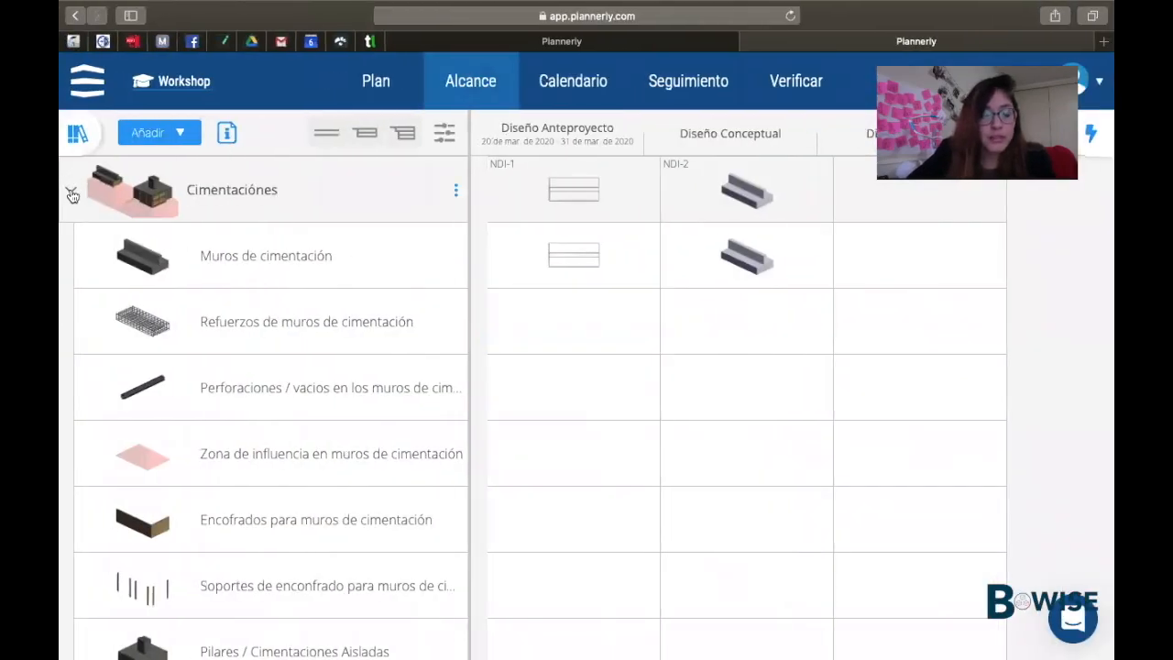
- Collapse Cimentaciónes, then give the Muros de cimentación group the code 739237 and the description "jd", and save it
left_click(72, 188)
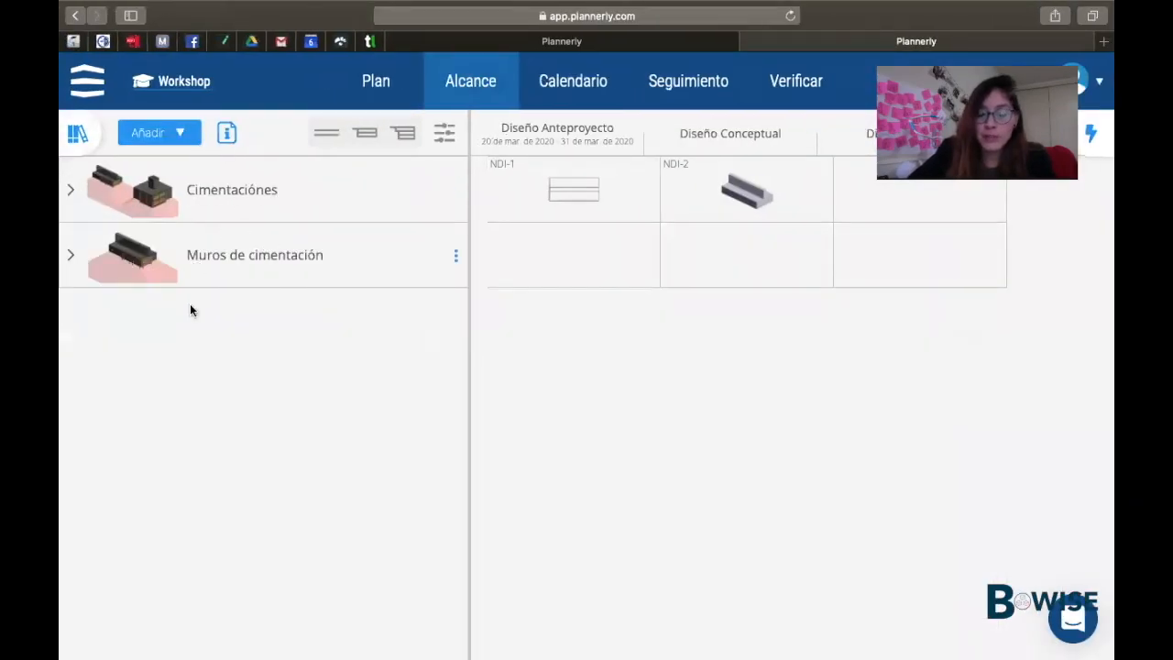
right_click(232, 260)
left_click(471, 262)
left_click(458, 258)
left_click(488, 289)
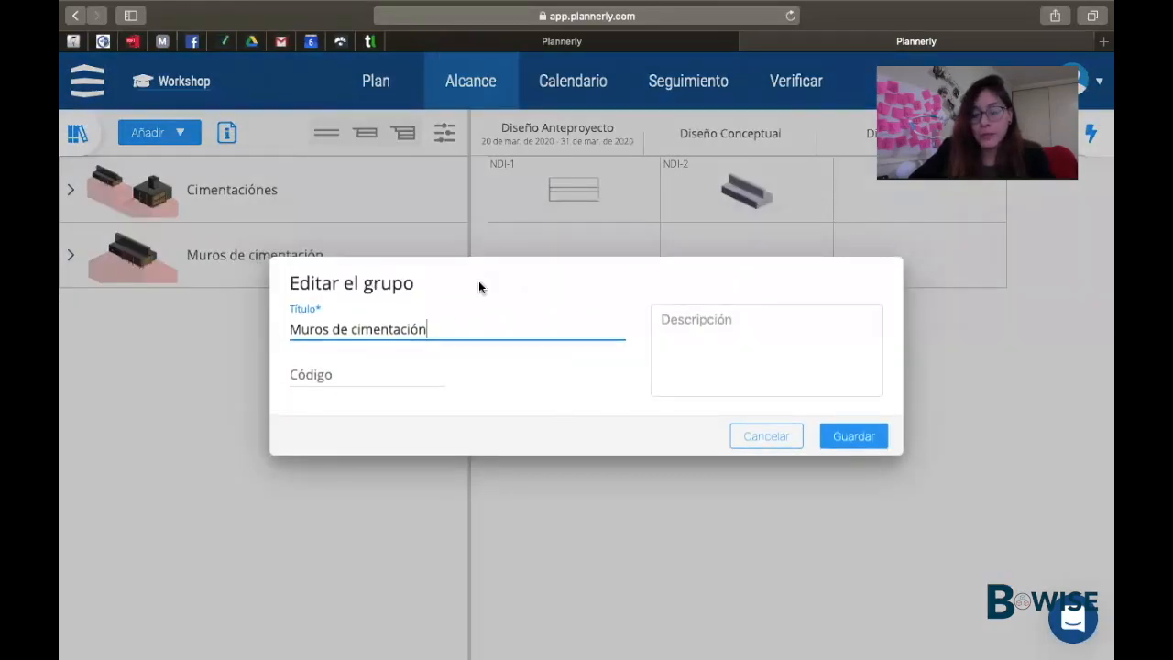
left_click(378, 371)
type("739237")
left_click(772, 358)
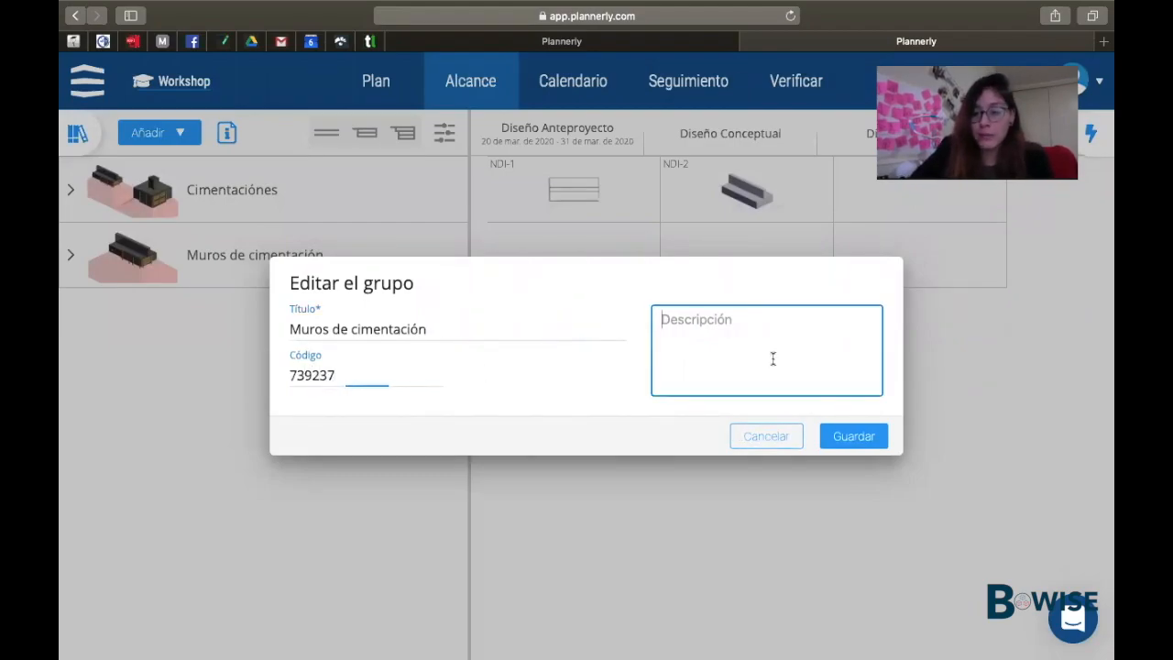
type("jd")
left_click(881, 443)
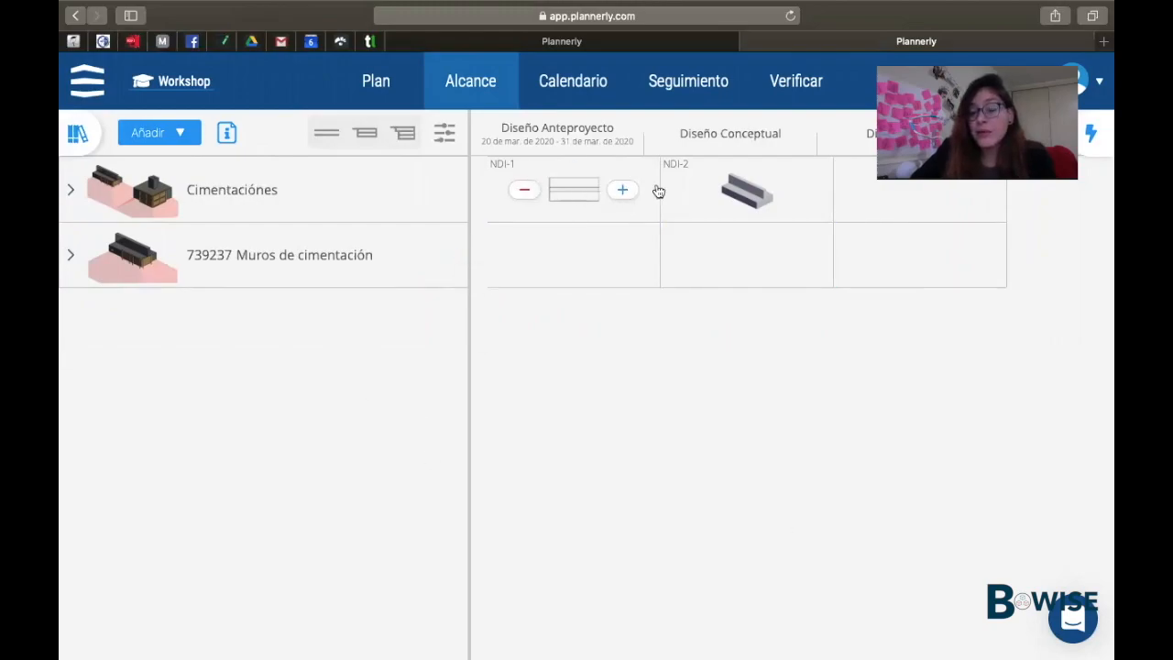
- Set the Cimentaciónes information levels to NDI-4 for Diseño Anteproyecto, NDI-3 for Diseño Conceptual and NDI-4 for the third milestone
scroll(142, 219, "up", 1)
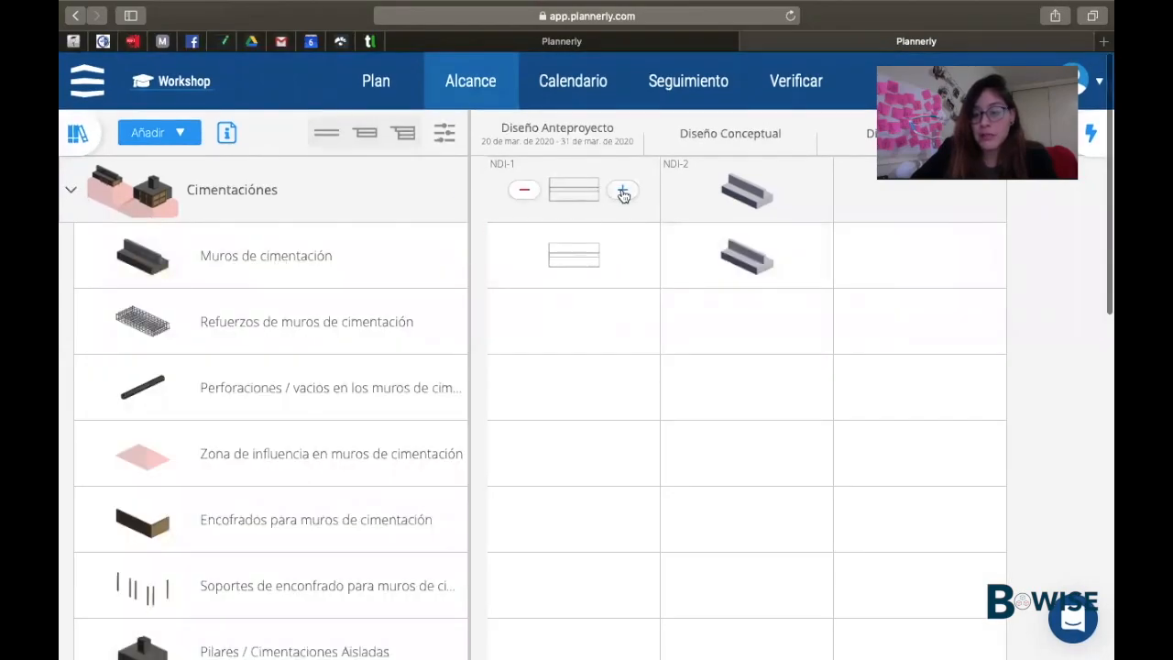
left_click(622, 193)
left_click(622, 192)
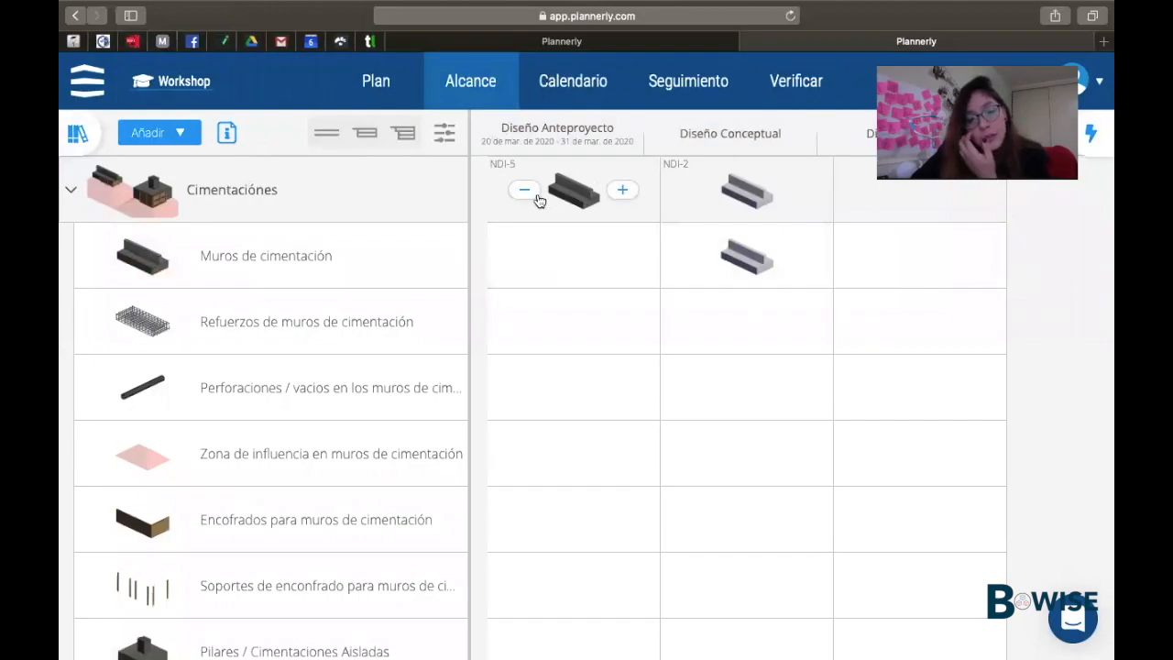
left_click(622, 190)
left_click(527, 194)
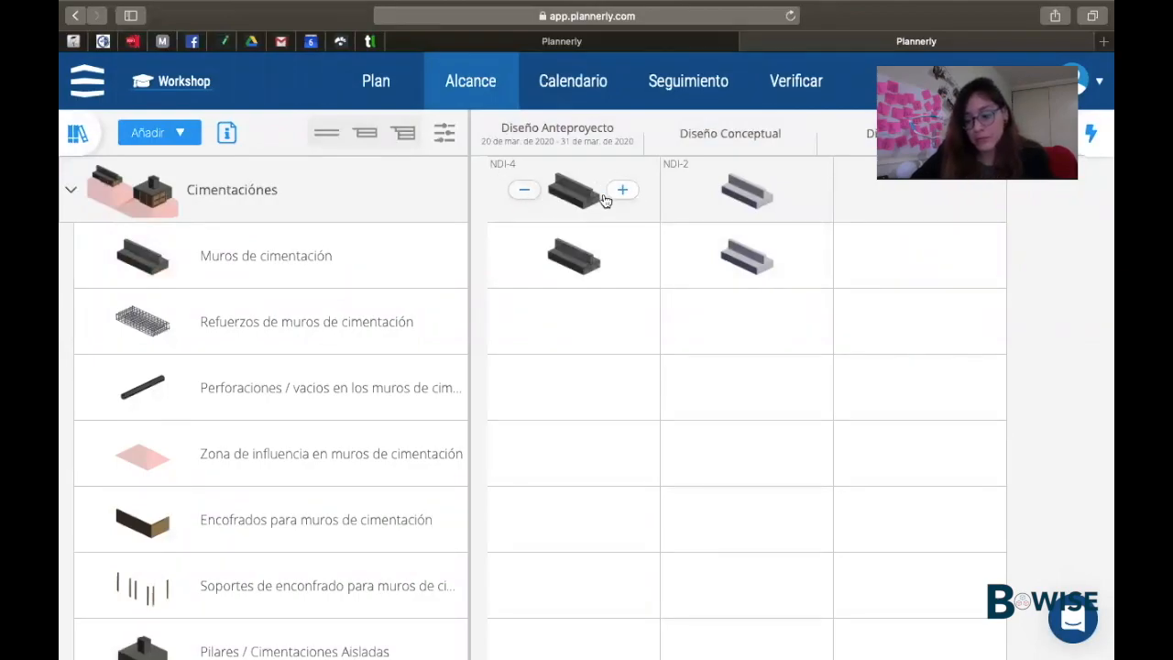
left_click(793, 191)
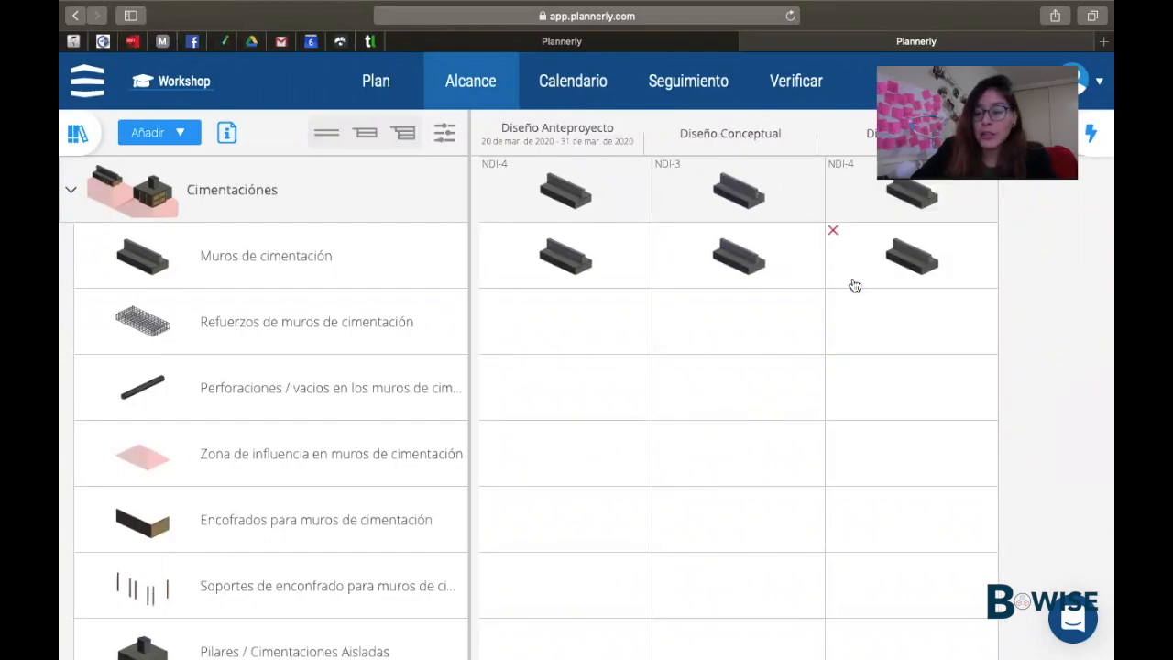
left_click(853, 283)
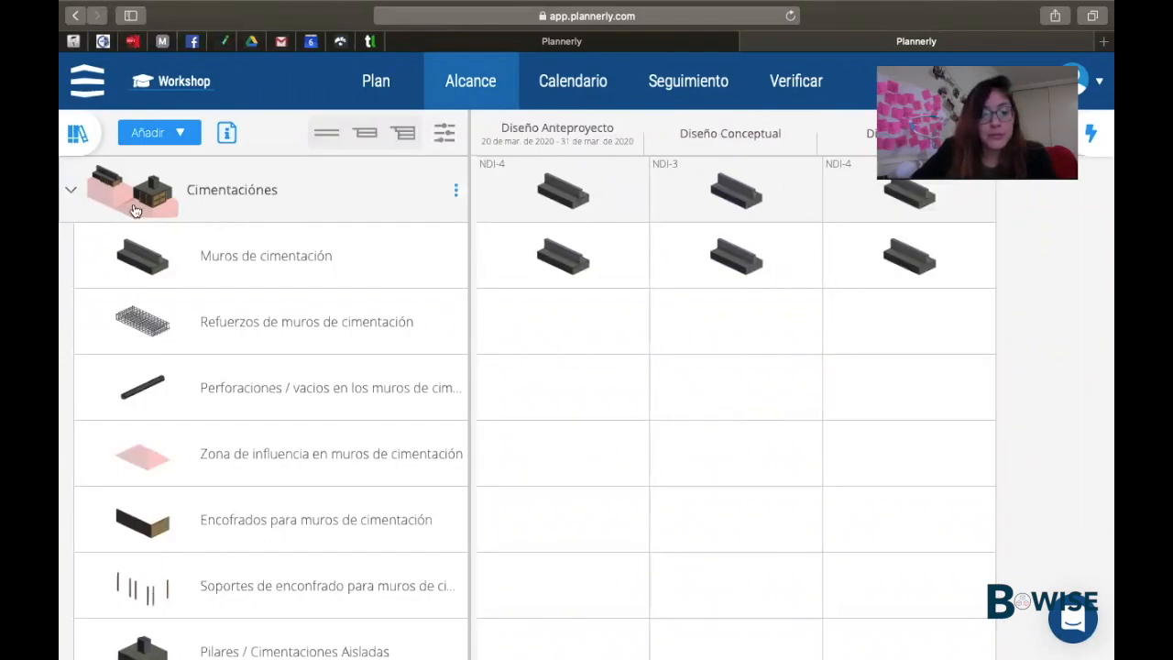
- Collapse Cimentaciónes, view slide 9 on template management in PowerPoint, and return to Plannerly
left_click(72, 194)
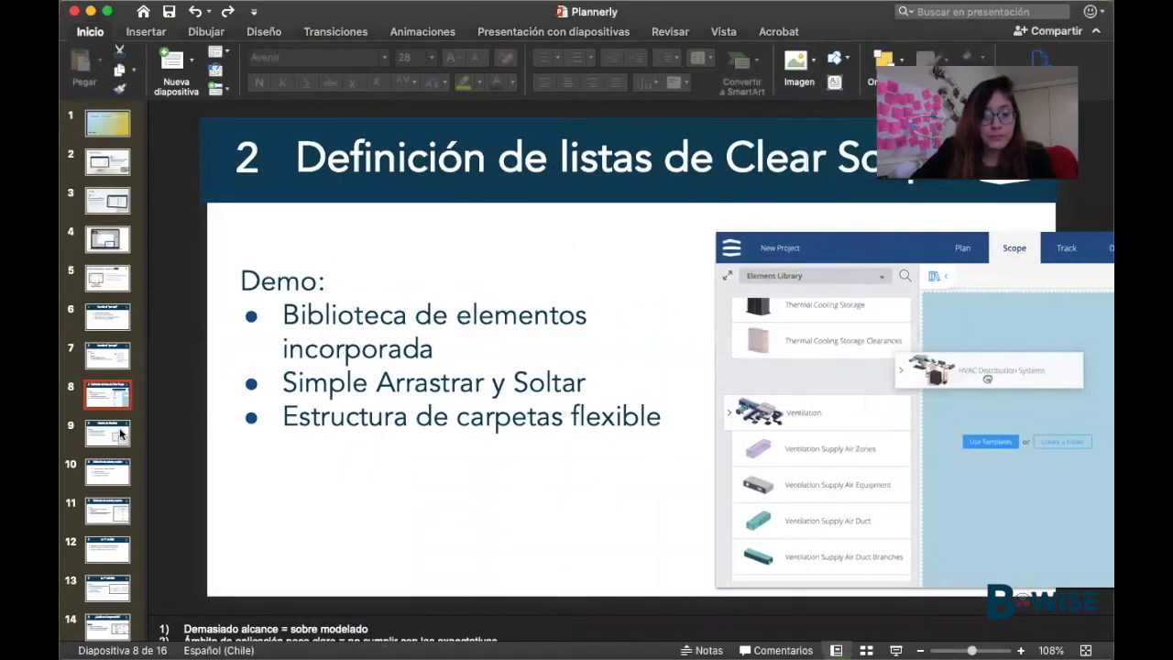
left_click(121, 434)
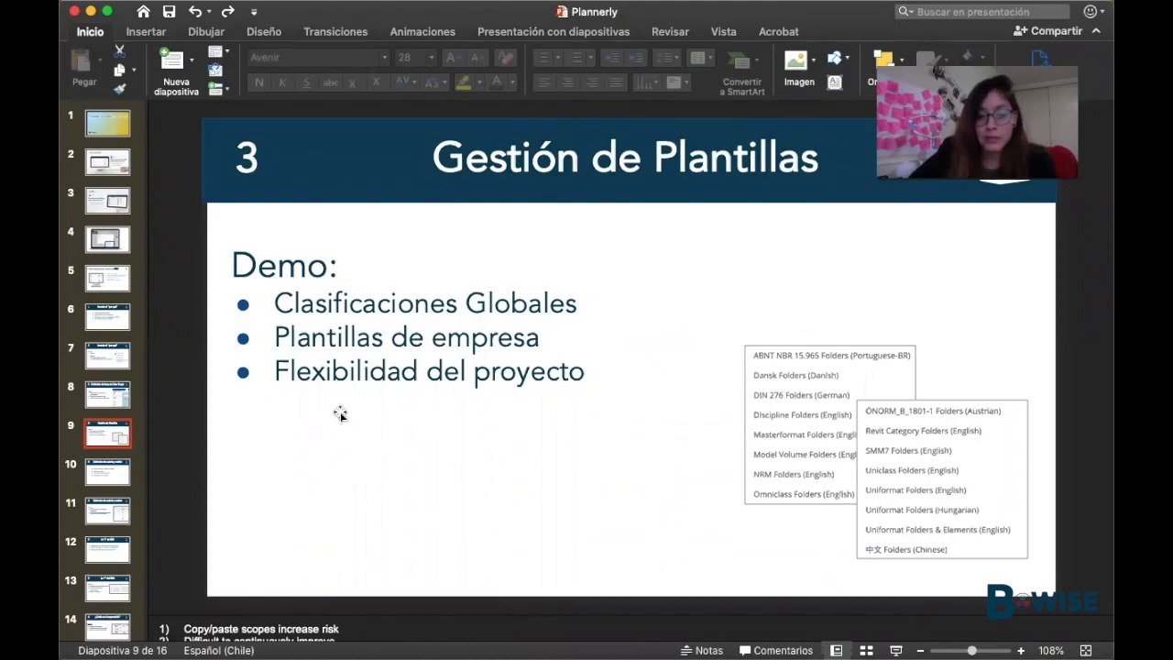
key("ctrl+Left")
- Open the element library and load the ENTREGAS EAIM (Chile) template as its source
left_click(71, 133)
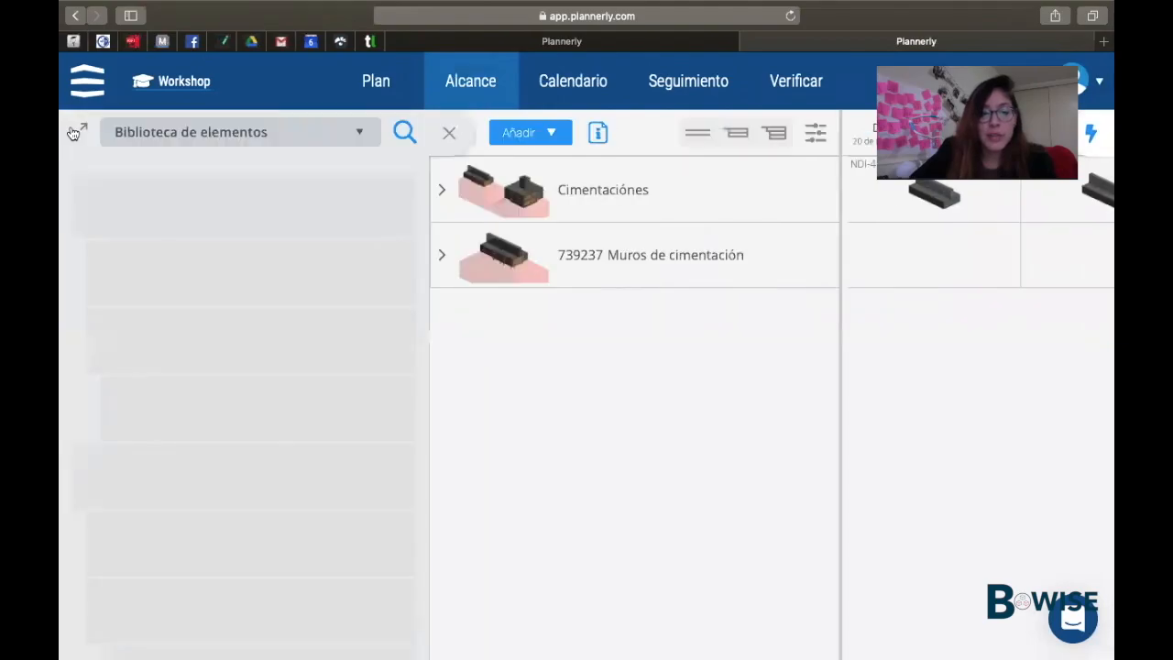
left_click(321, 136)
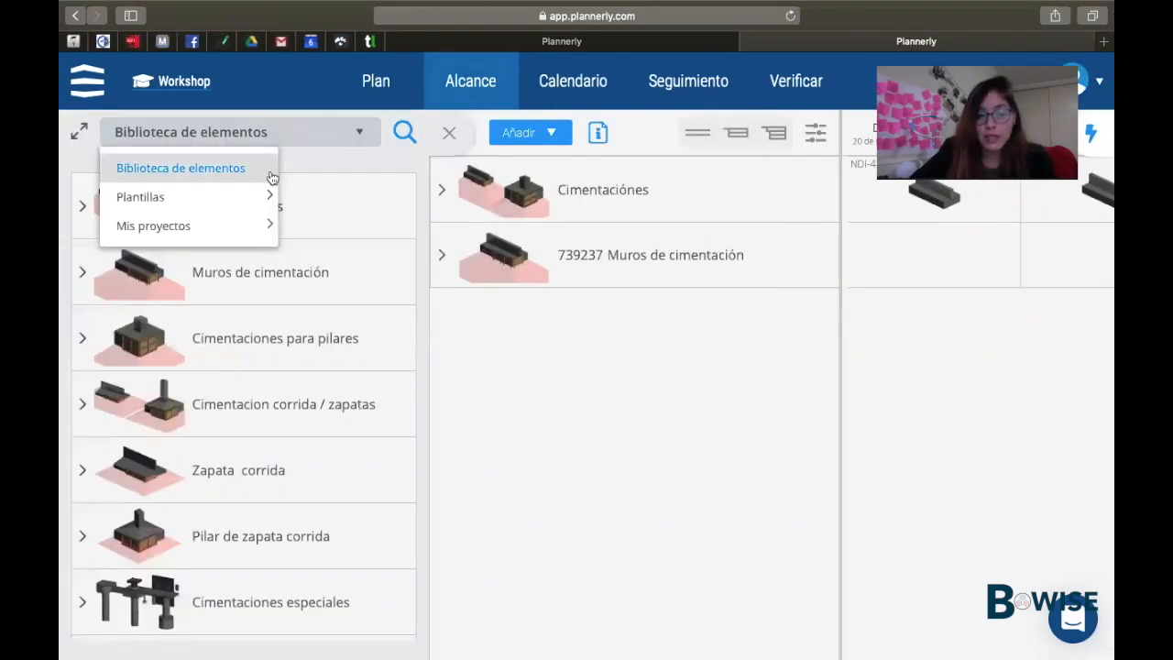
mouse_move(255, 199)
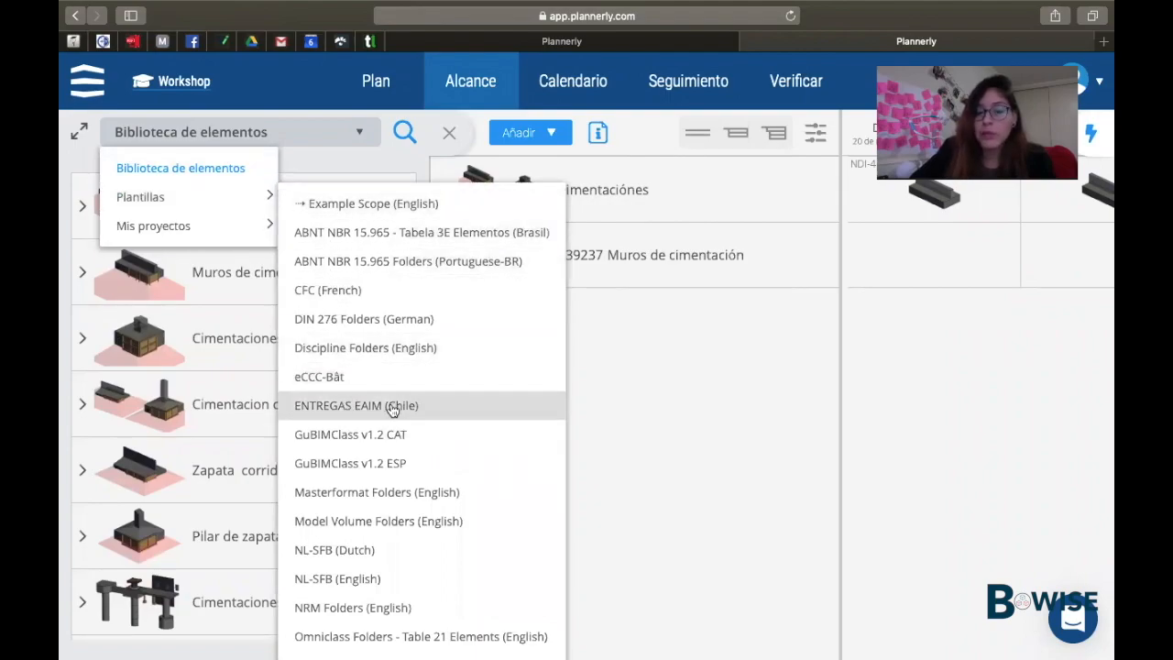
left_click(365, 408)
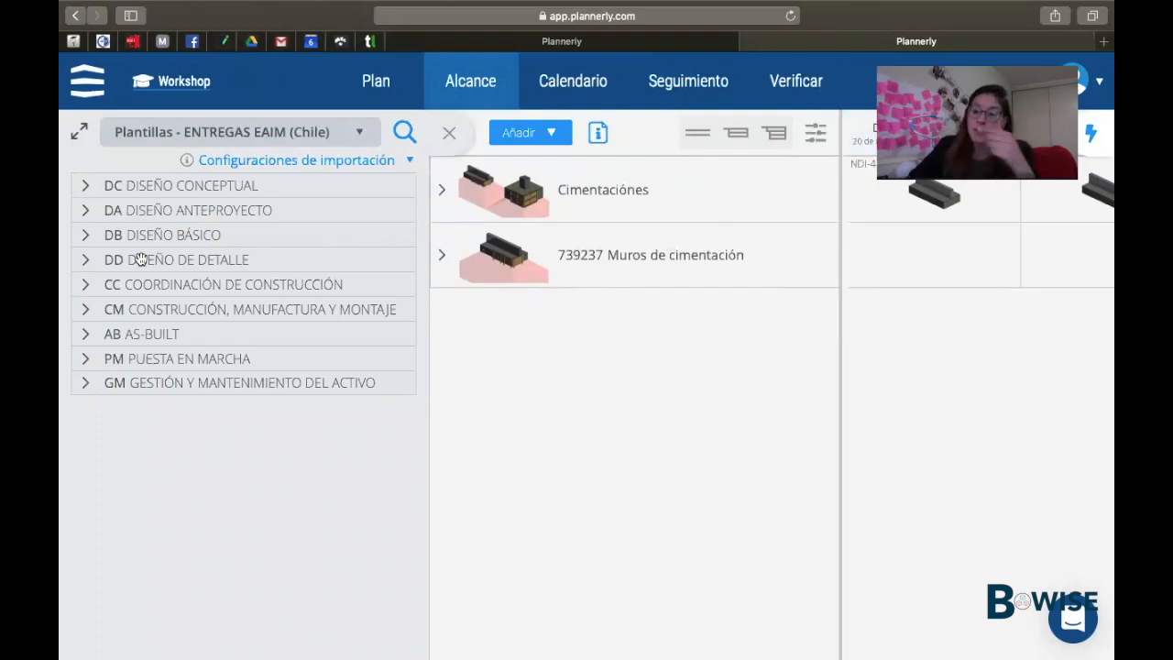
- Inspect the template's DC DISEÑO CONCEPTUAL folder and add it to the scope below Muros de cimentación, closing the library
left_click(87, 187)
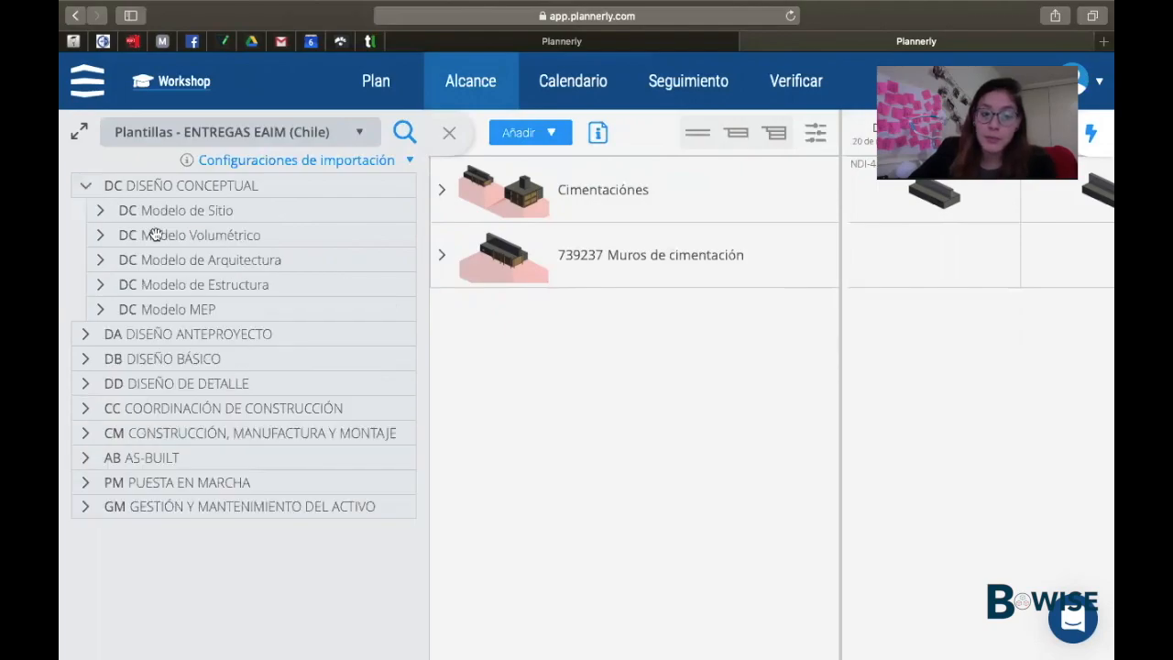
left_click(101, 211)
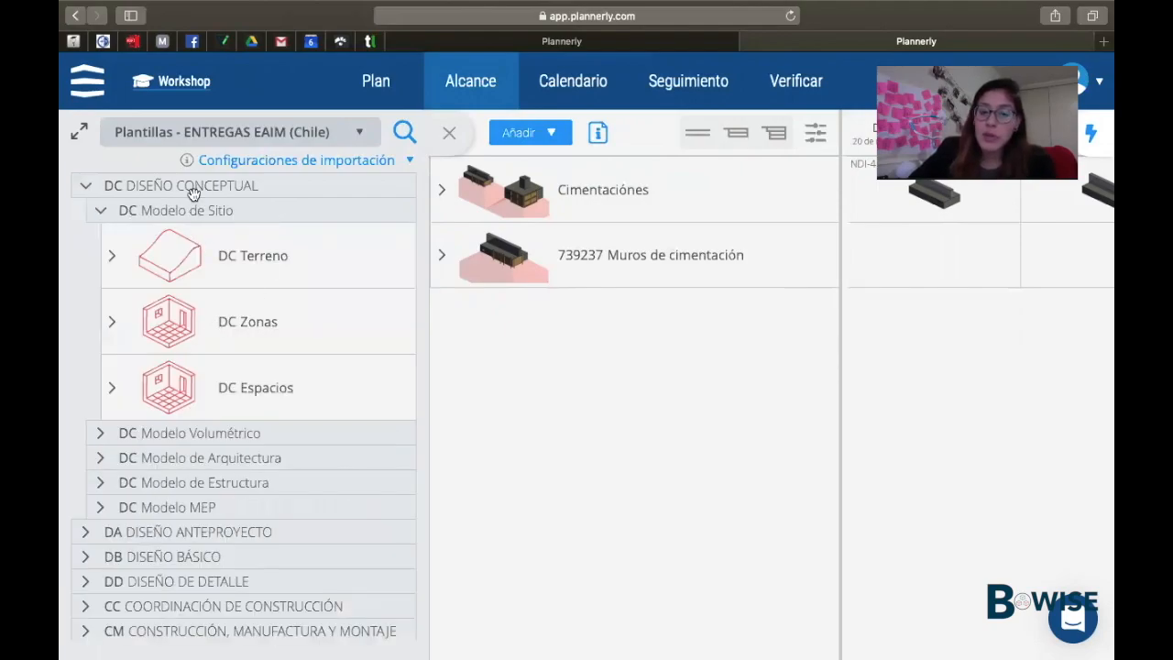
left_click(100, 211)
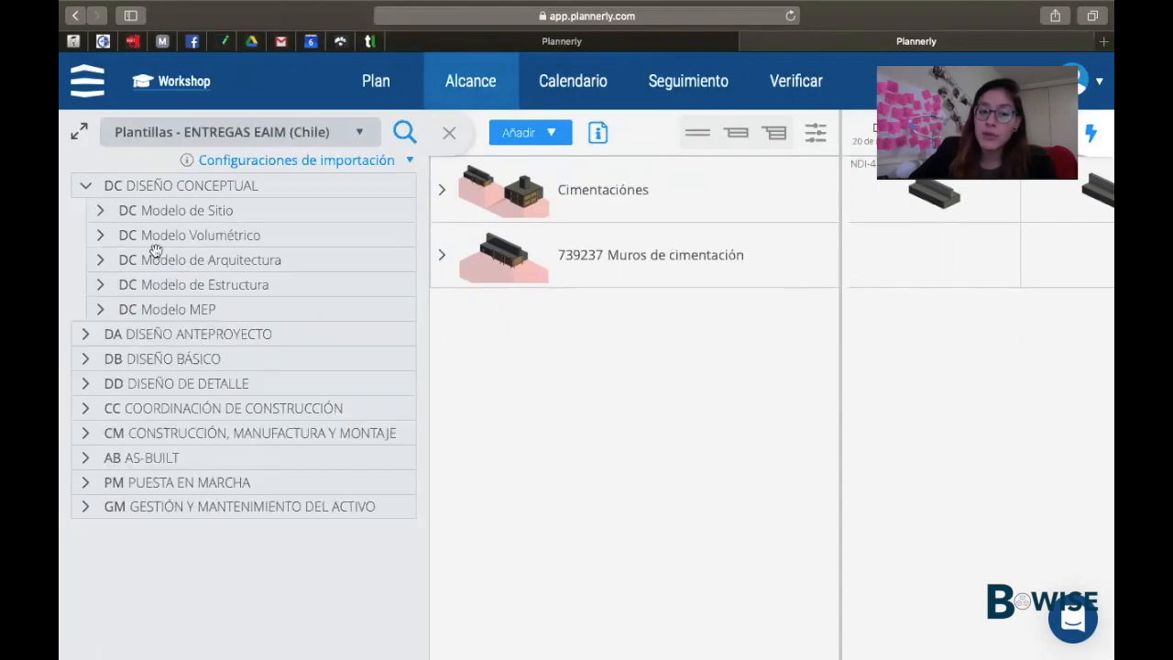
left_click(86, 186)
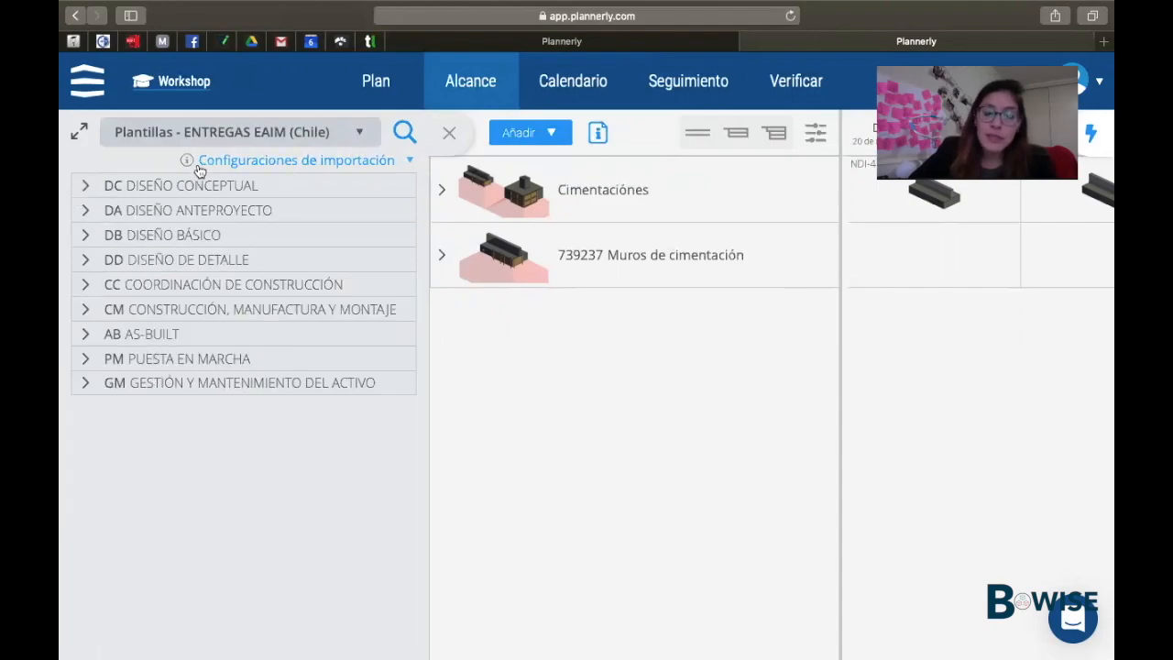
left_click_drag(229, 191, 544, 308)
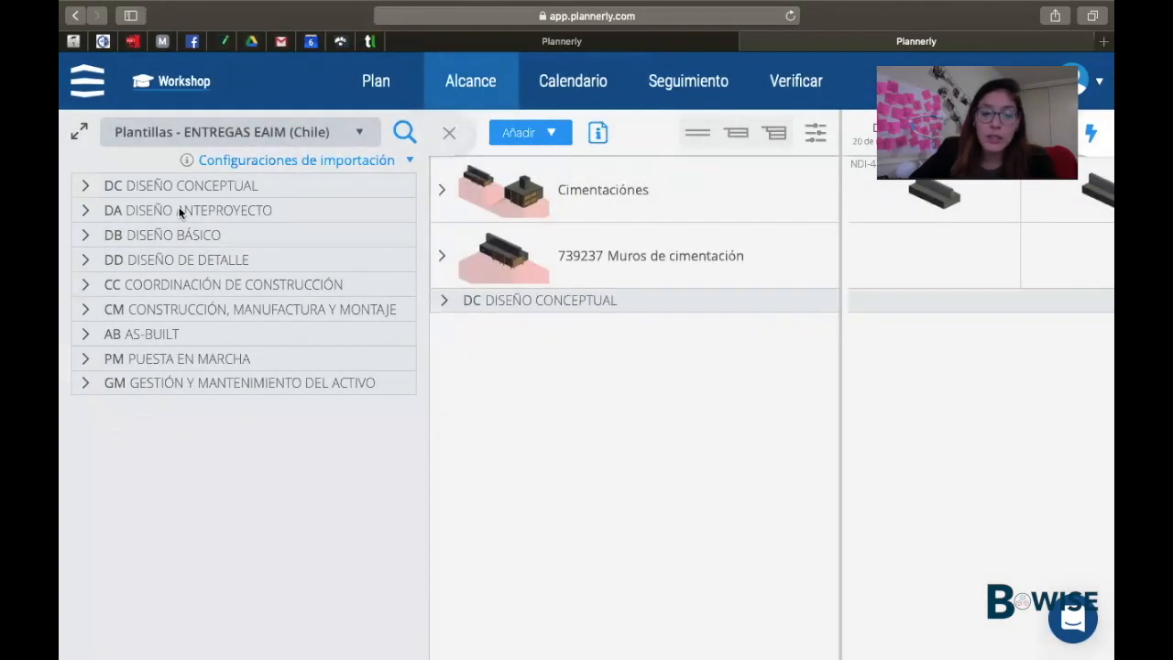
left_click_drag(178, 210, 537, 330)
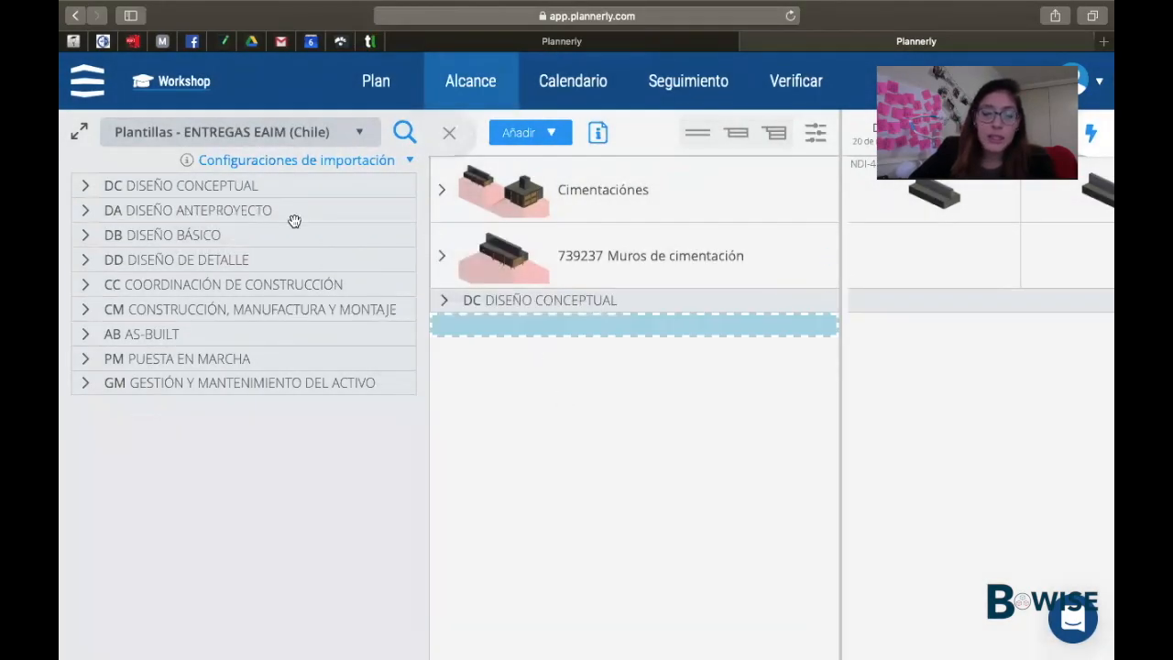
left_click(449, 133)
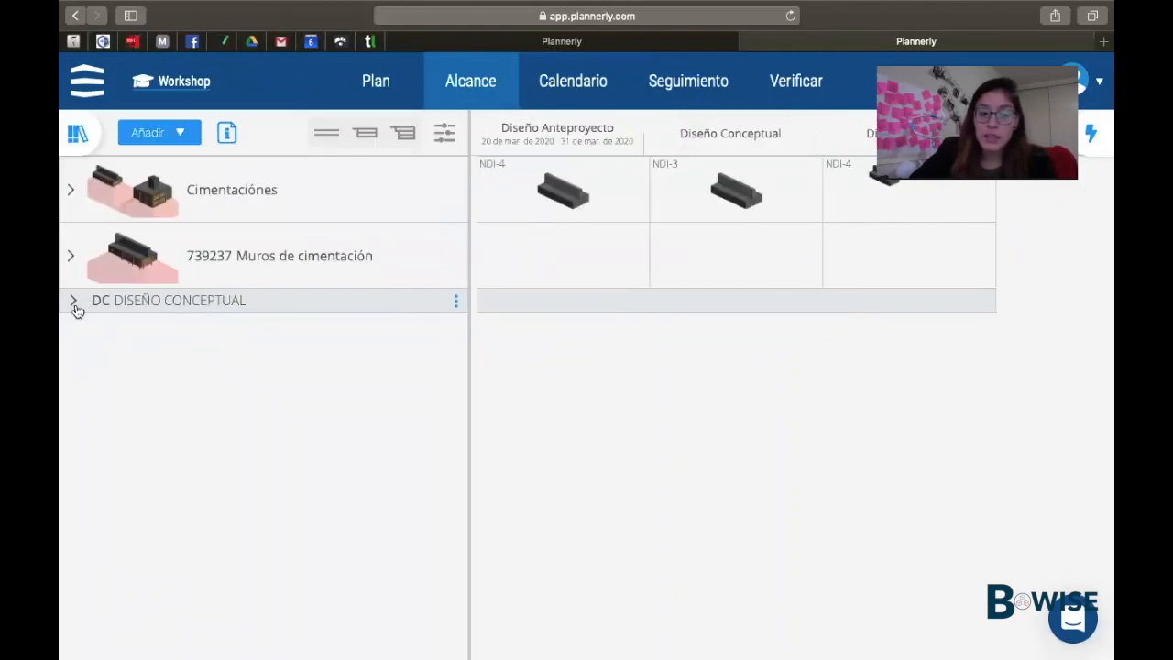
- Reopen the library, look through the list of available classification templates, and close the library
left_click(77, 133)
left_click(191, 132)
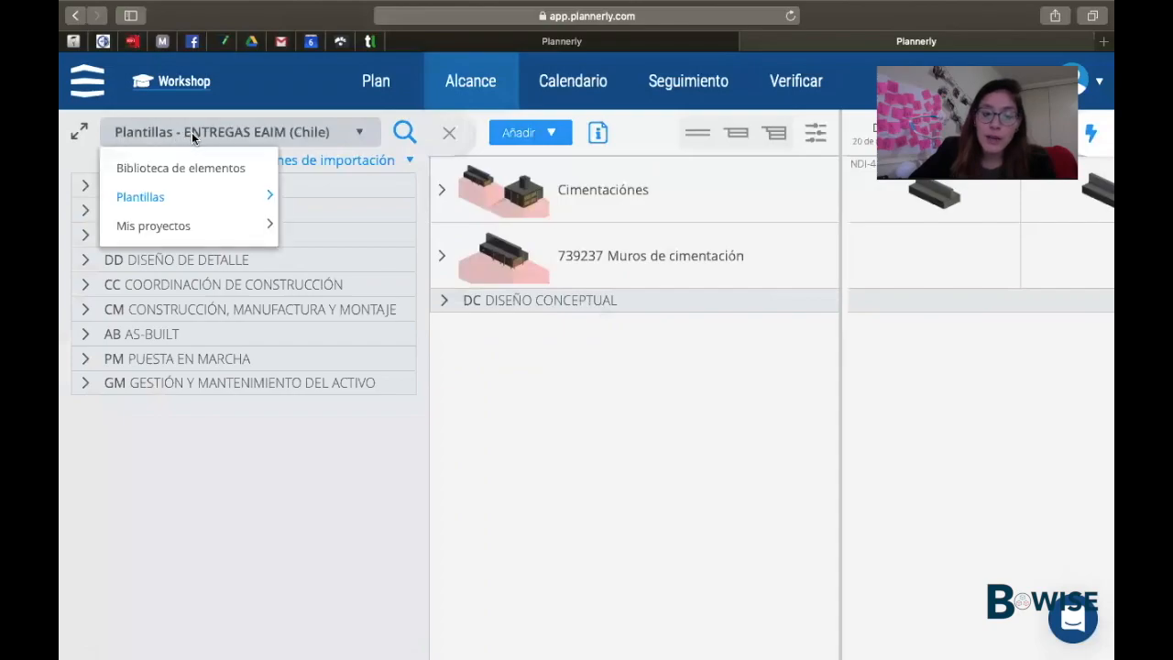
mouse_move(194, 206)
scroll(376, 490, "down", 3)
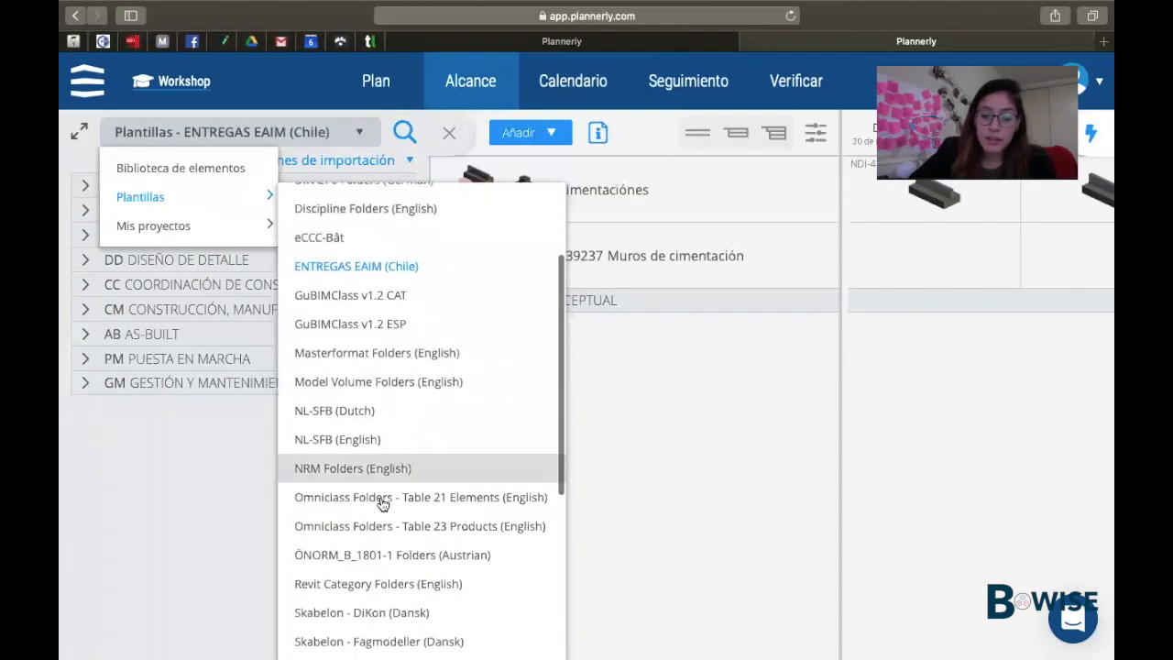
scroll(382, 506, "down", 3)
scroll(382, 506, "up", 5)
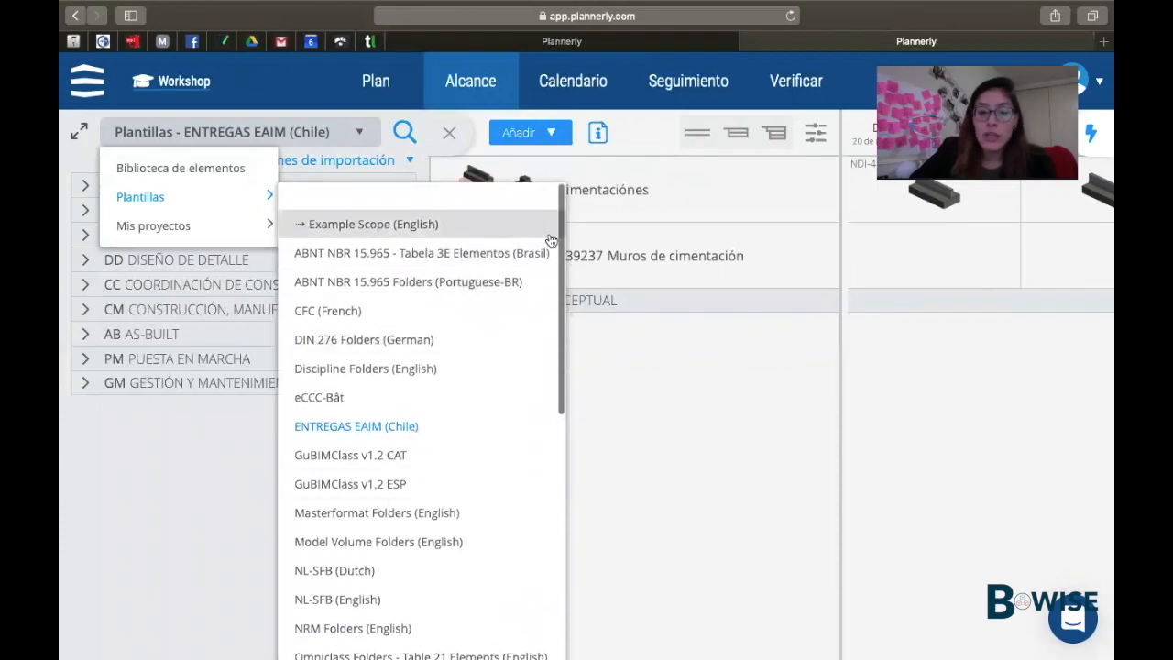
left_click(703, 366)
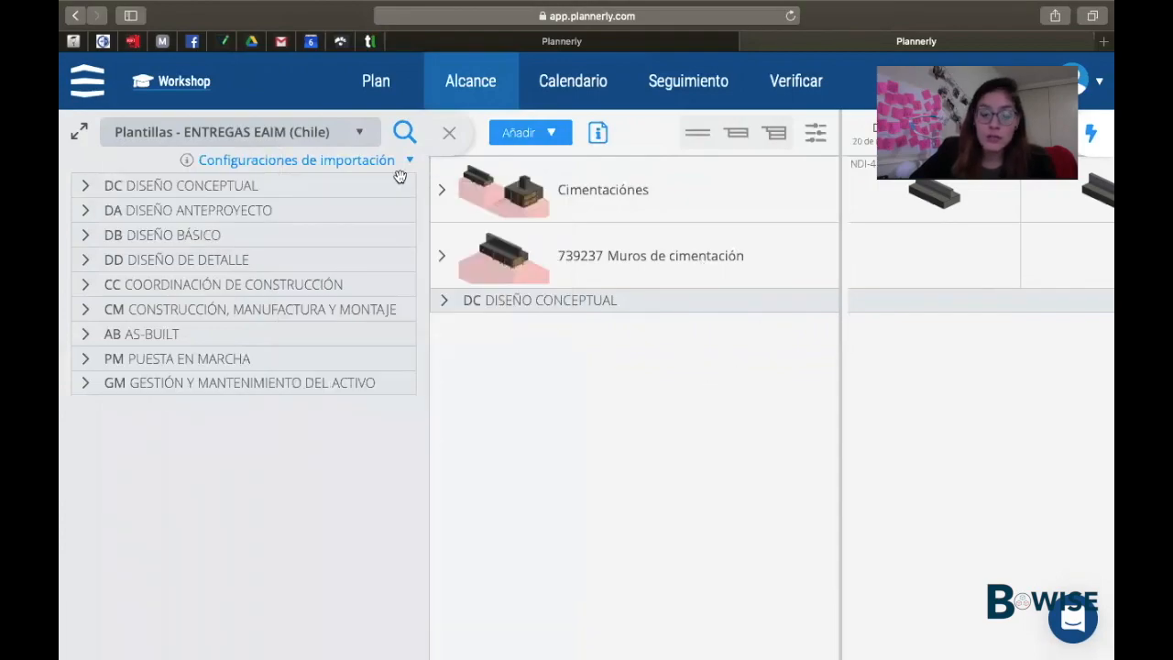
left_click(448, 133)
- Expand DC DISEÑO CONCEPTUAL in the scope and collapse its Sitio, Volumétrico, Arquitectura, Estructura and MEP model folders
left_click(72, 307)
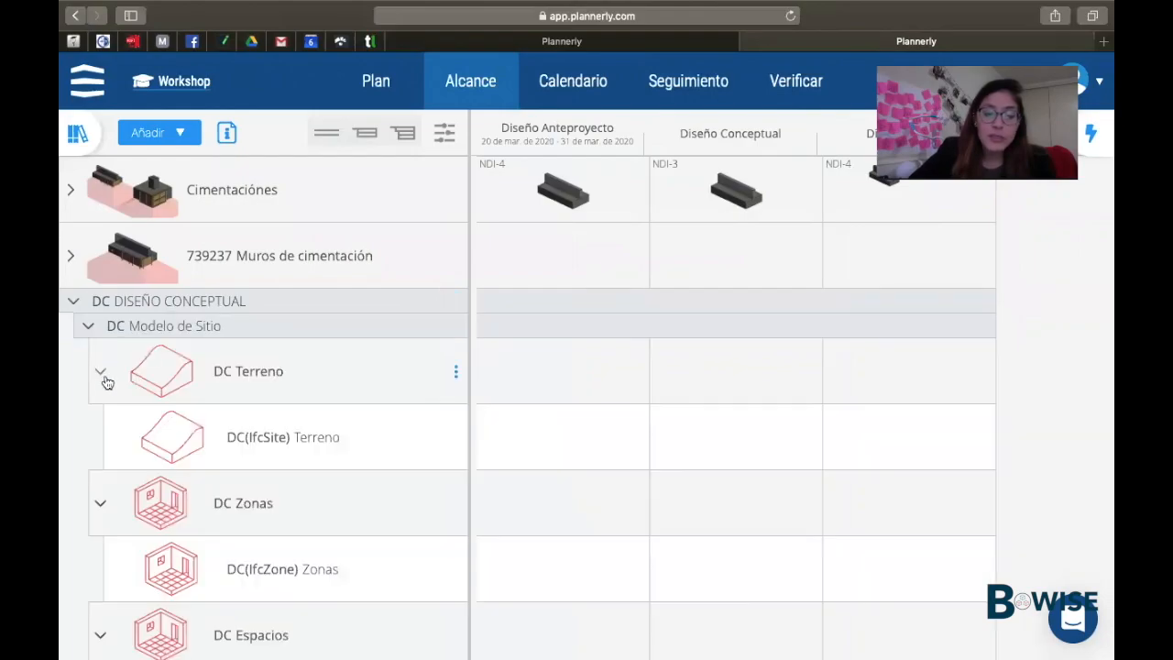
left_click(90, 332)
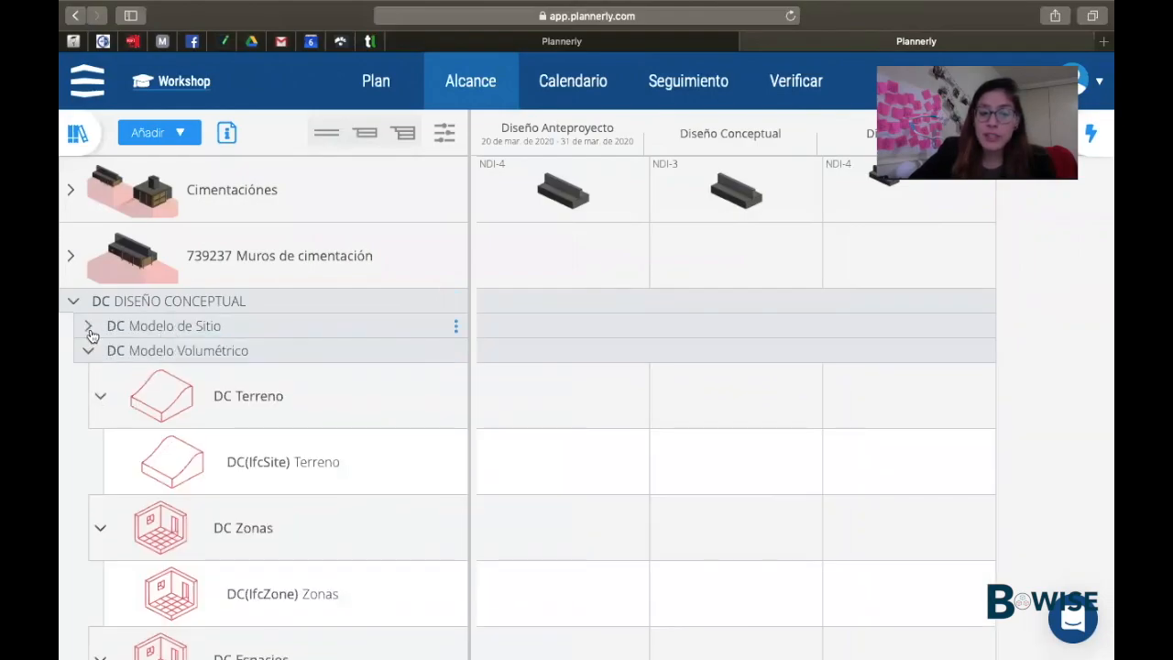
left_click(89, 353)
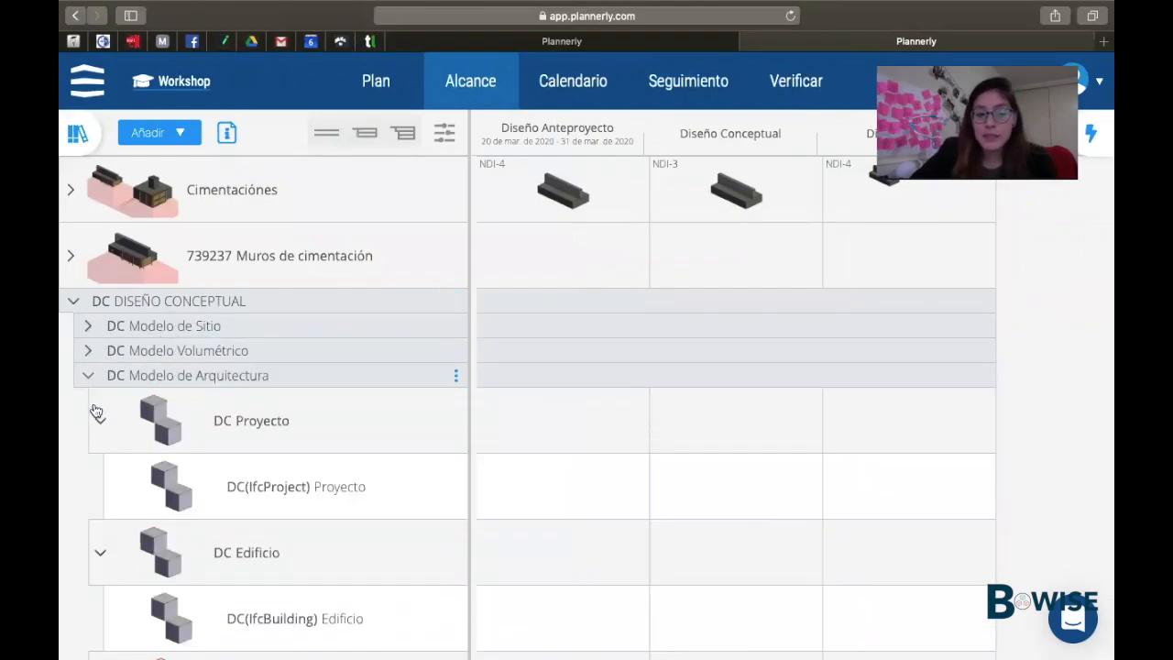
left_click(89, 376)
left_click(88, 403)
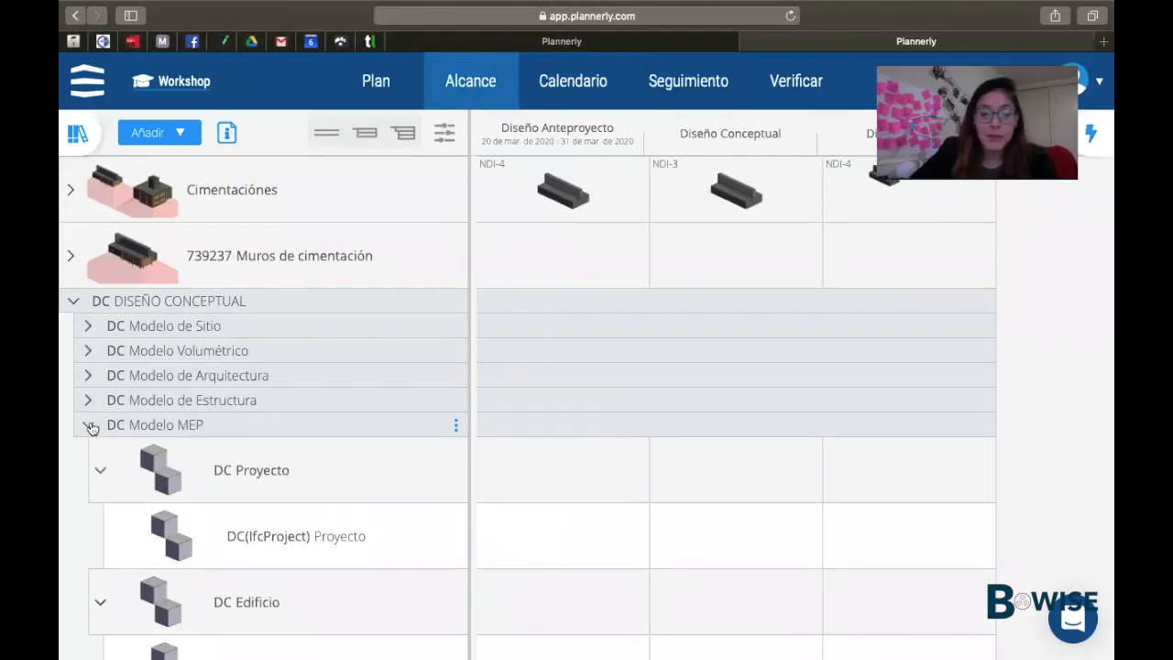
left_click(90, 426)
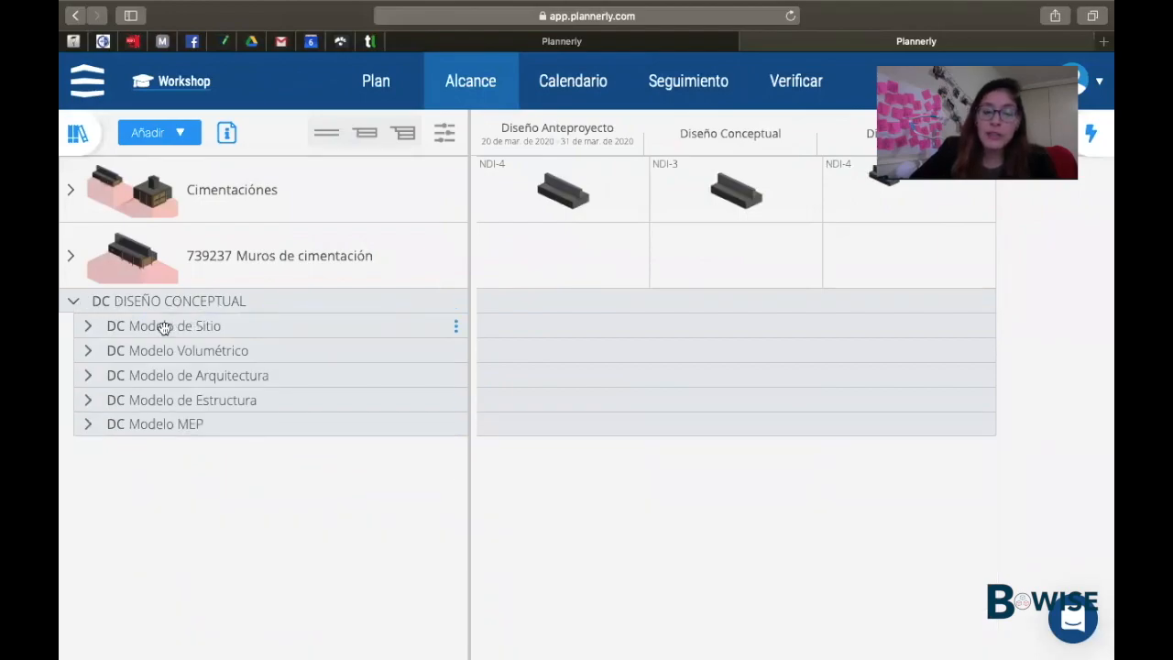
- Within DC Modelo de Sitio, assign DC Terreno NDI-1, NDI-2 and NDI-3 across the three milestones, adding IfcSite Terreno to the first two
left_click(90, 328)
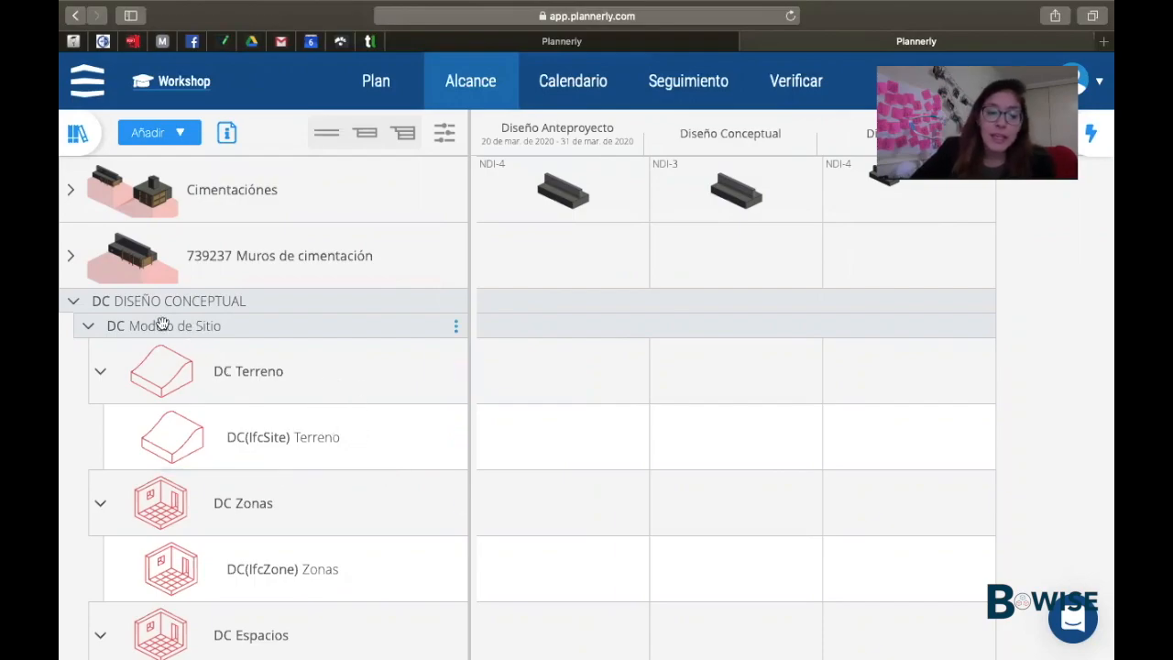
left_click_drag(143, 370, 856, 386)
left_click(593, 438)
left_click(816, 439)
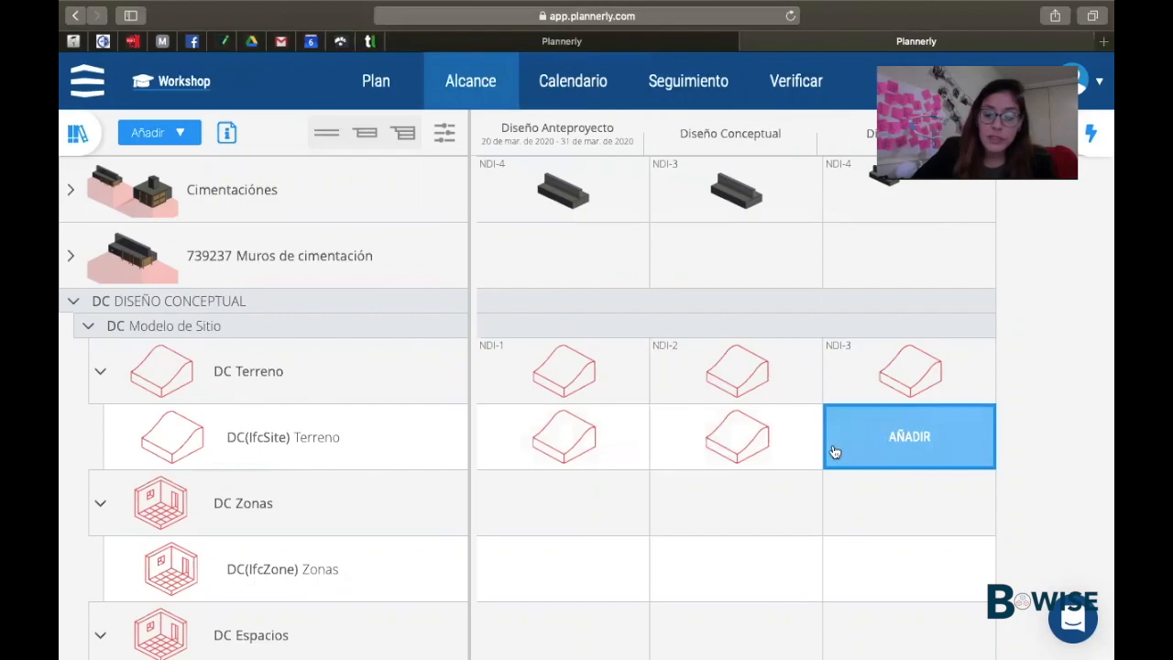
left_click(88, 326)
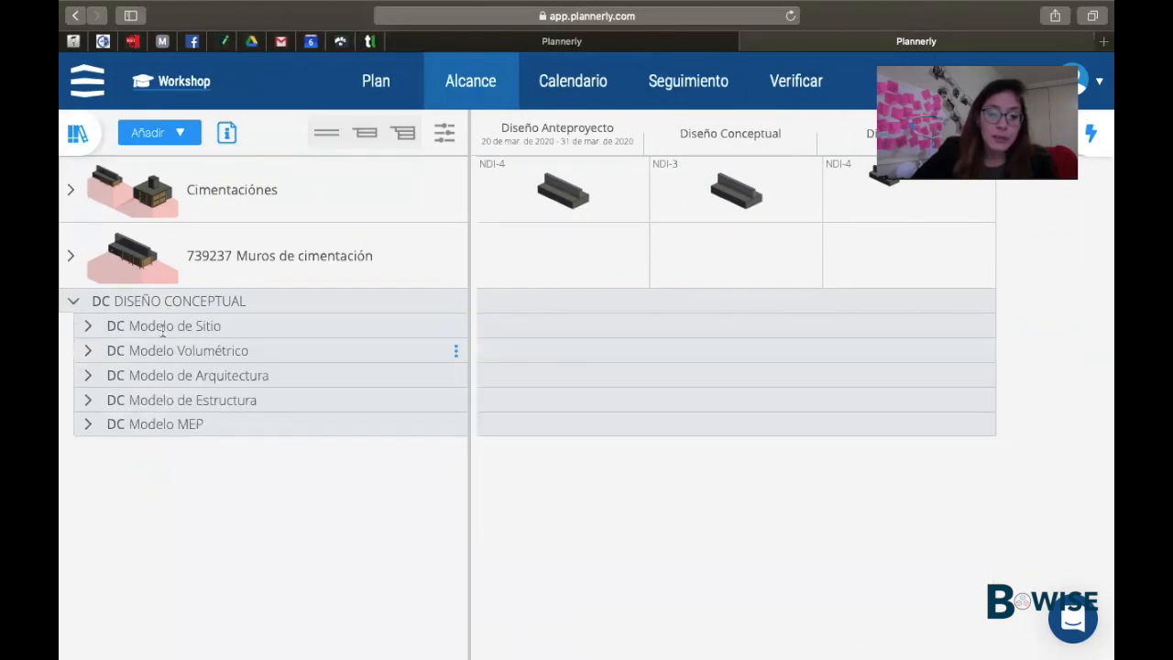
- Create a scope folder titled ARQUITECTURA with code 1234 and type Diseño
left_click(179, 135)
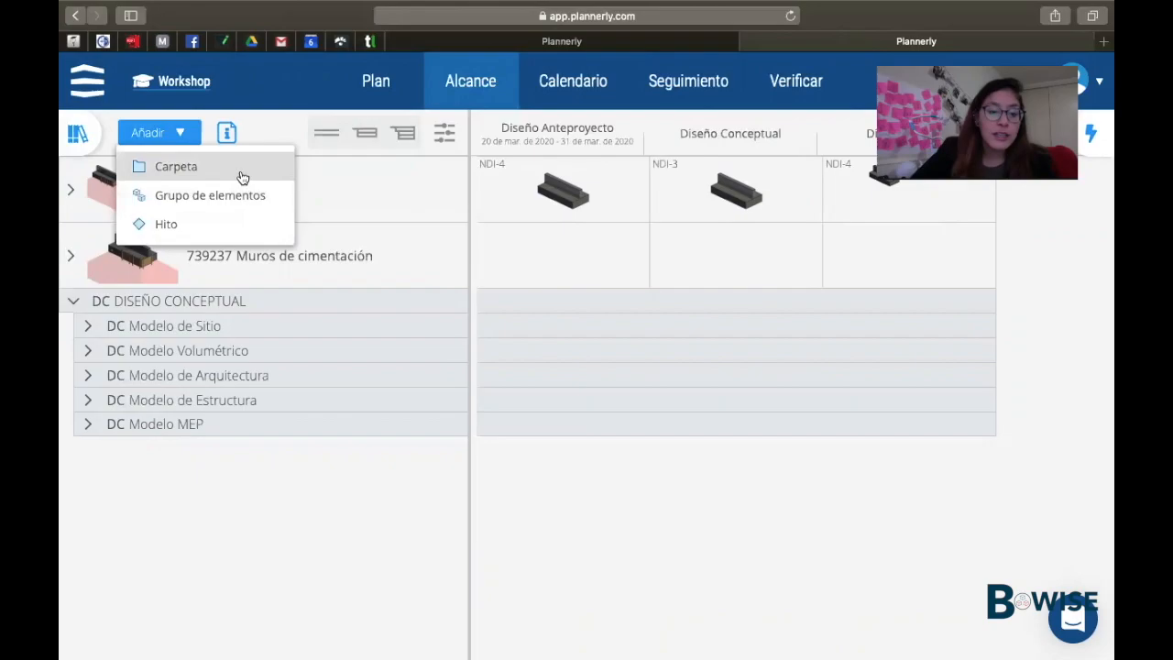
left_click(241, 175)
type("ARQUITECTURA")
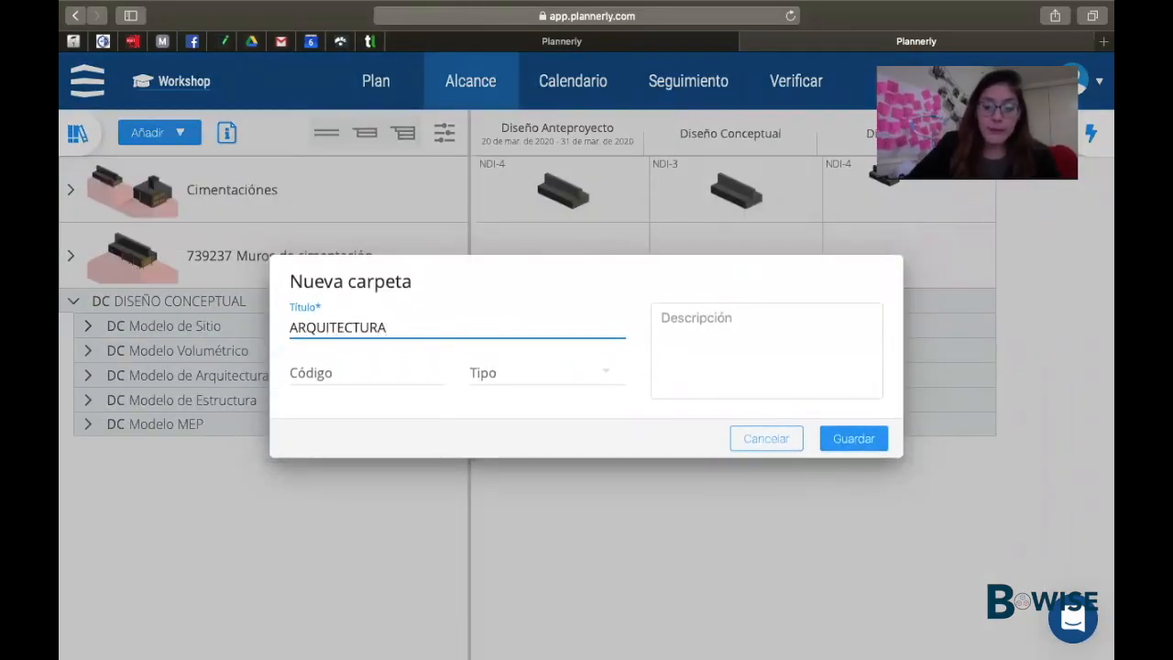
left_click(485, 385)
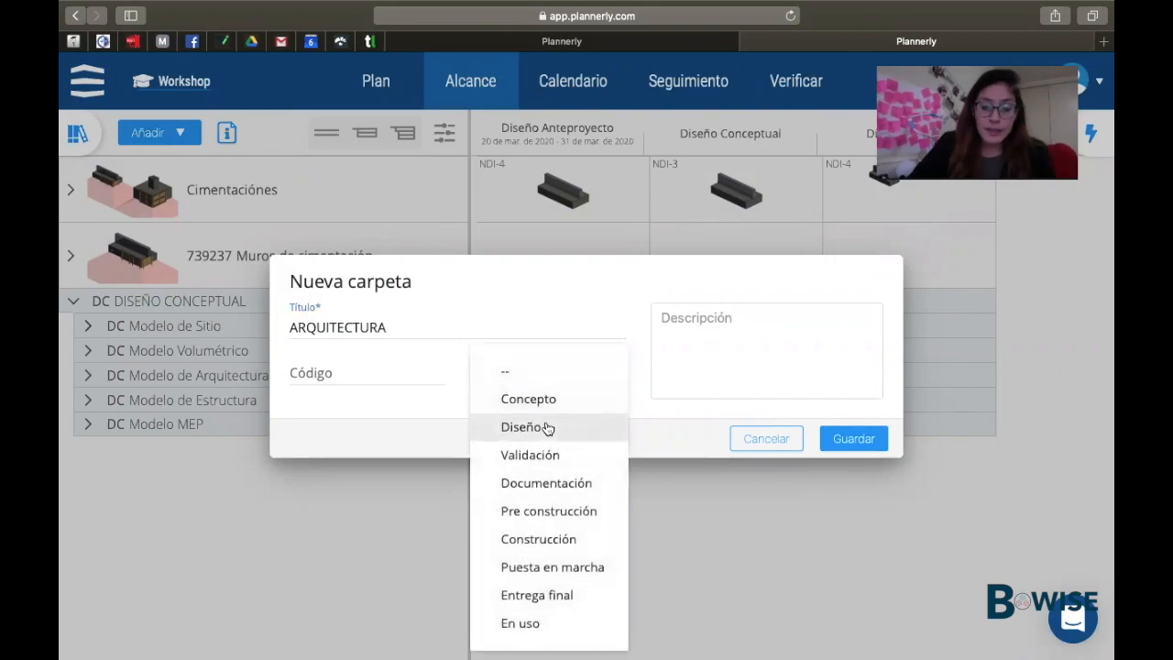
left_click(547, 427)
left_click(371, 375)
type("ajsdaj")
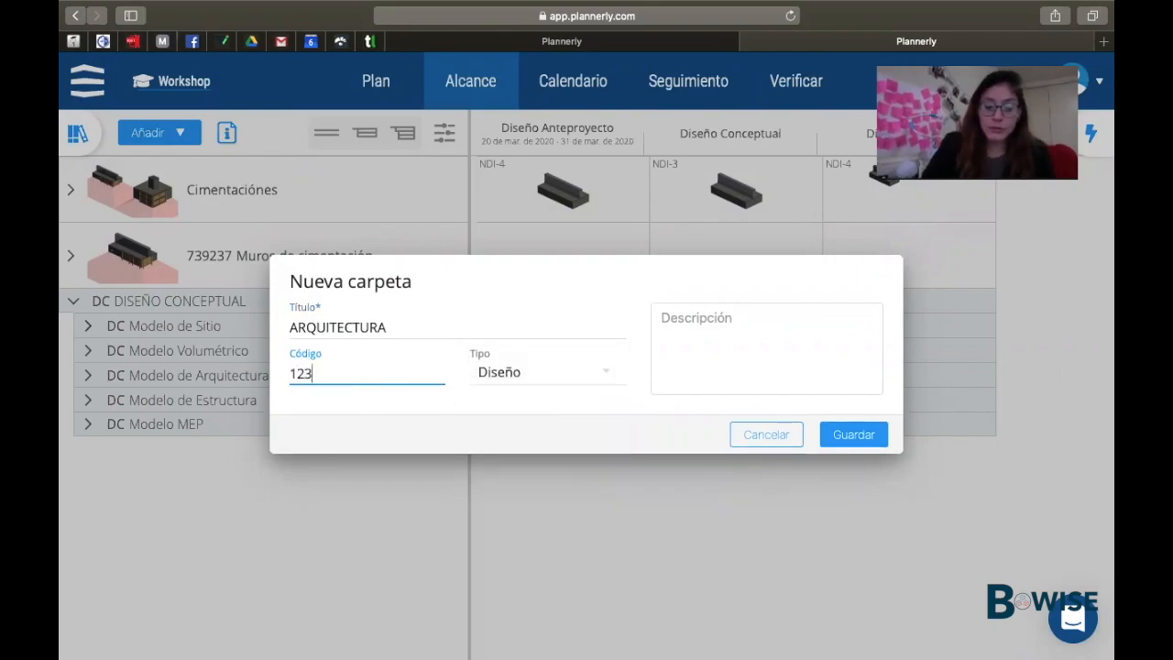
left_click(853, 434)
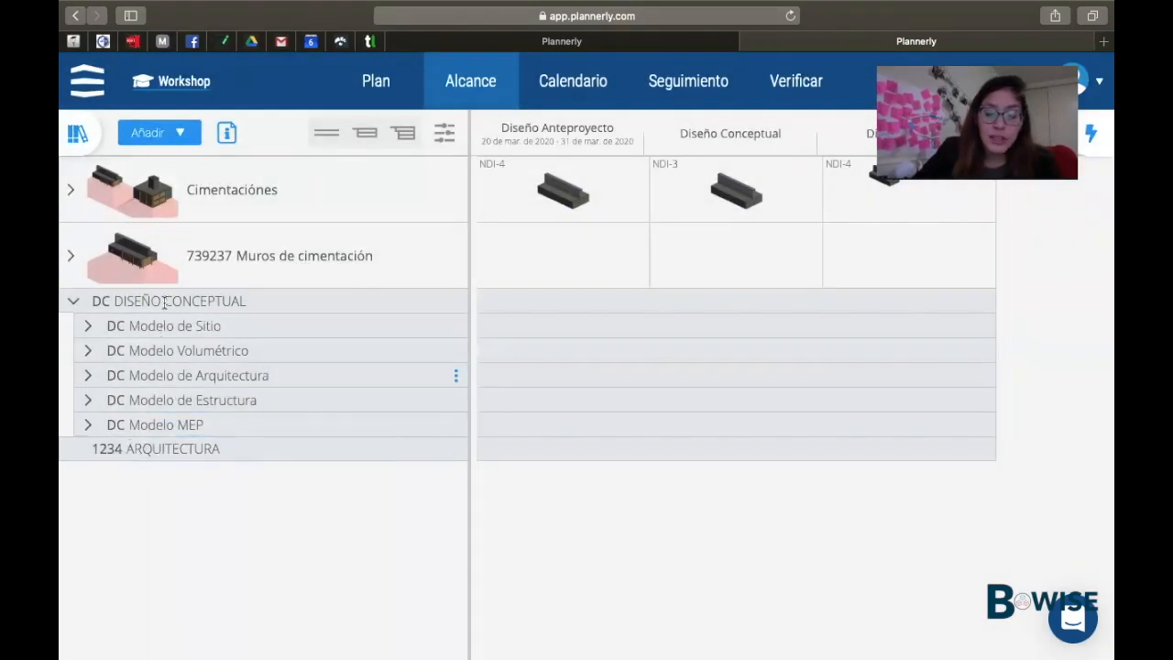
- Move the DC Modelo MEP folder into 1234 ARQUITECTURA and collapse DC DISEÑO CONCEPTUAL
left_click_drag(188, 326, 159, 473)
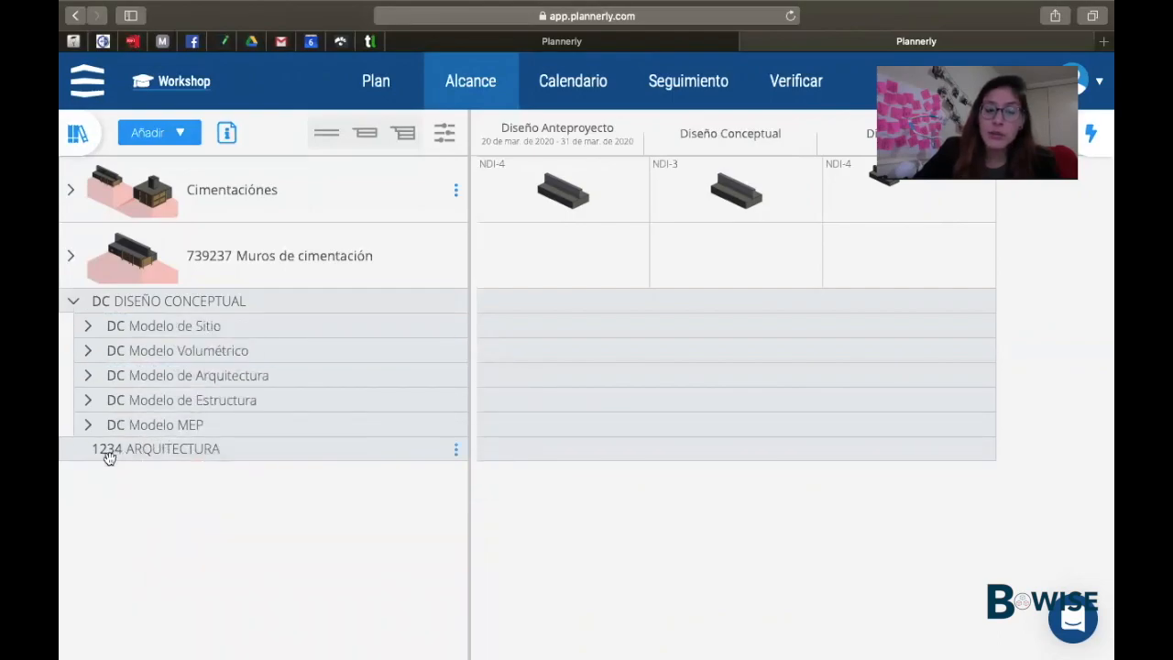
mouse_move(99, 425)
left_mouse_down()
mouse_move(98, 457)
mouse_move(98, 436)
left_mouse_up()
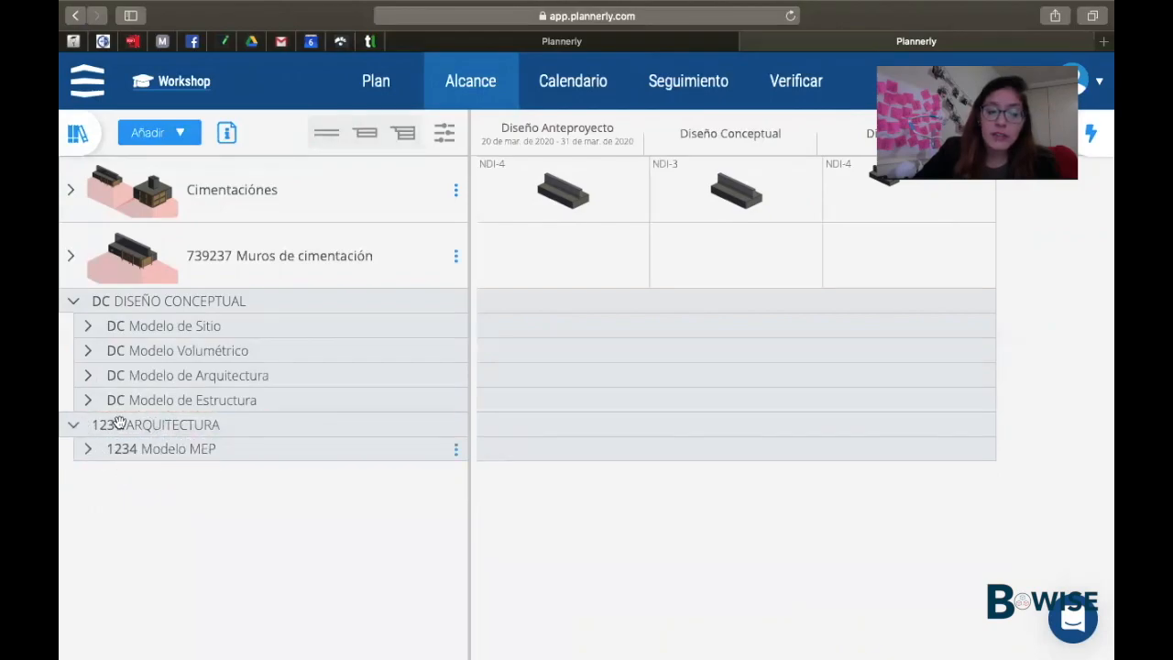
left_click(73, 301)
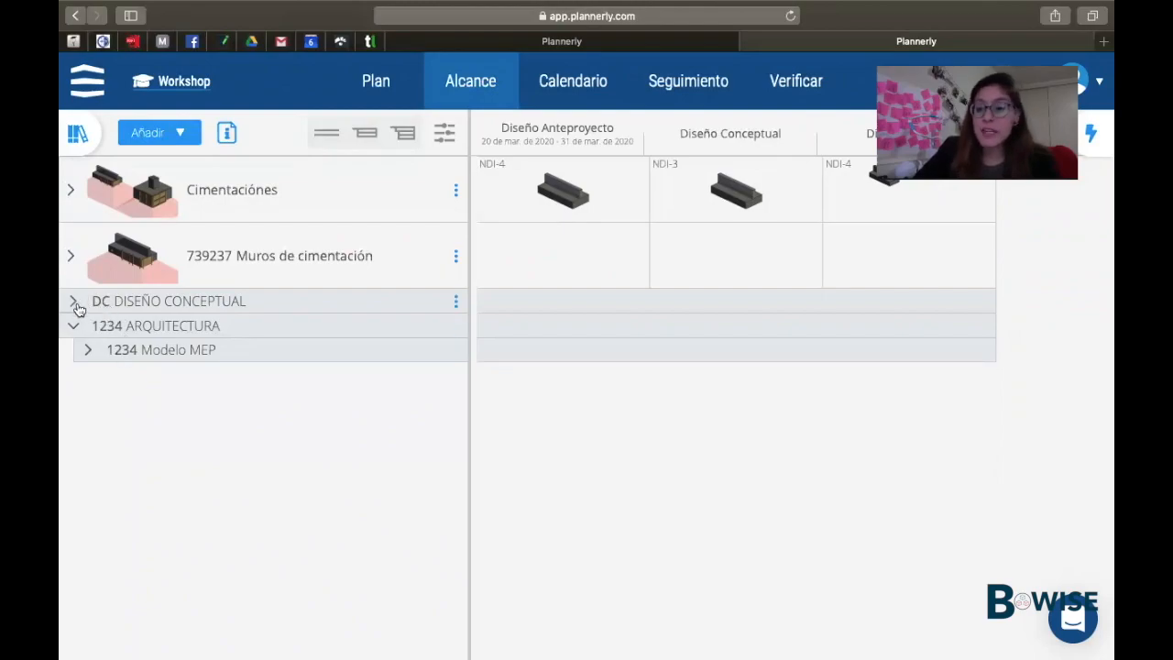
- Expand Modelo MEP within ARQUITECTURA and assign 1234 Proyecto NDI-1, NDI-2 and NDI-3 across the three milestones
left_click(91, 350)
left_click(610, 406)
left_click(791, 411)
left_click(894, 408)
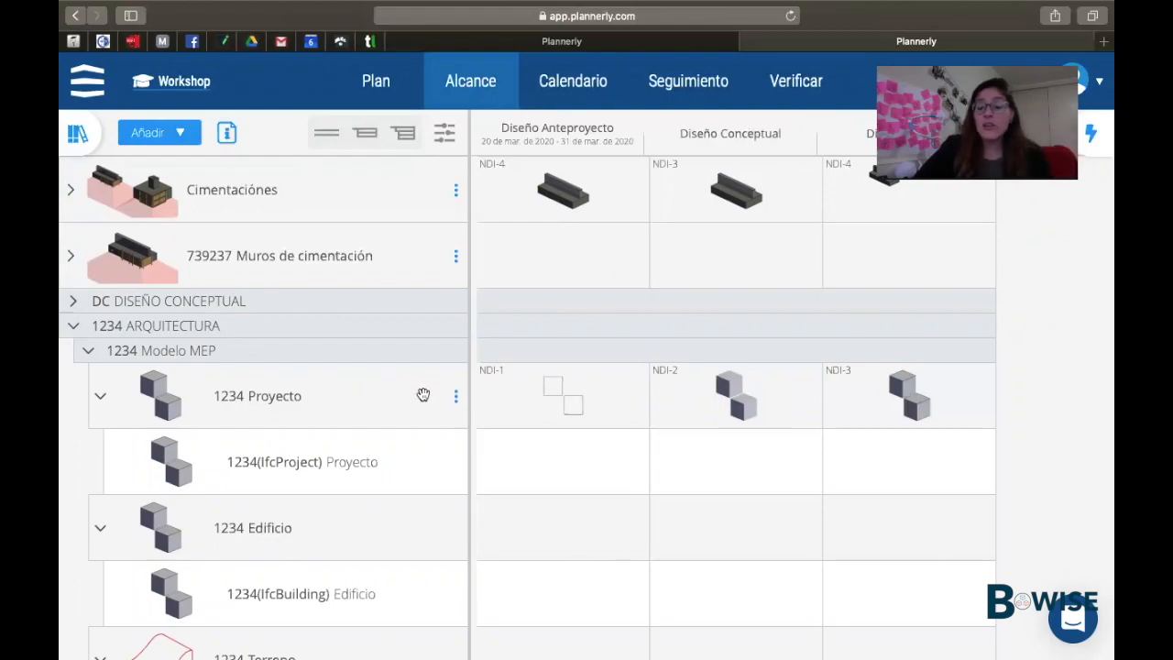
- In DC Modelo de Arquitectura, start a custom element in DC Proyecto titled Ventana with code 12345
left_click(456, 400)
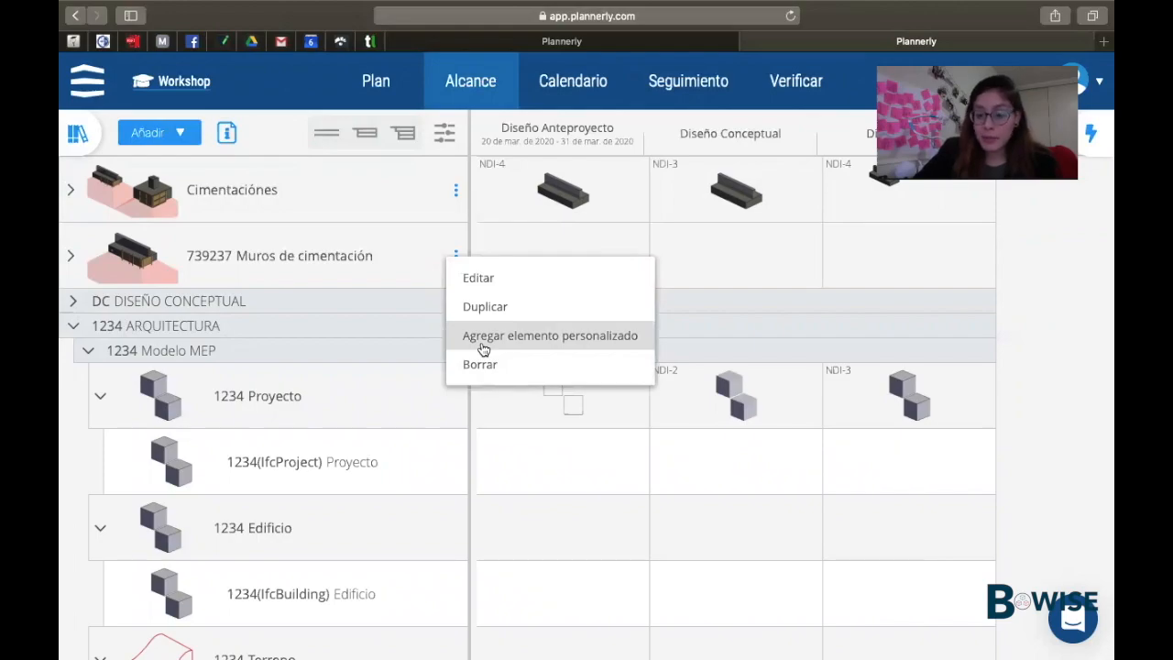
left_click(82, 348)
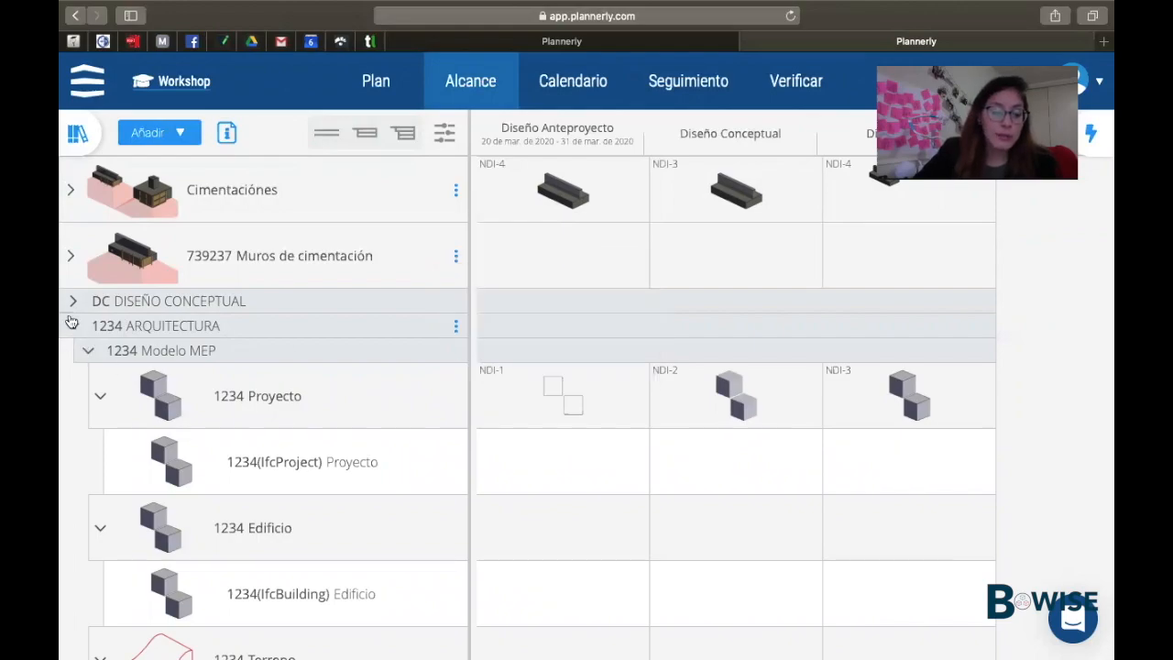
left_click(73, 301)
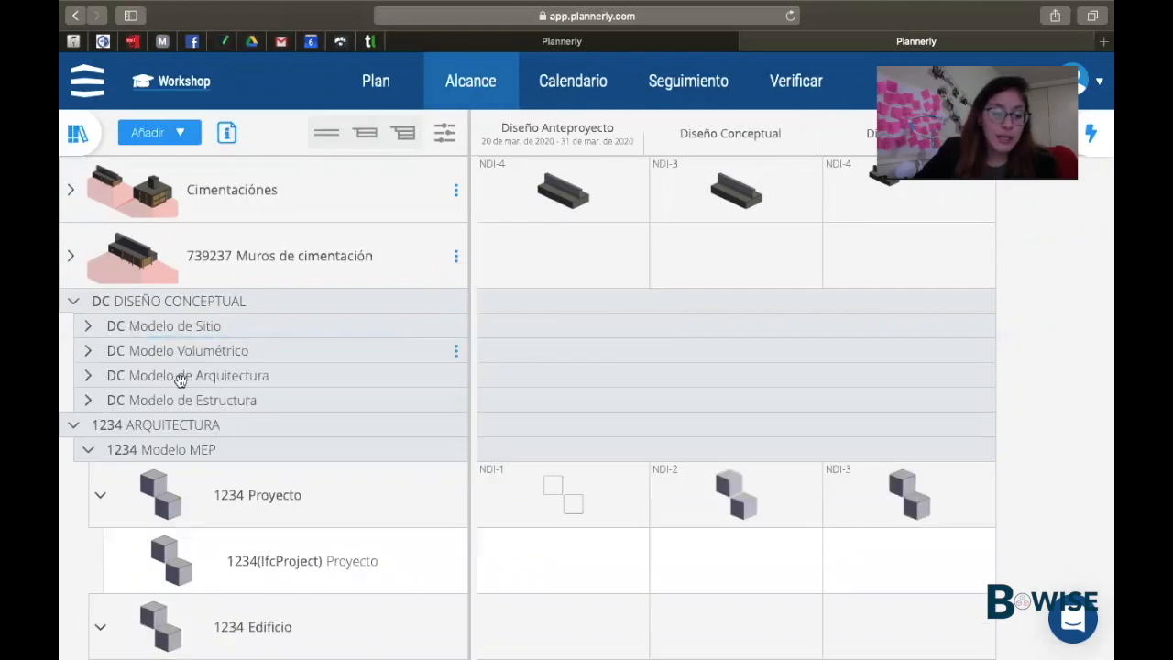
left_click(88, 376)
scroll(374, 420, "down", 4)
scroll(435, 325, "up", 2)
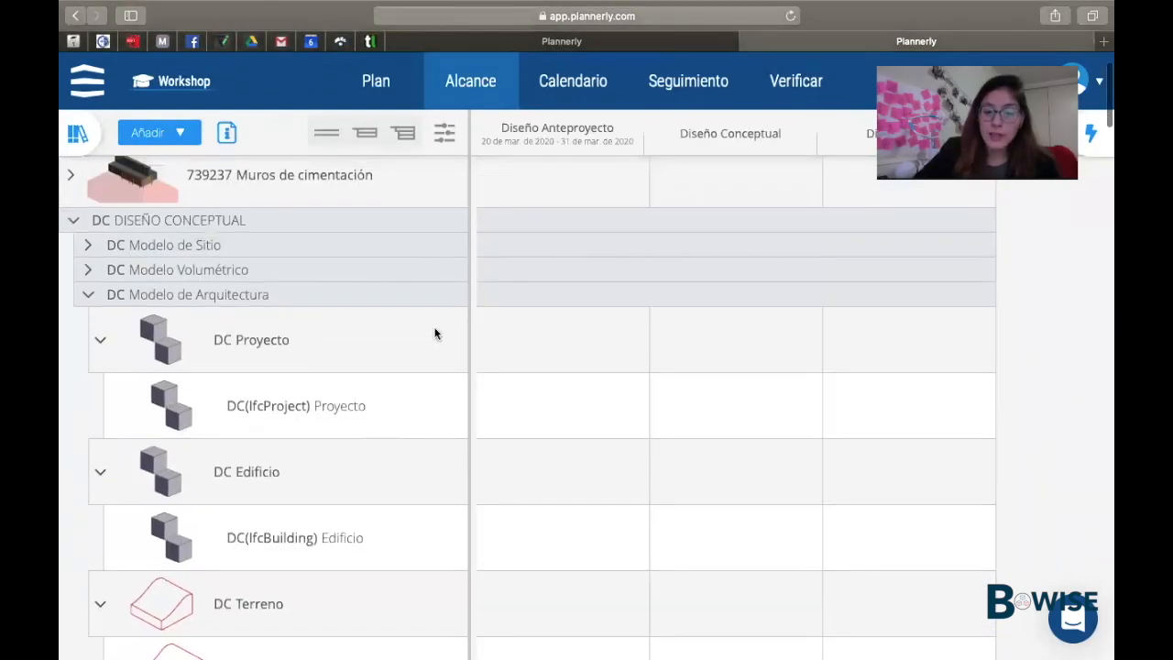
left_click(458, 341)
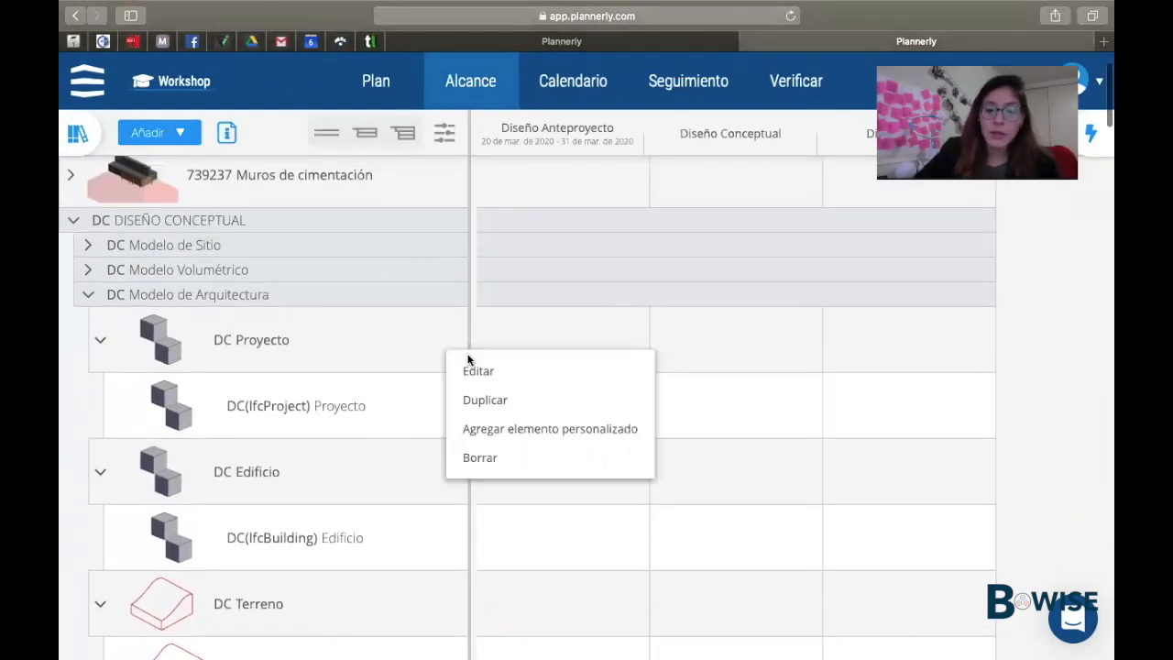
left_click(492, 429)
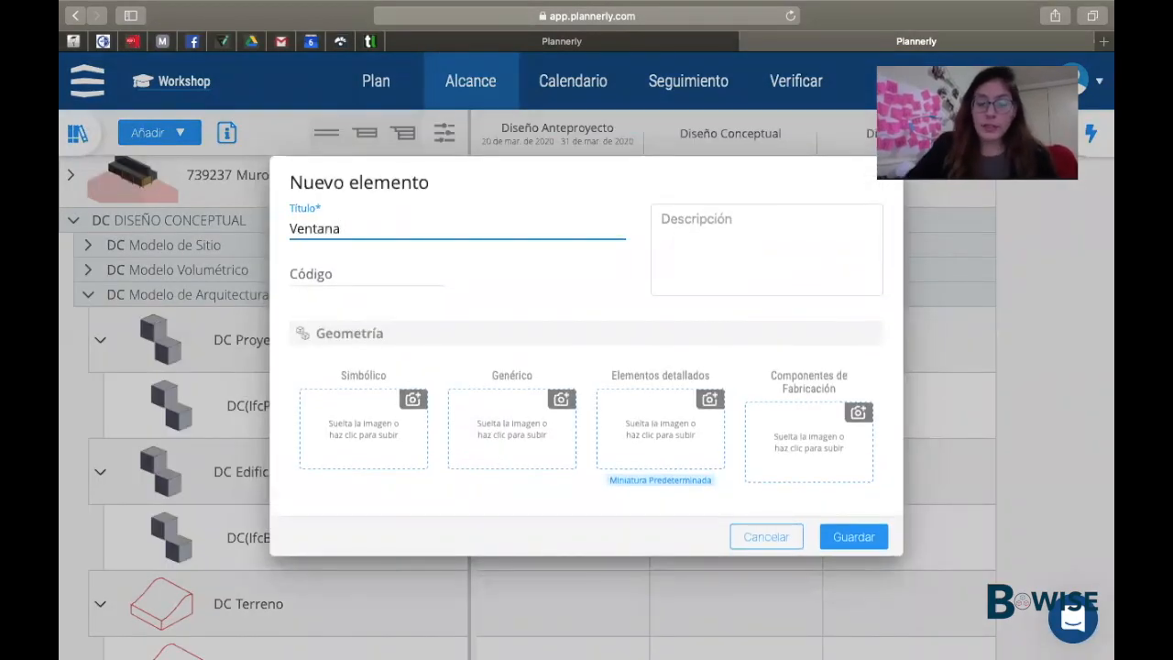
left_click(333, 275)
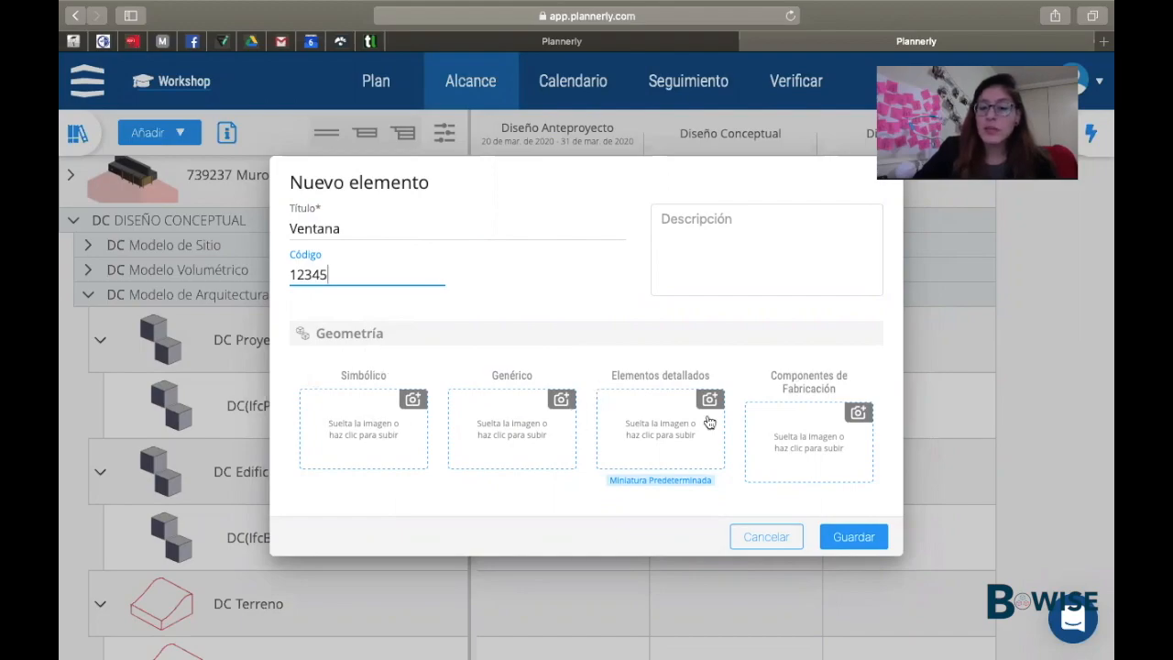
- Upload Unknown-3 from Descargas as Ventana's Simbólico geometry image, crop it and remove its background, and save the element
left_click(354, 436)
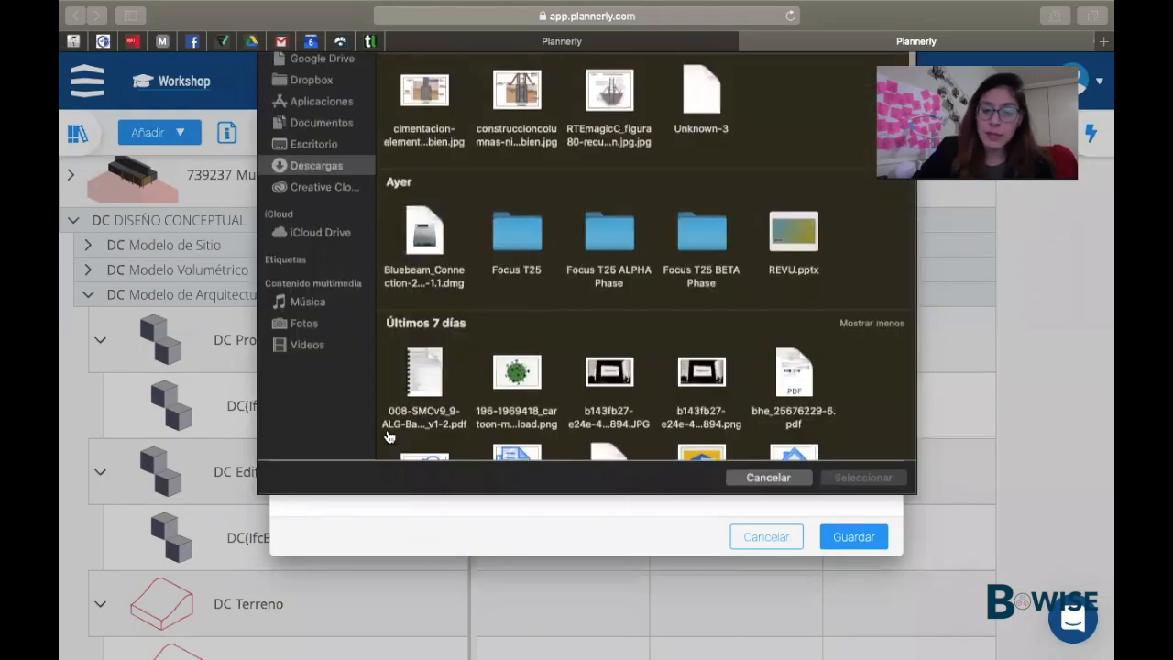
left_click(695, 168)
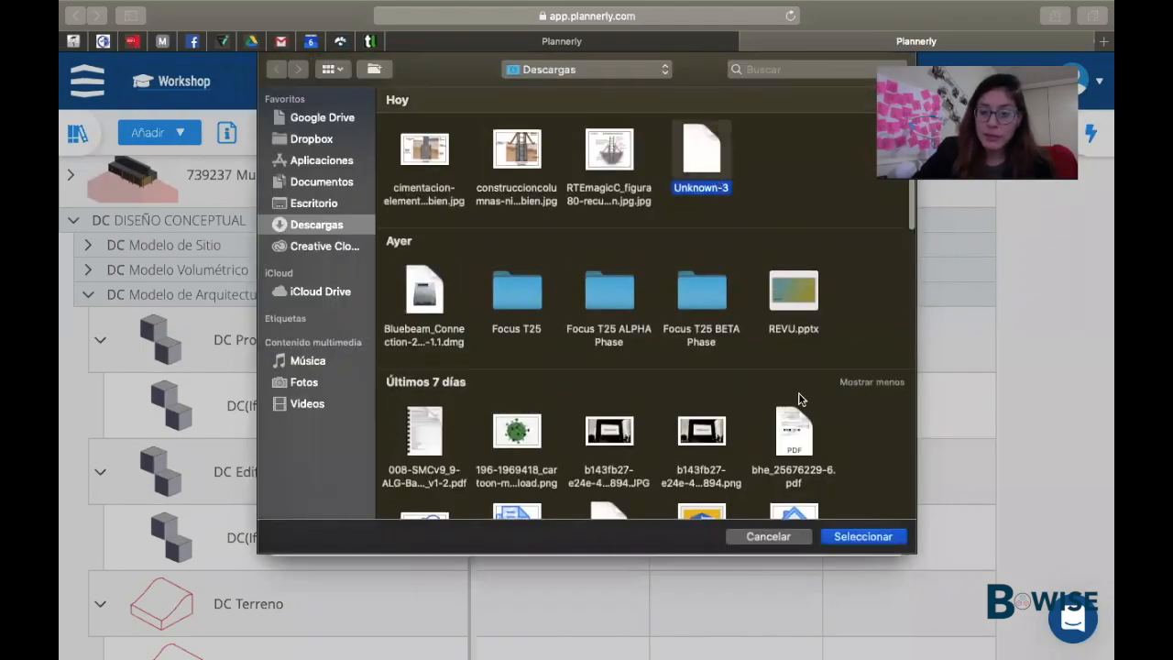
left_click(839, 534)
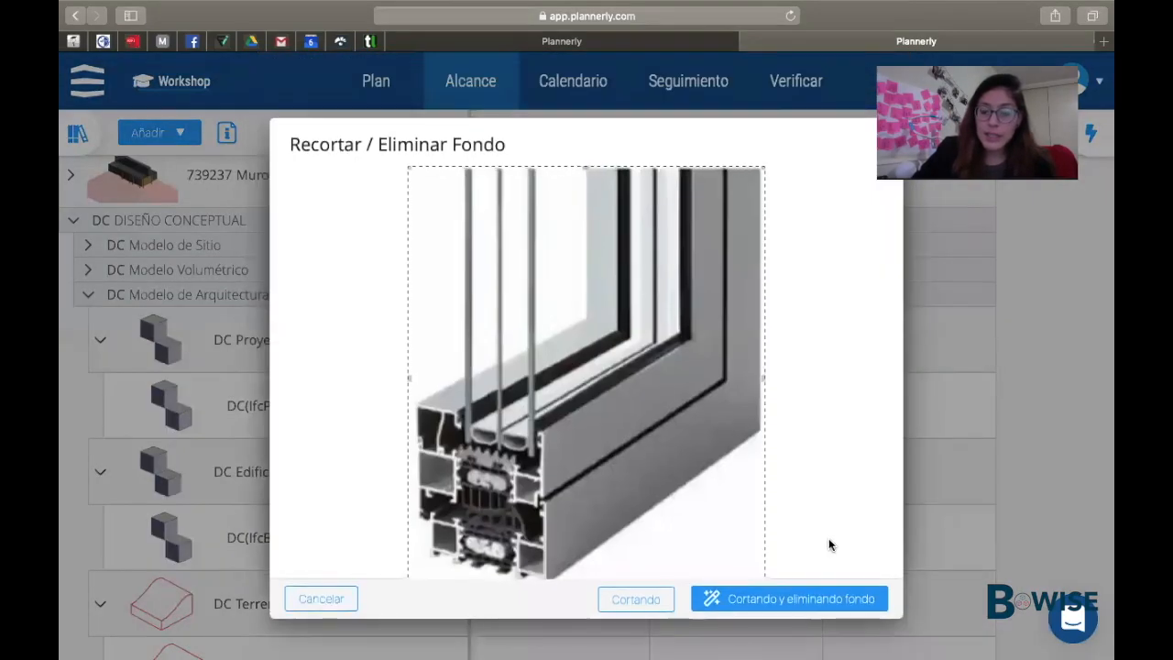
left_click(804, 605)
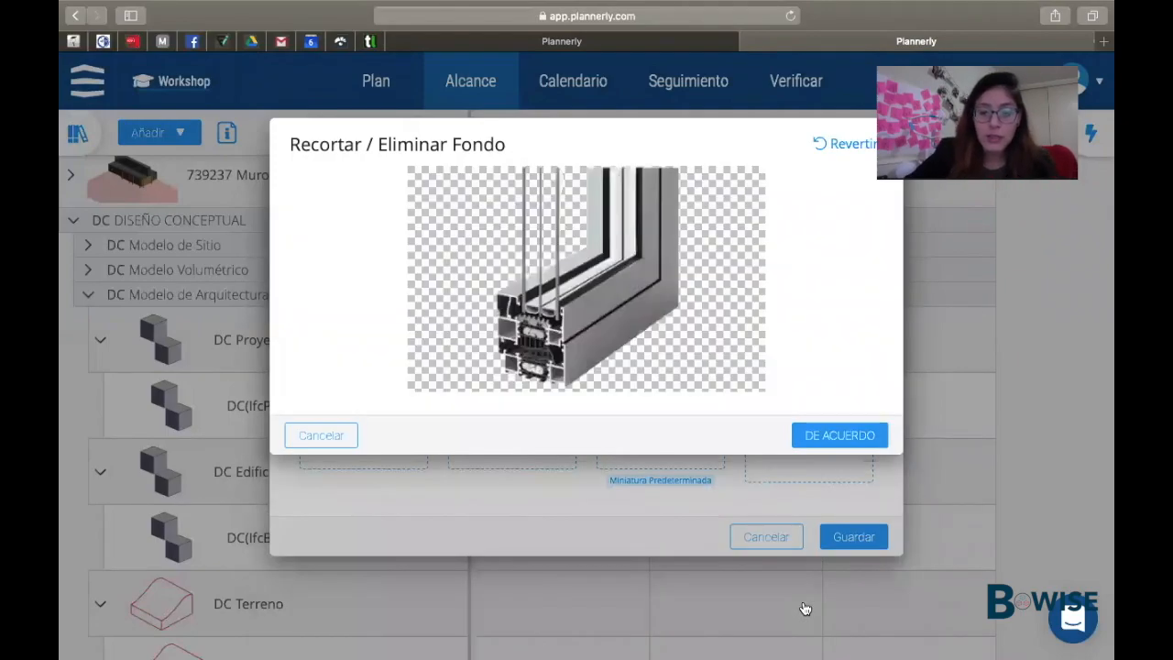
left_click(812, 442)
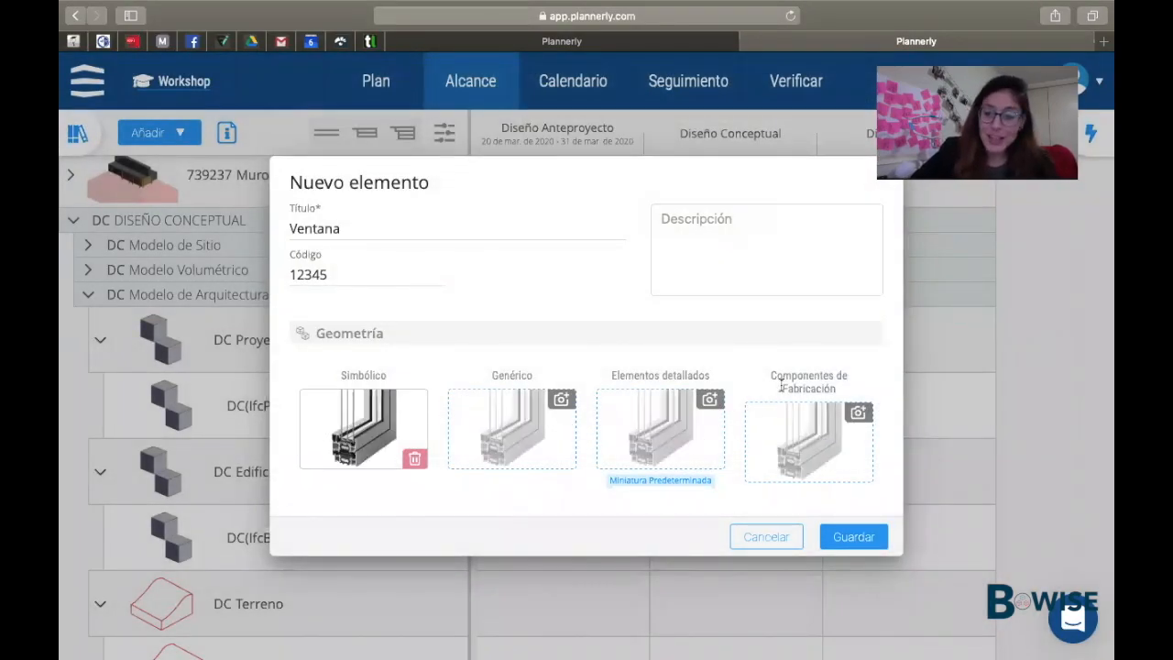
left_click(851, 538)
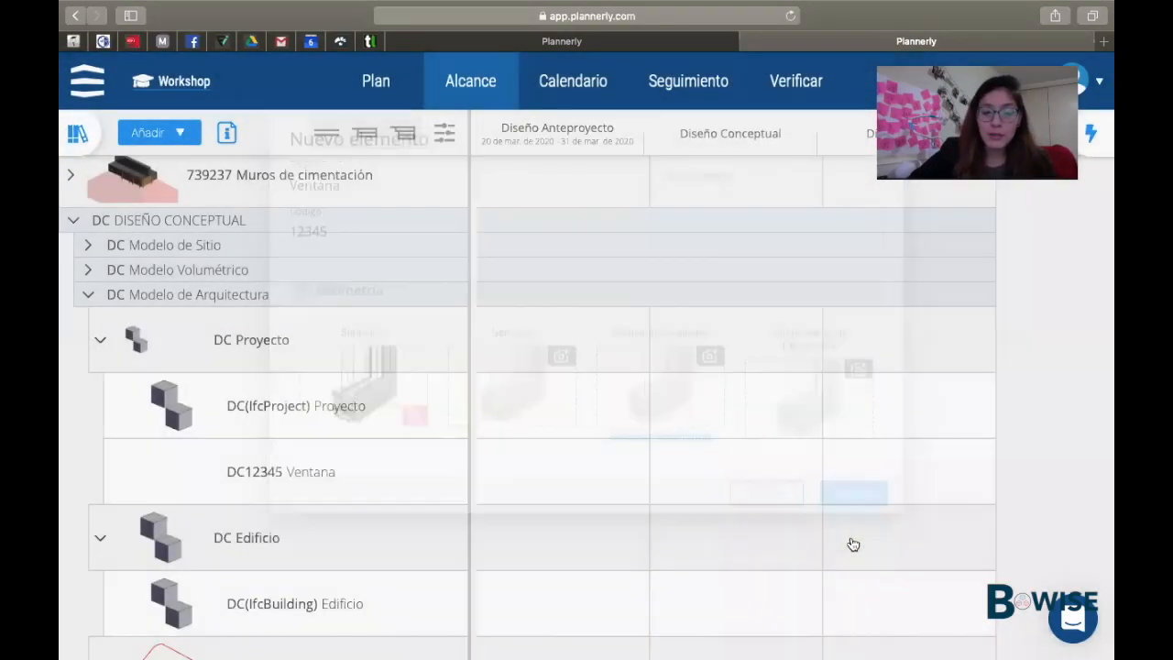
- Add Ventana to all three milestones, with DC Proyecto at NDI-3 in Diseño Anteproyecto, NDI-2 in Diseño Conceptual and NDI-3 in the third
scroll(306, 450, "down", 10)
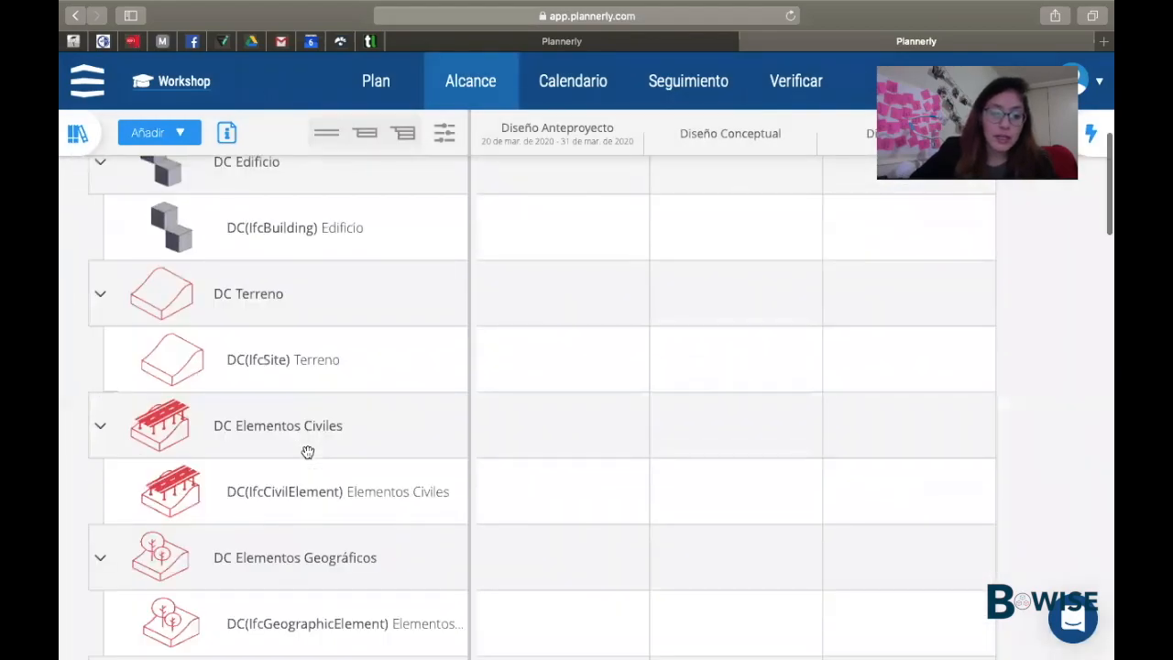
scroll(308, 452, "down", 15)
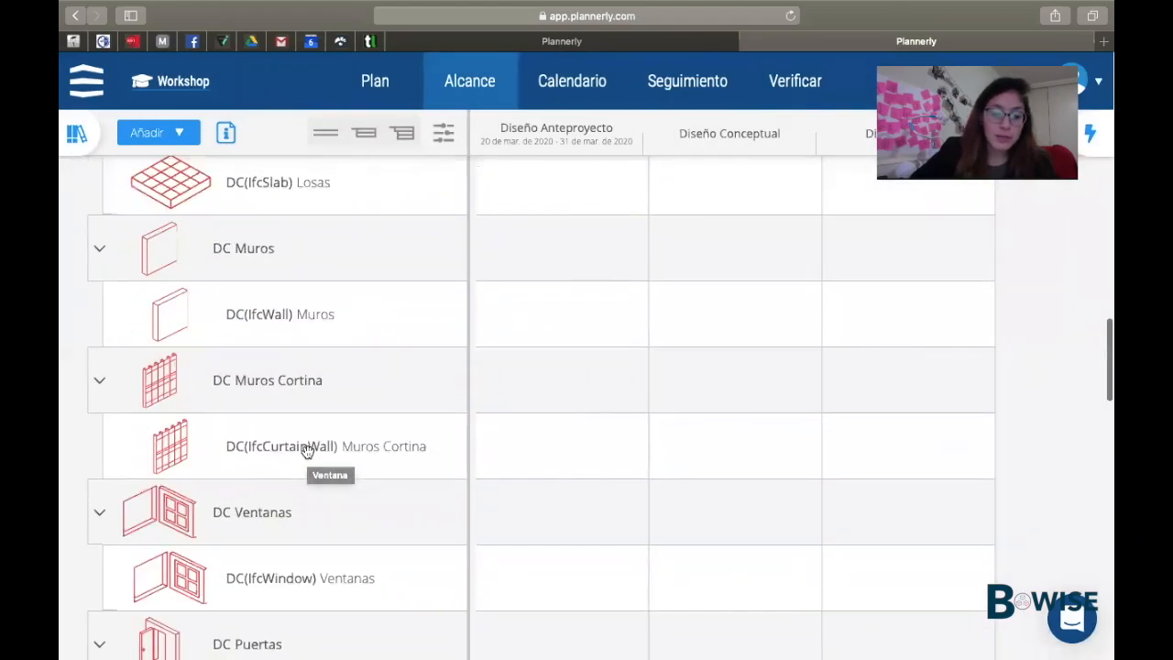
scroll(308, 452, "up", 12)
scroll(308, 452, "up", 15)
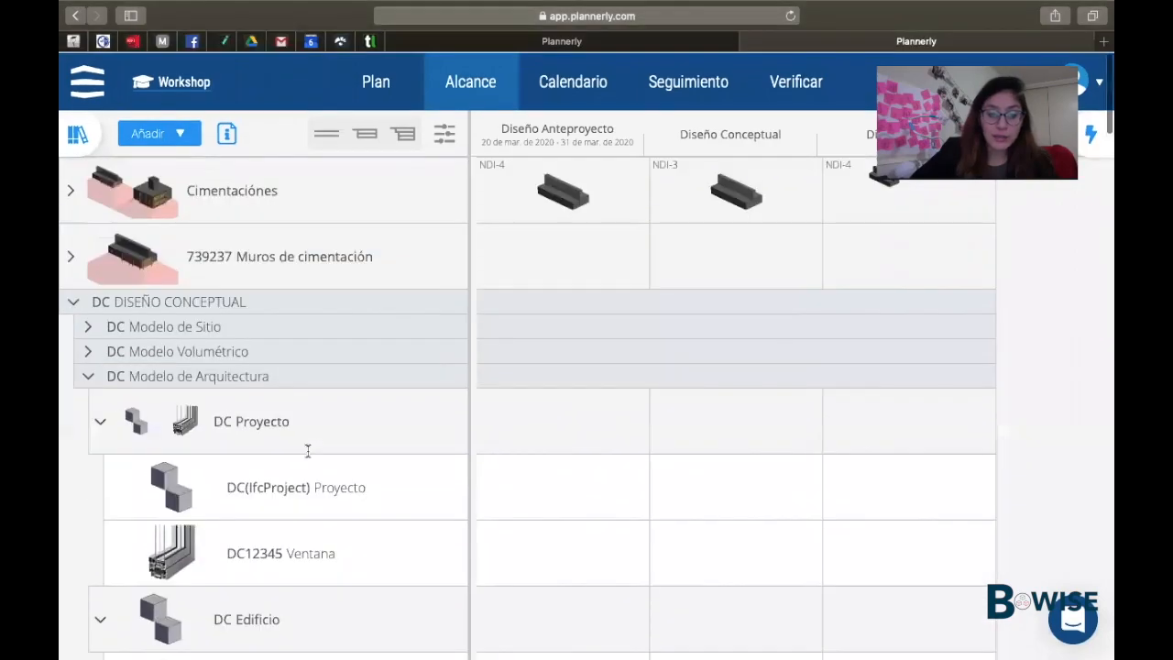
scroll(311, 467, "down", 2)
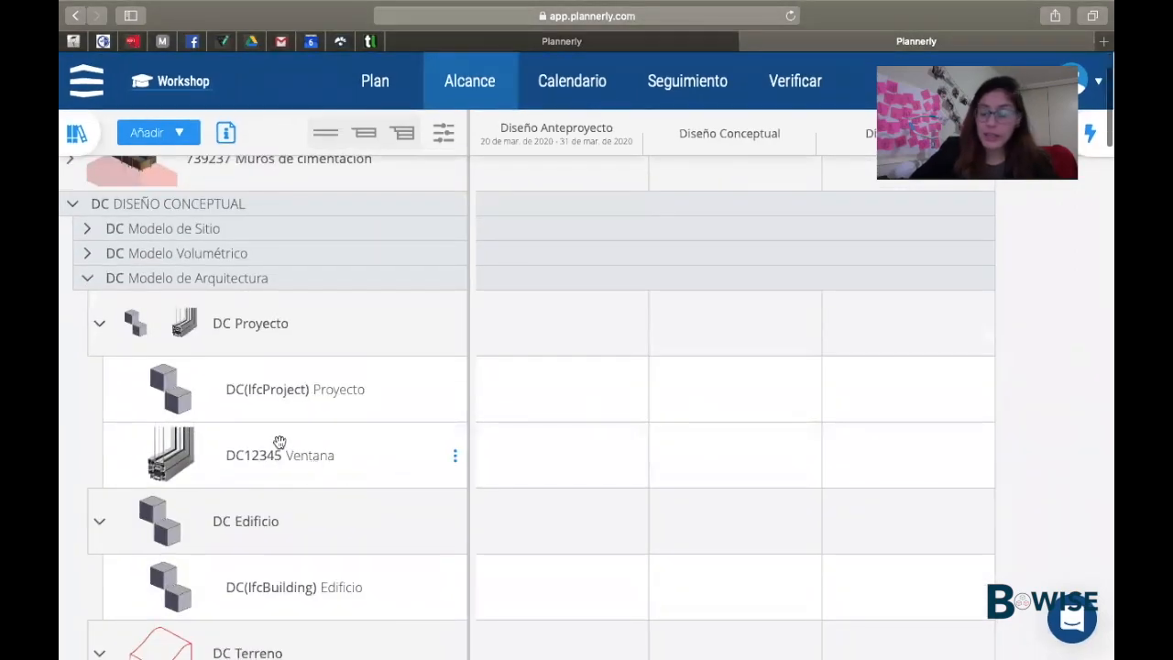
left_click(559, 462)
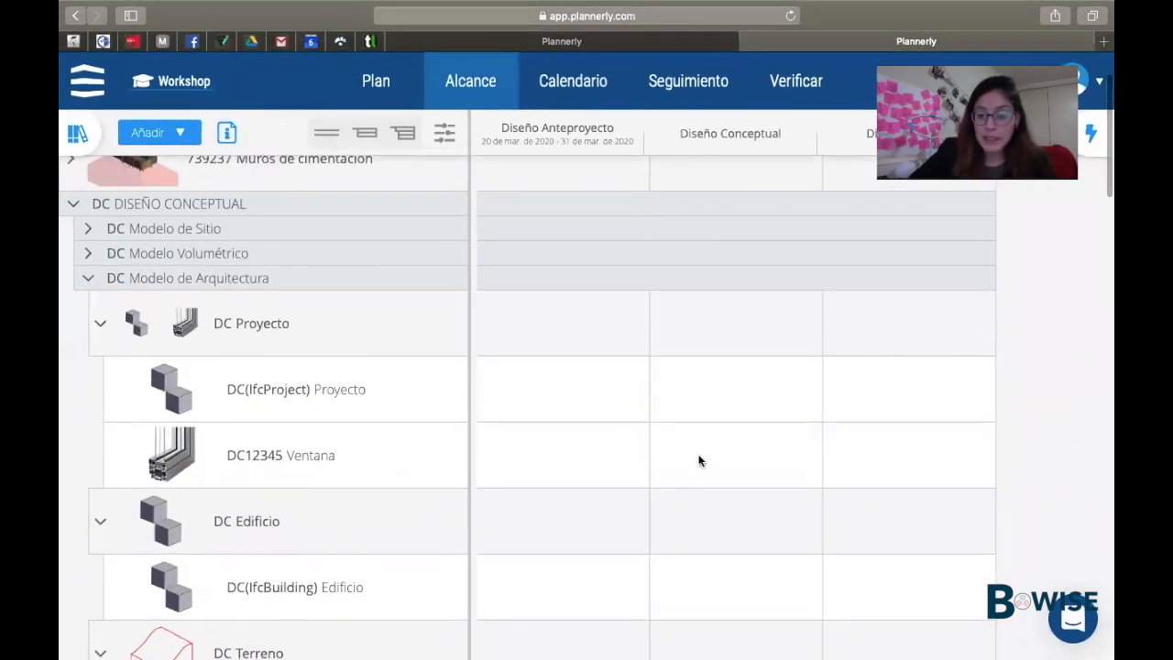
left_click(896, 465)
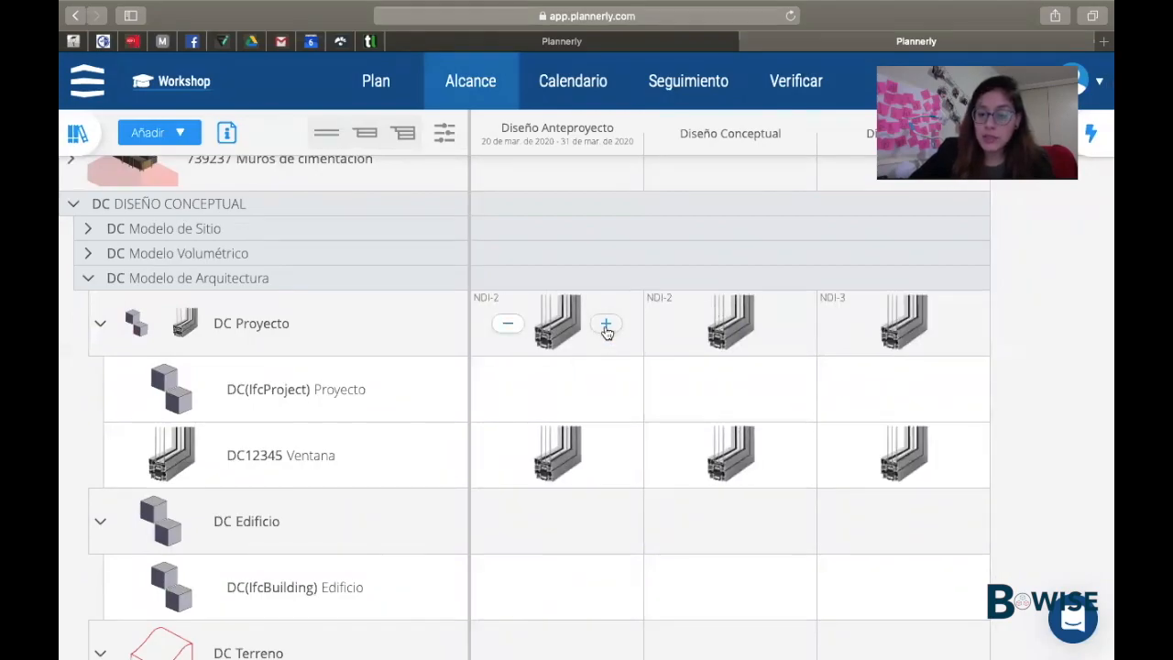
left_click(607, 326)
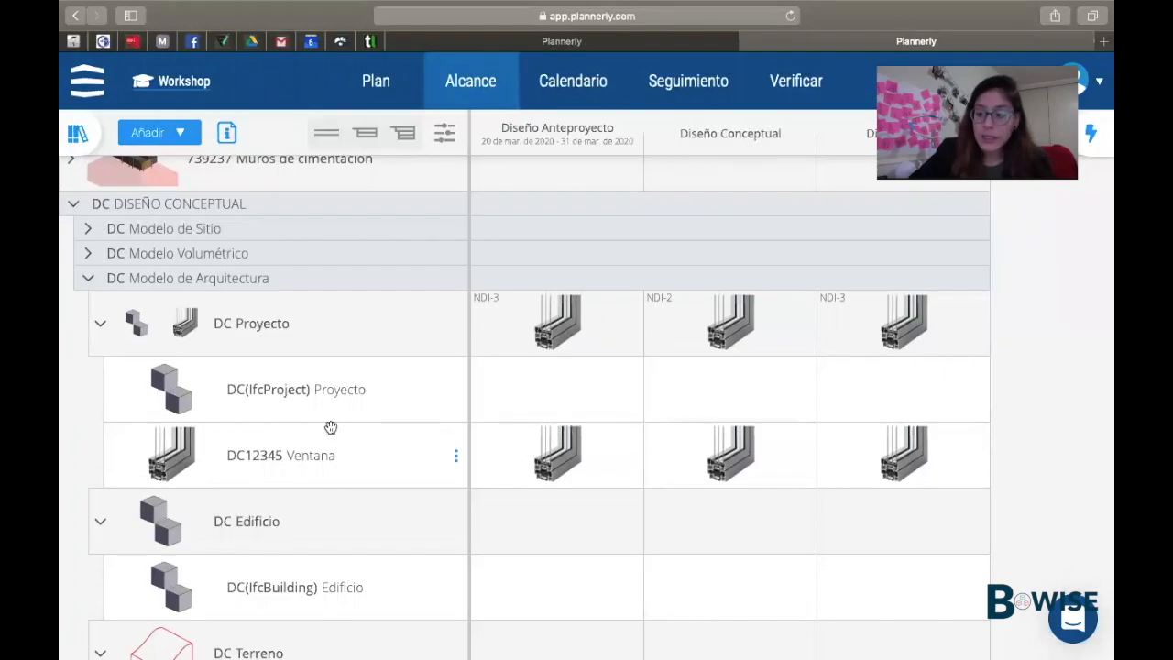
- Check the Gestión de Plantillas slide in PowerPoint, return to Plannerly and collapse the DC DISEÑO CONCEPTUAL and 1234 ARQUITECTURA folders
key("ctrl+Right")
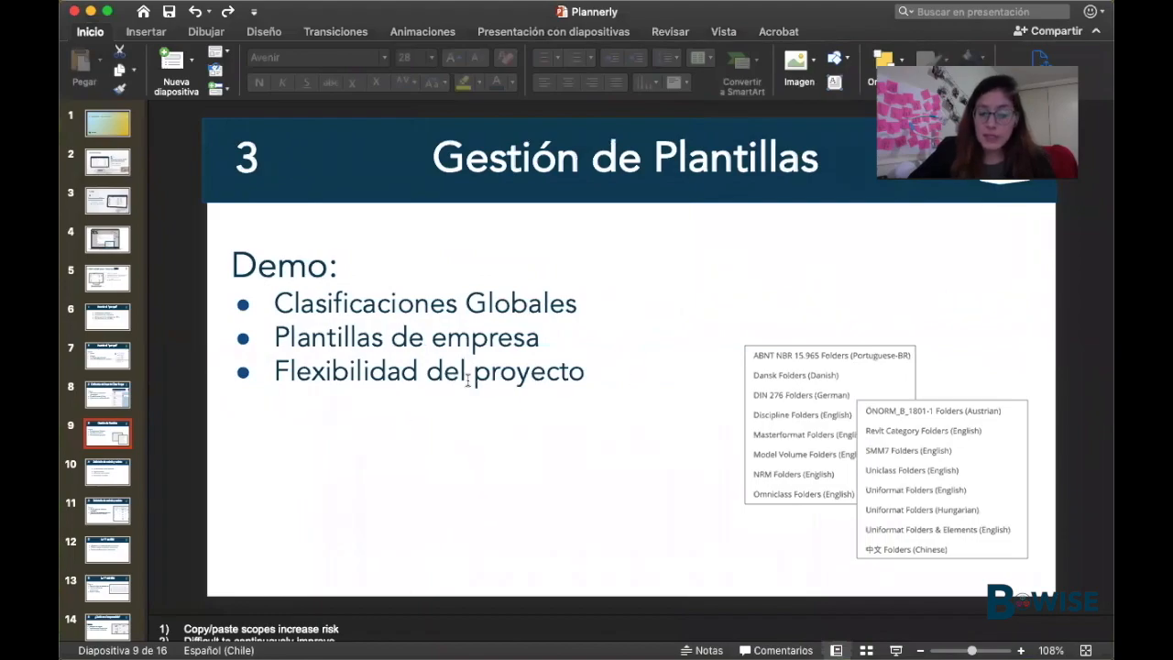
key("ctrl+Left")
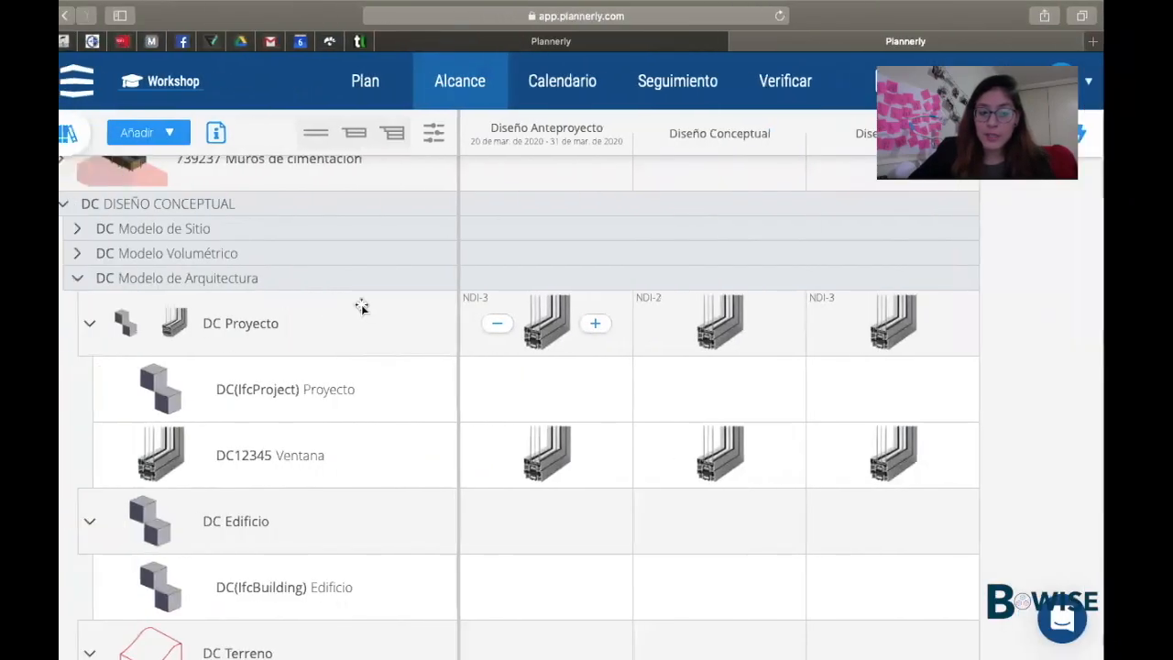
left_click(73, 204)
scroll(155, 295, "up", 3)
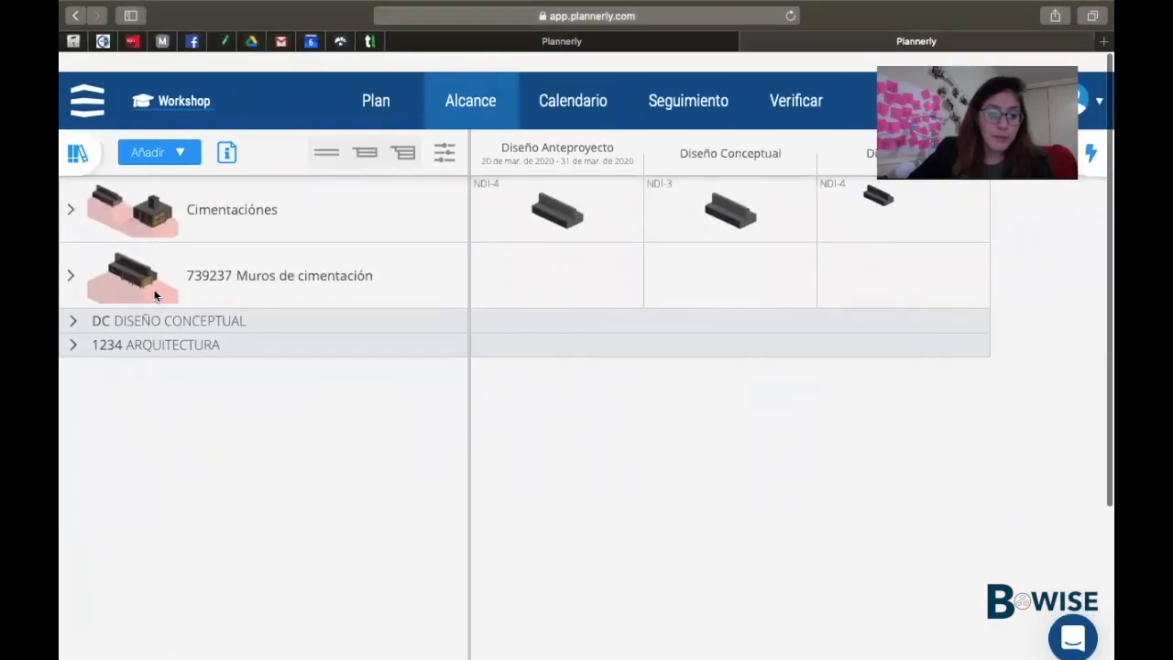
- In the other Plannerly browser tab, refresh the Workshop project's Alcance and return to the projects overview
left_click(562, 40)
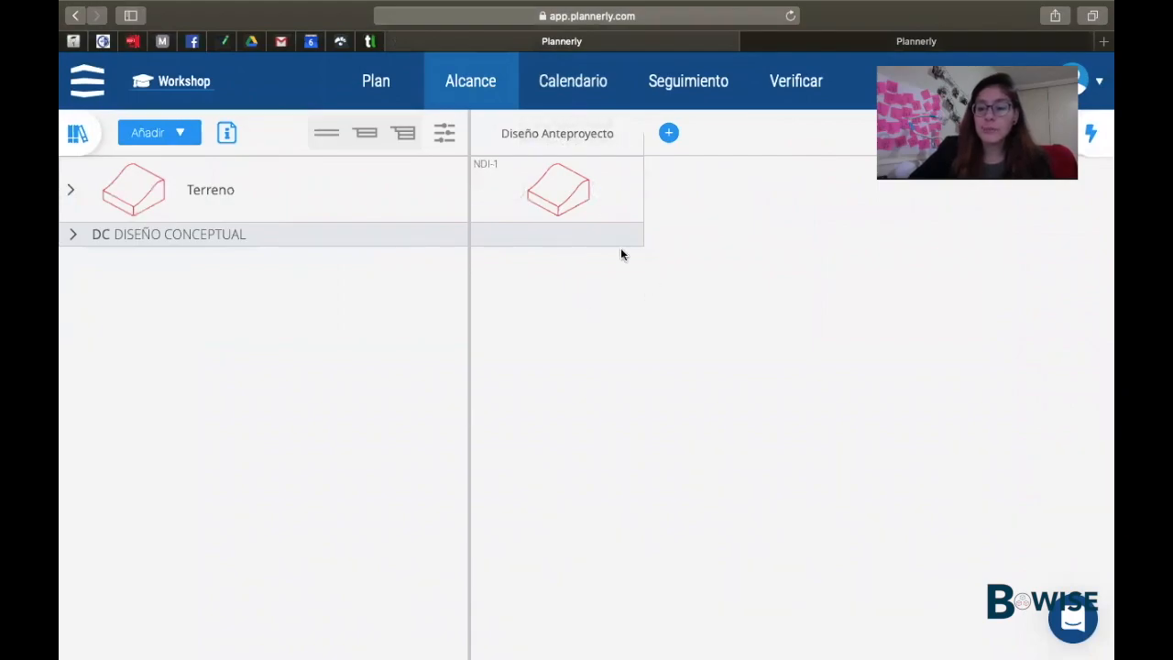
left_click(482, 88)
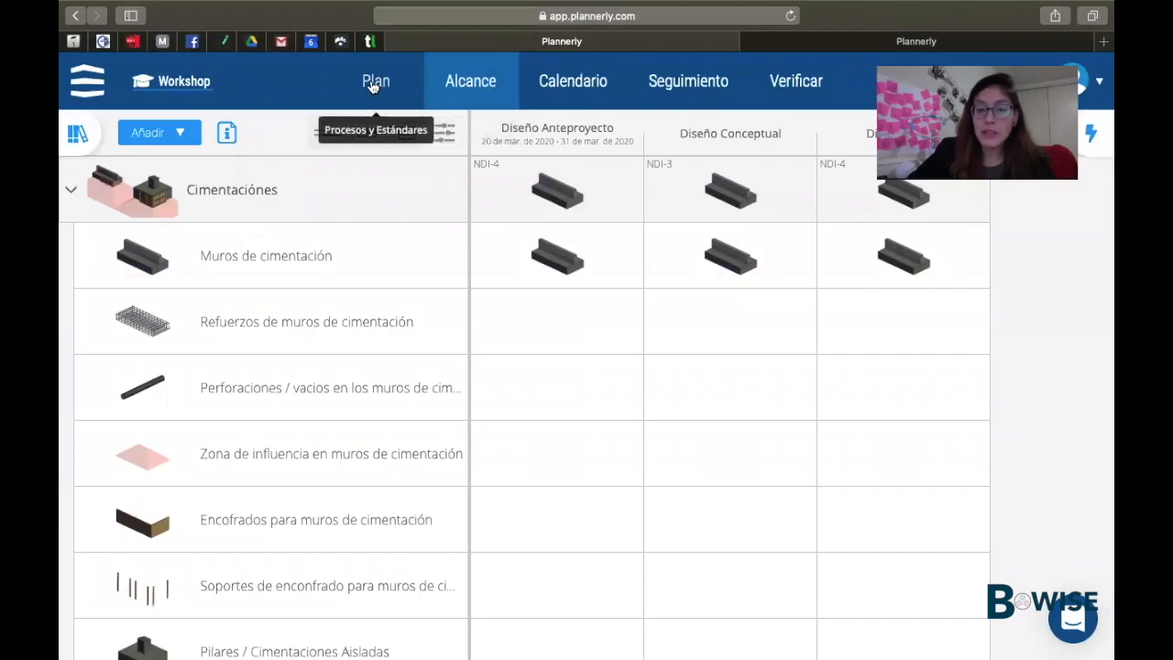
left_click(87, 80)
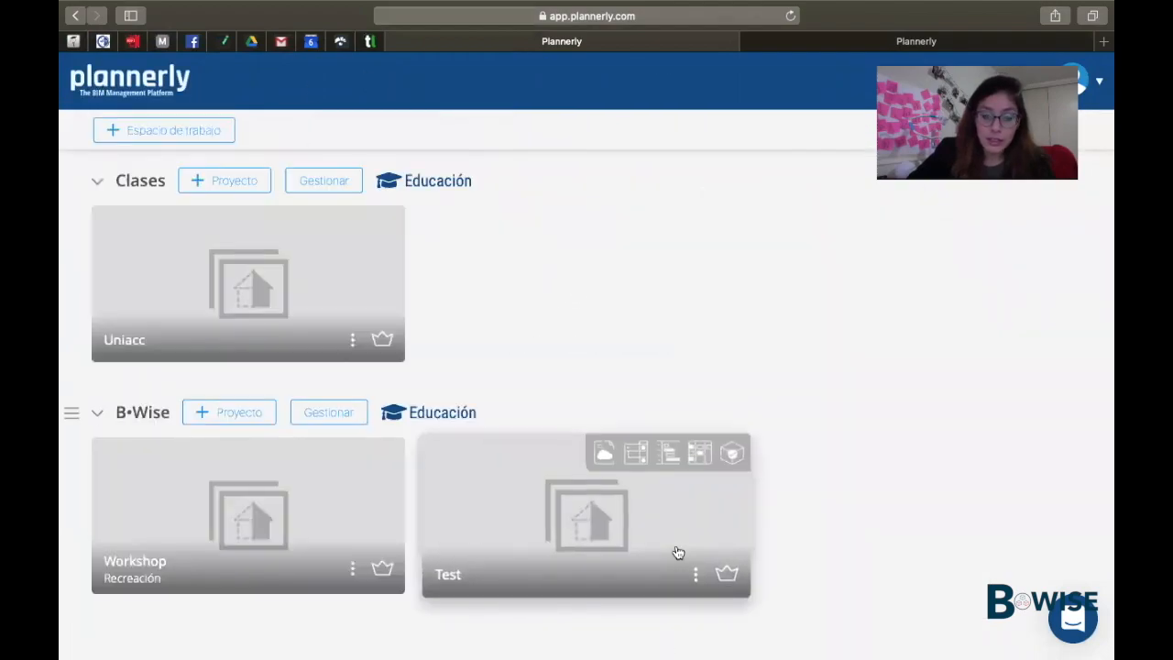
- Open the Workshop project, look over its work teams and open its Alcance
left_click(251, 509)
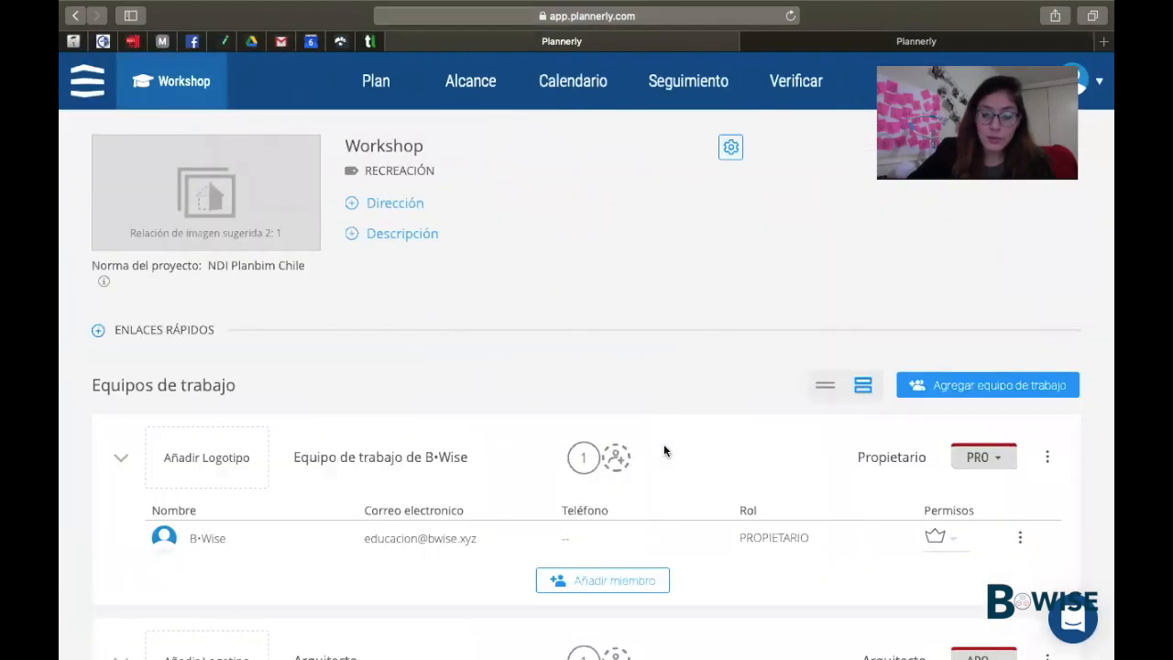
scroll(663, 444, "down", 5)
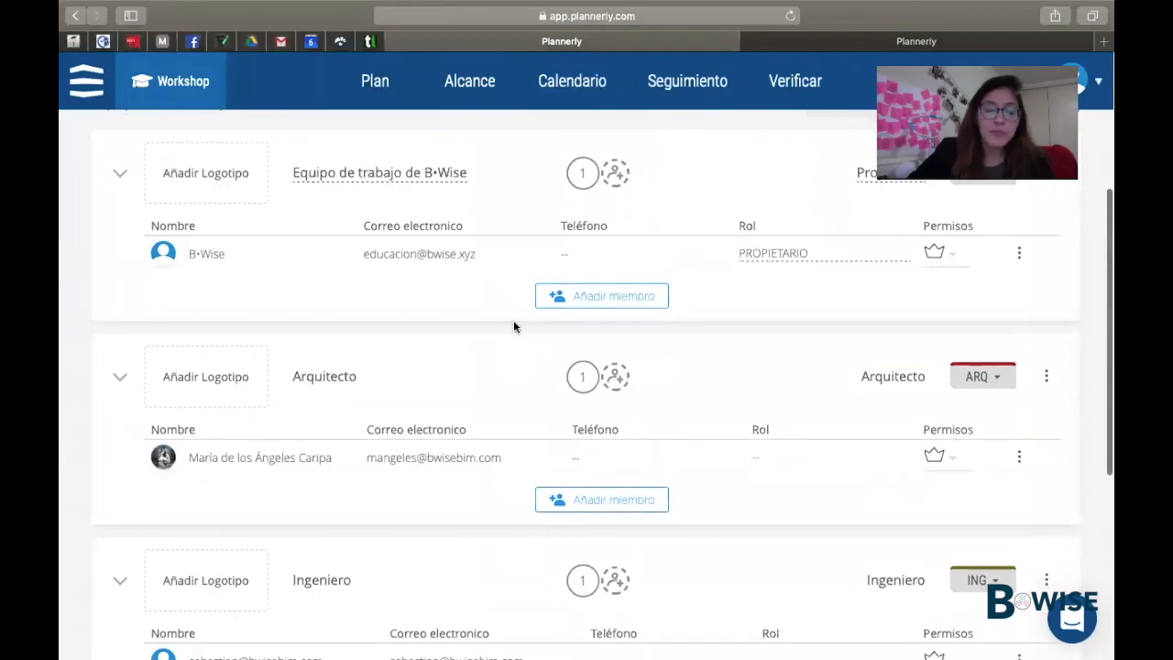
scroll(513, 327, "up", 5)
left_click(469, 85)
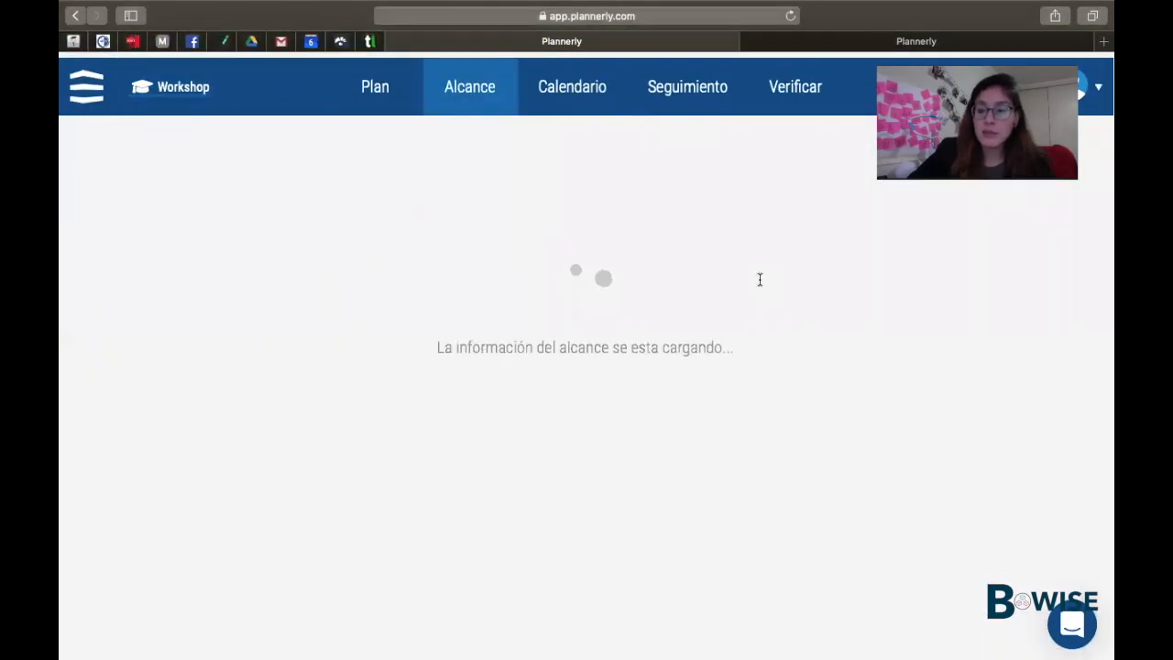
scroll(400, 381, "up", 1)
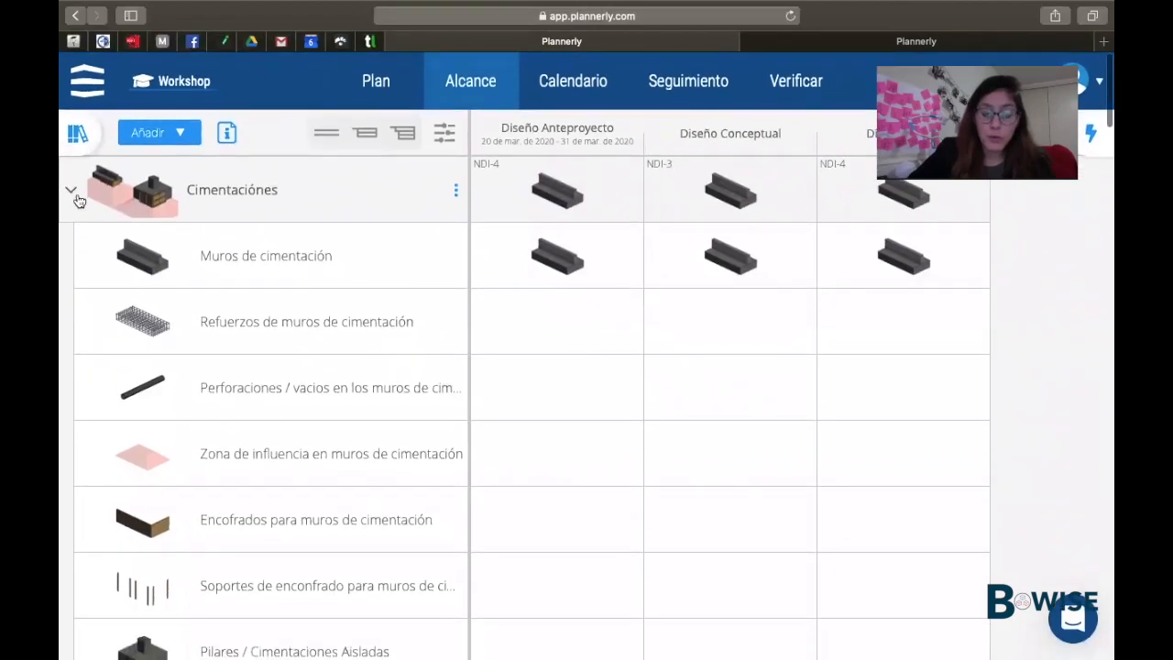
- Collapse the Cimentaciónes and 739237 Muros de cimentación groups and the DC DISEÑO CONCEPTUAL and 1234 ARQUITECTURA folders
left_click(72, 192)
left_click(72, 255)
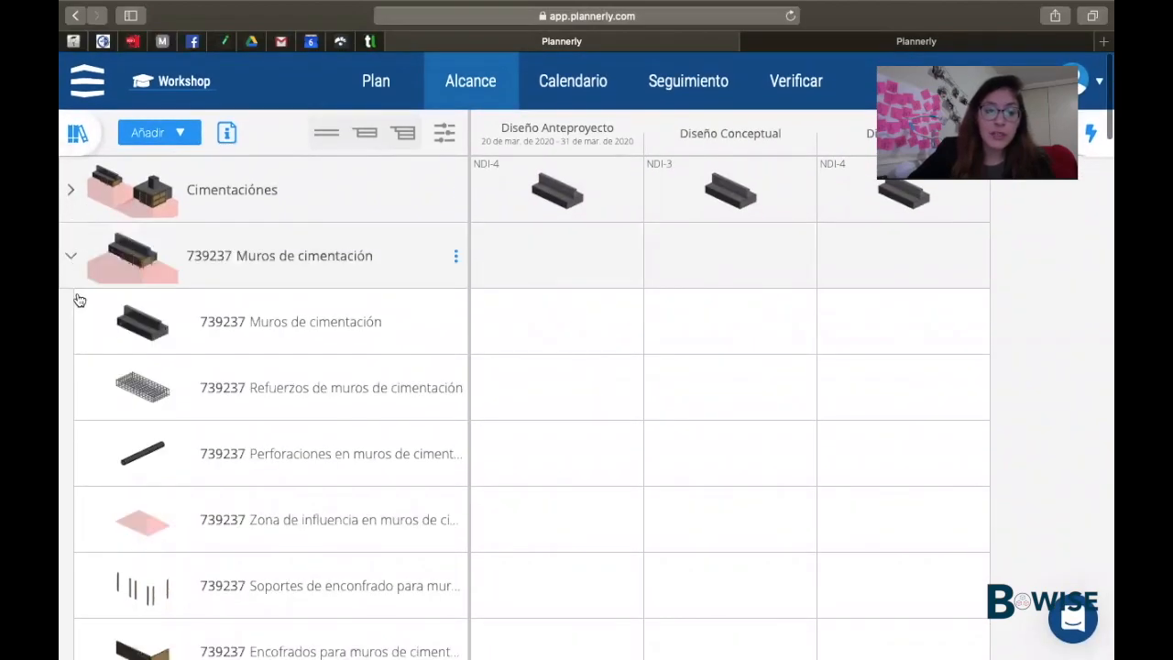
left_click(73, 301)
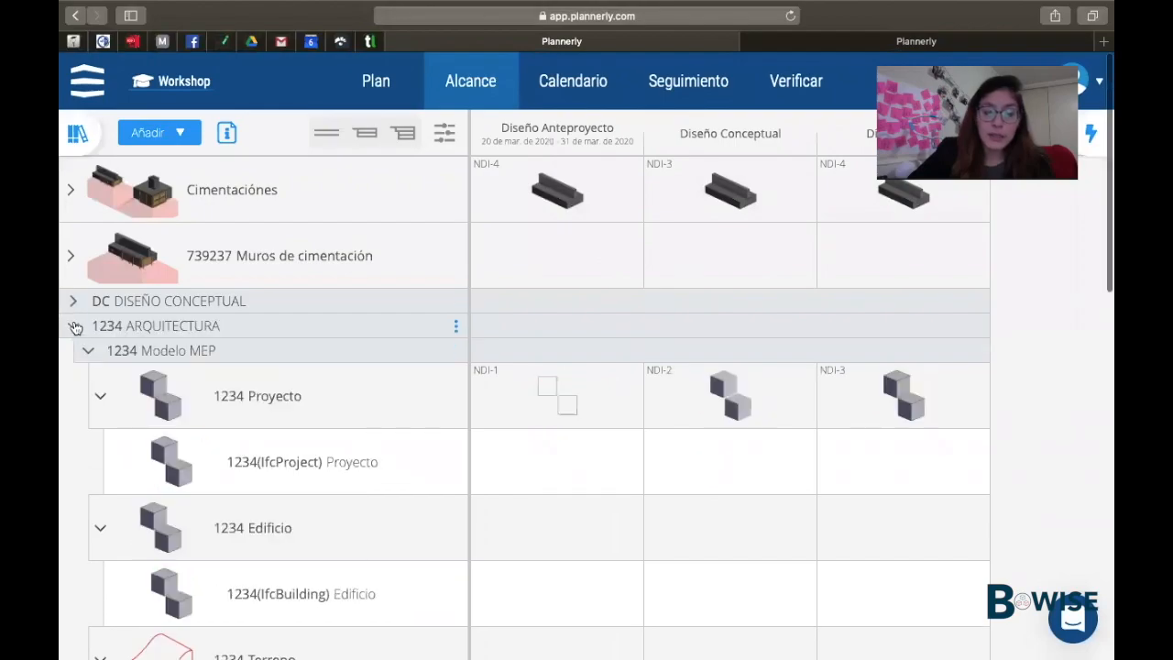
left_click(74, 324)
- From the ENTREGAS EAIM (Chile) template, add the DB DISEÑO BÁSICO folder inside the scope's 1234 ARQUITECTURA folder
left_click(85, 130)
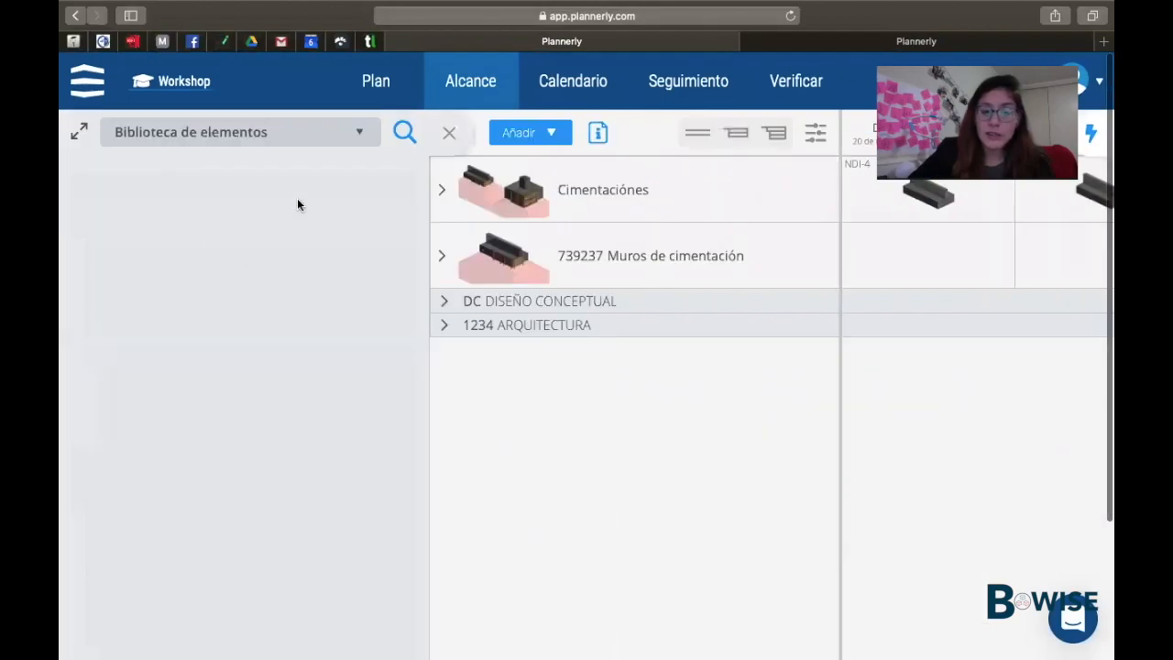
left_click(327, 134)
mouse_move(223, 214)
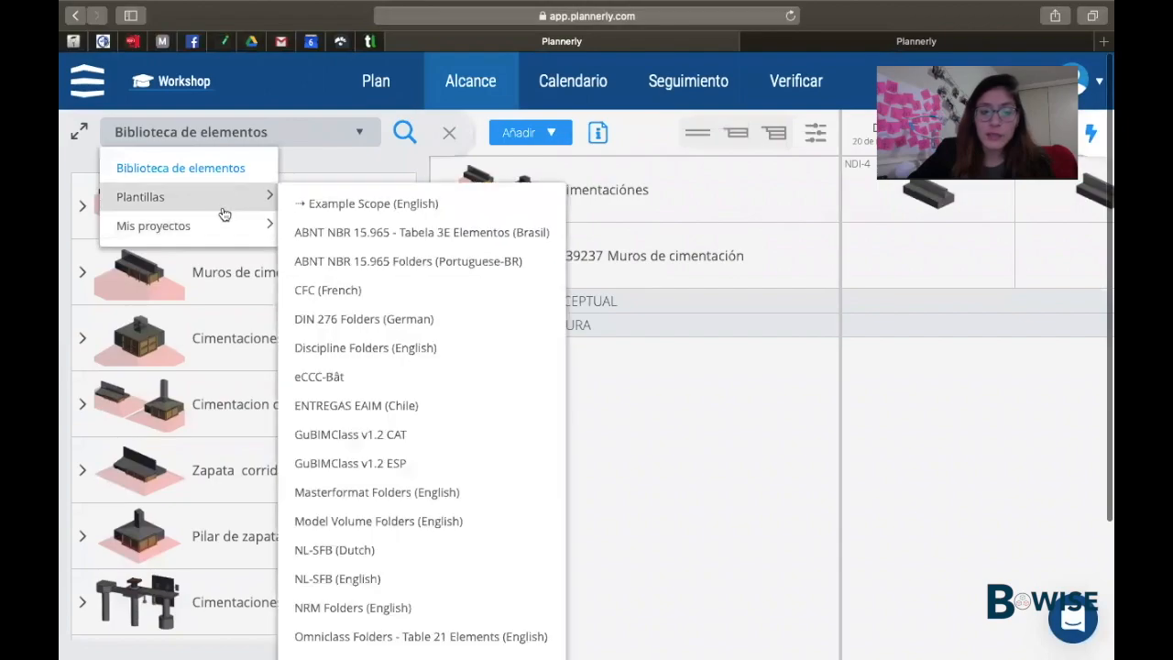
left_click(351, 404)
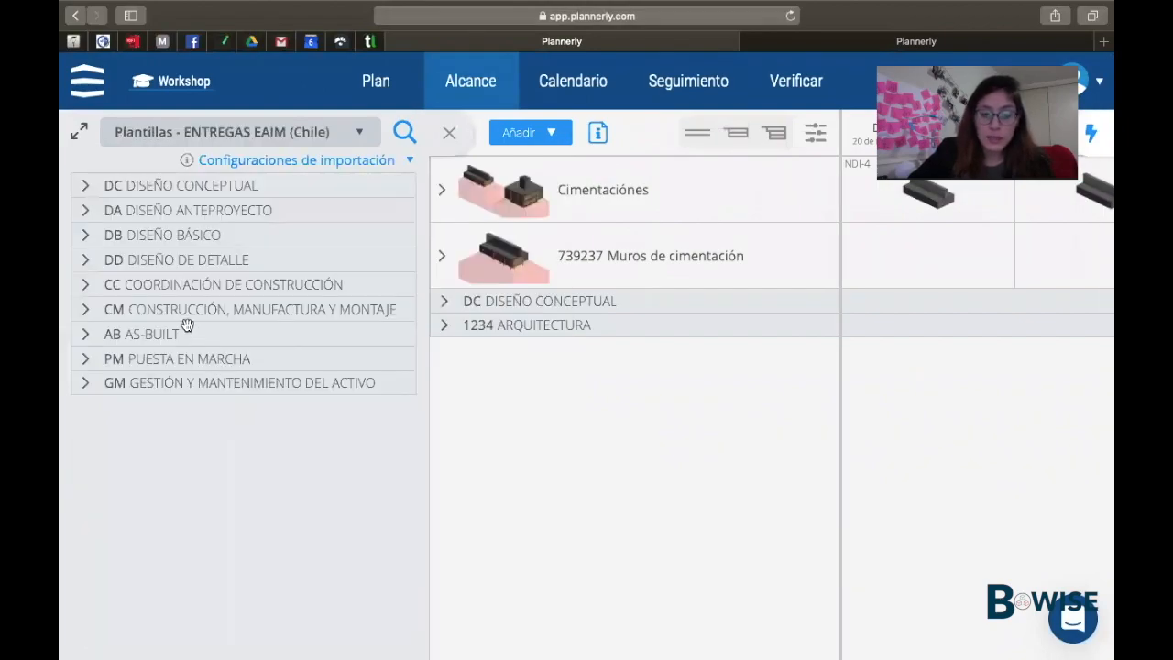
left_click_drag(165, 237, 499, 318)
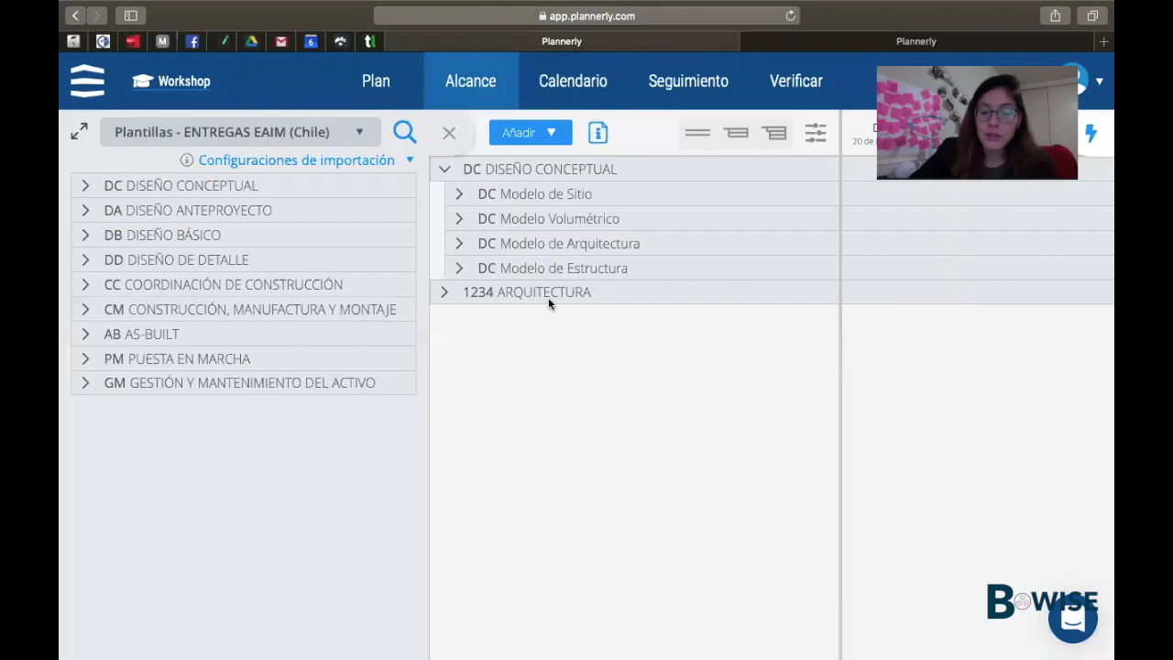
- Collapse DC DISEÑO CONCEPTUAL, add the template's DA DISEÑO ANTEPROYECTO folder as a separate folder below 1234 ARQUITECTURA, and close the element library
left_click(443, 170)
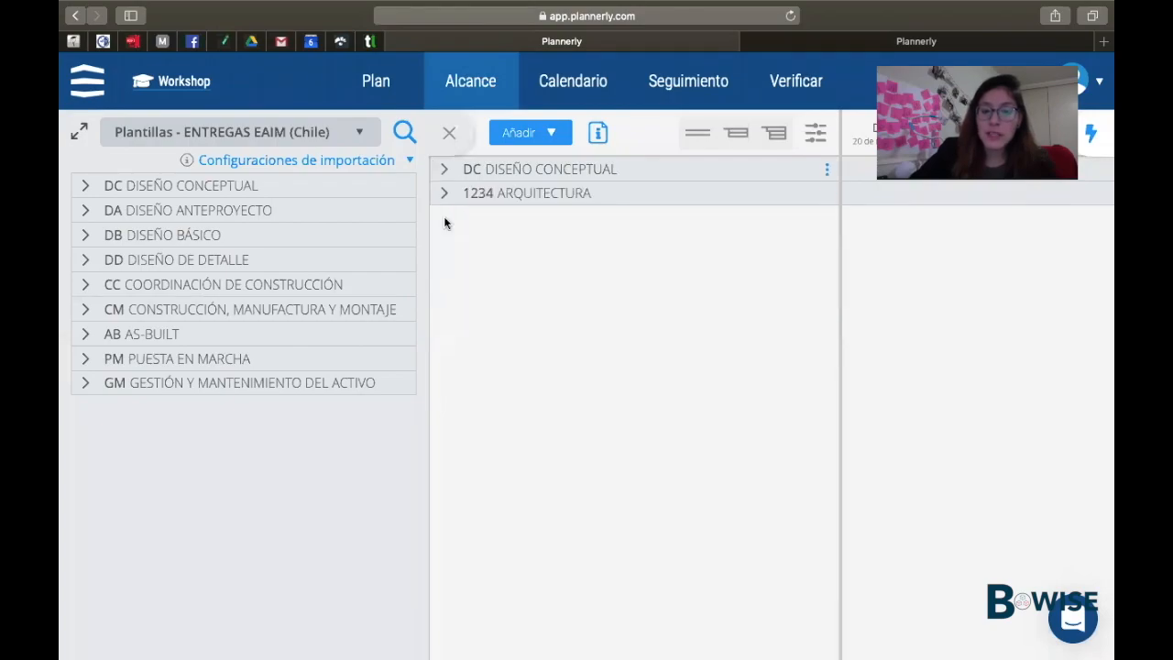
left_click_drag(194, 212, 529, 285)
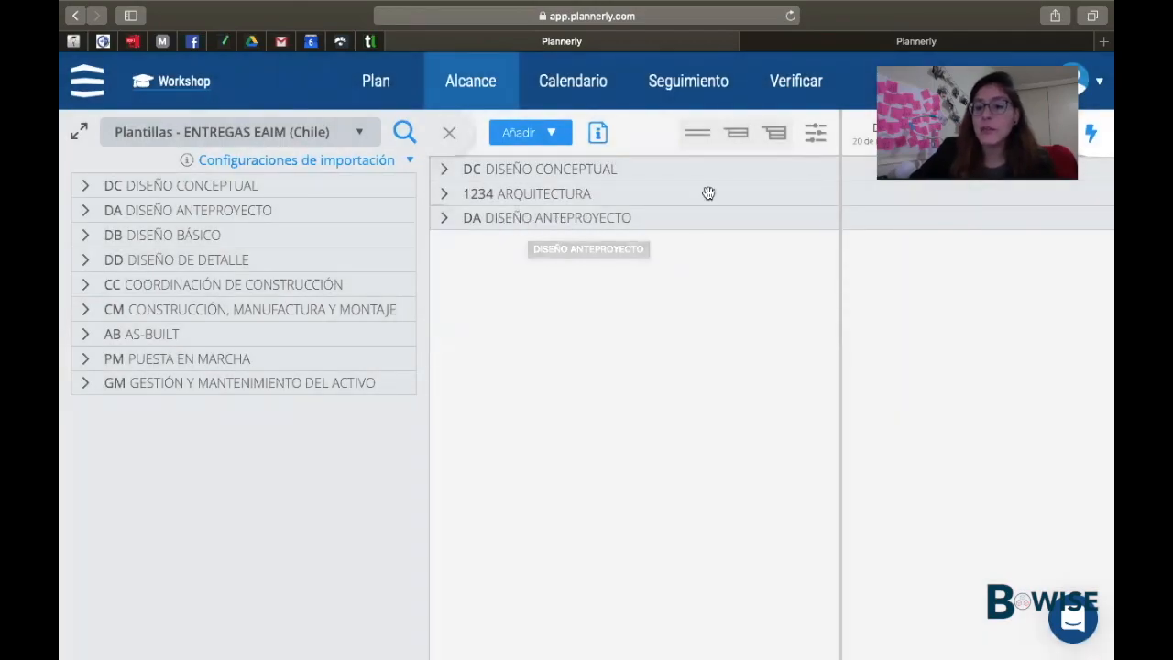
left_click(449, 135)
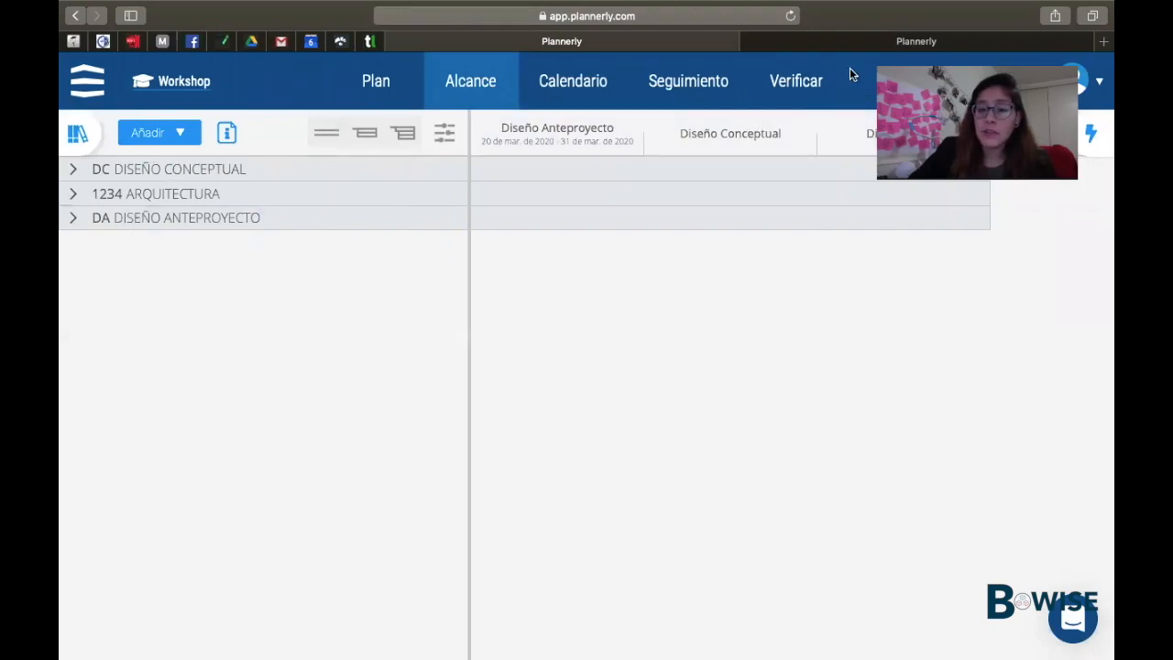
- Open Alcance in the second Plannerly browser tab and collapse the DA DISEÑO ANTEPROYECTO folder
left_click(825, 42)
left_click(478, 83)
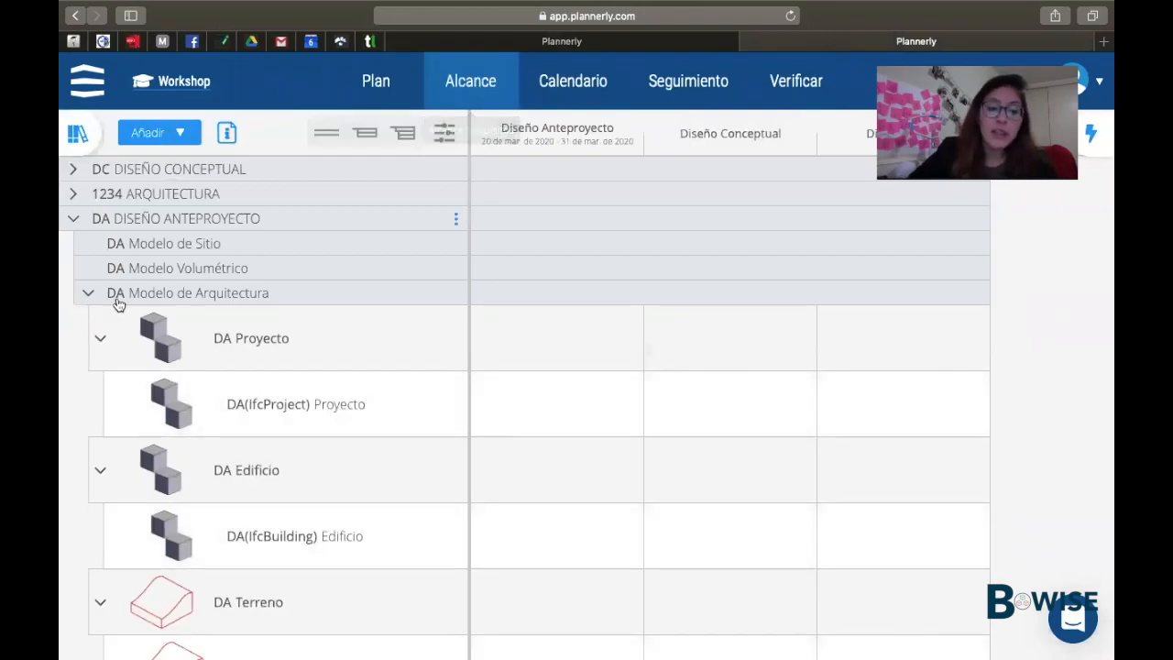
left_click(74, 222)
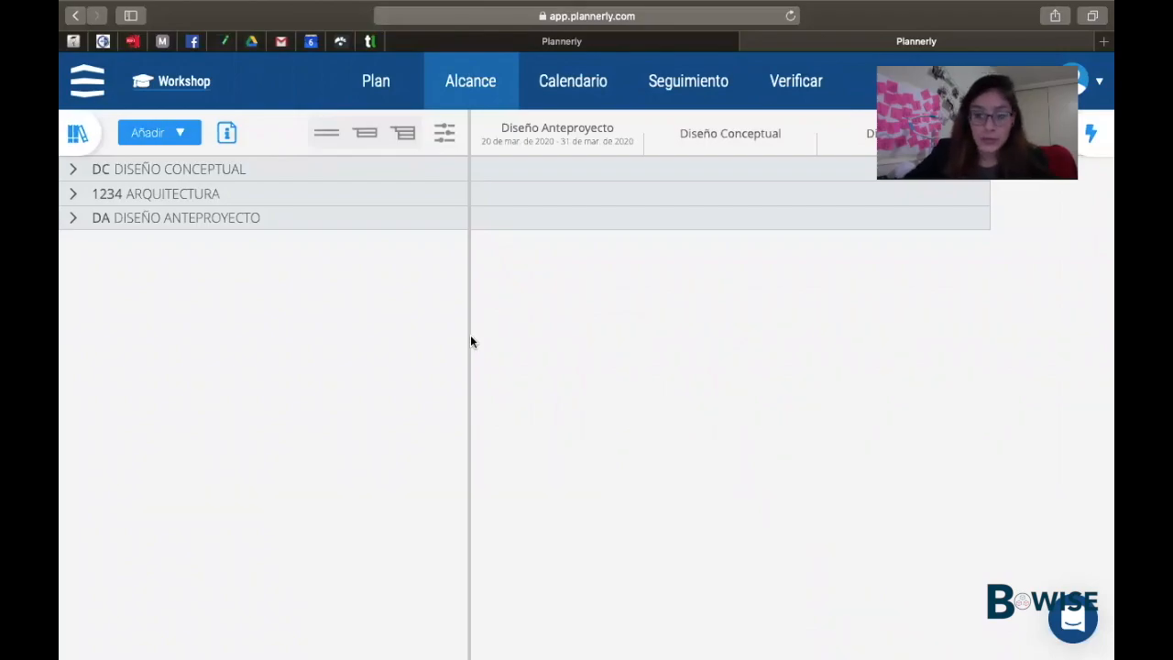
- Review slides 10 and 11, Definición de cuándo y cuánto, in PowerPoint and return to Plannerly
key("ctrl+Right")
left_click(100, 475)
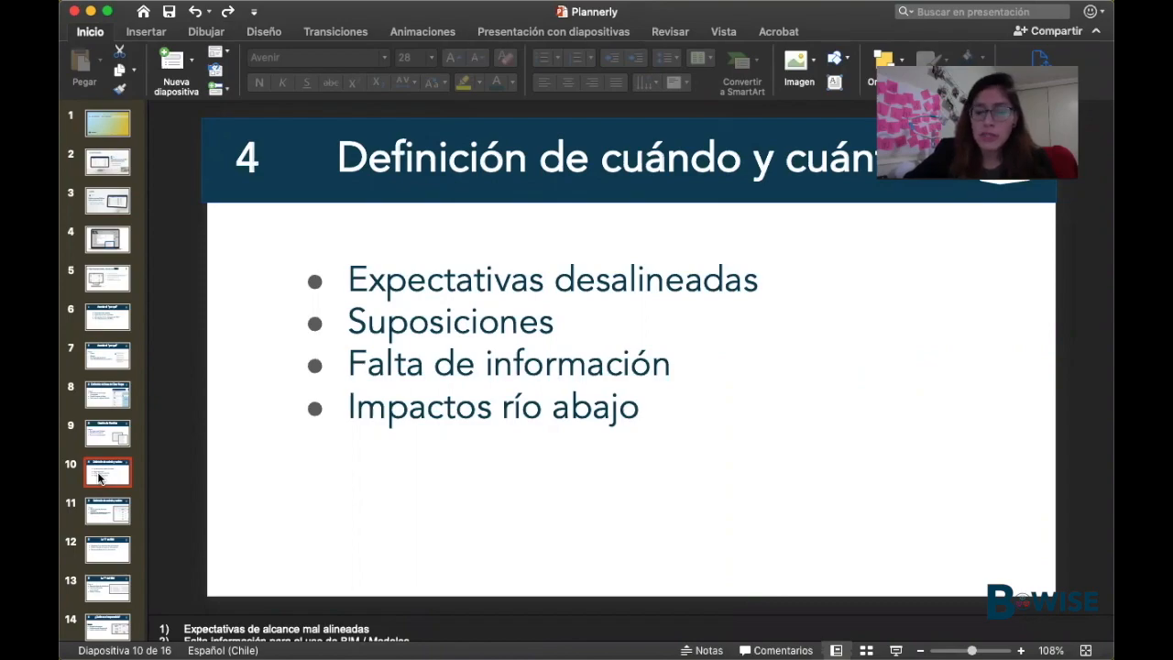
key("Down")
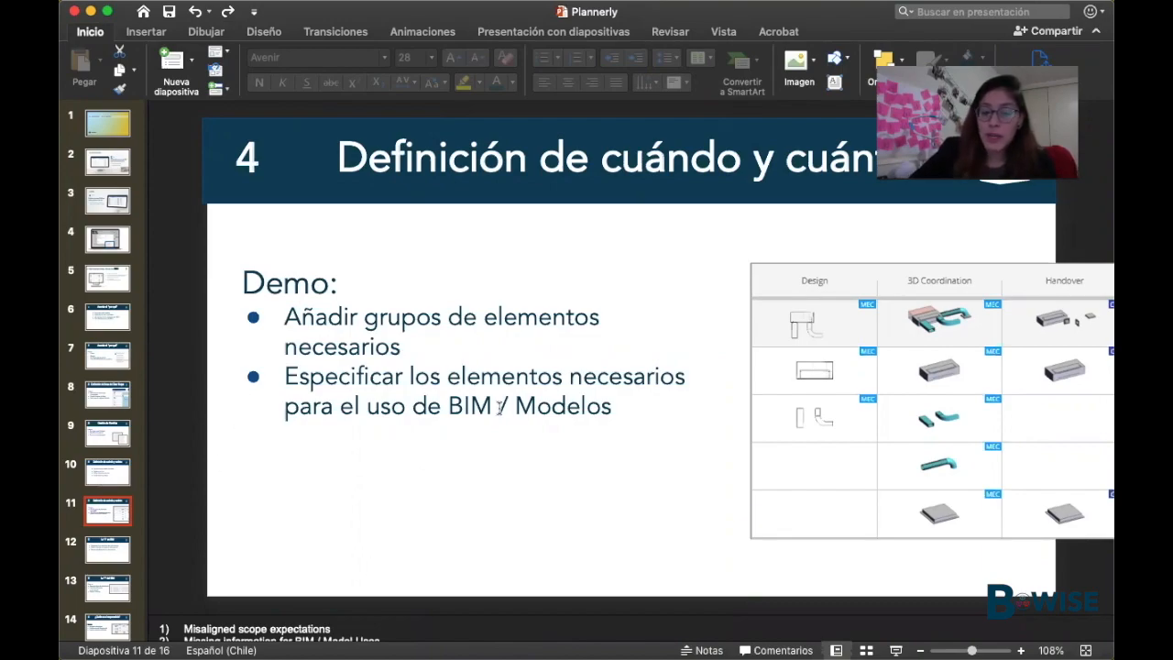
key("ctrl+Left")
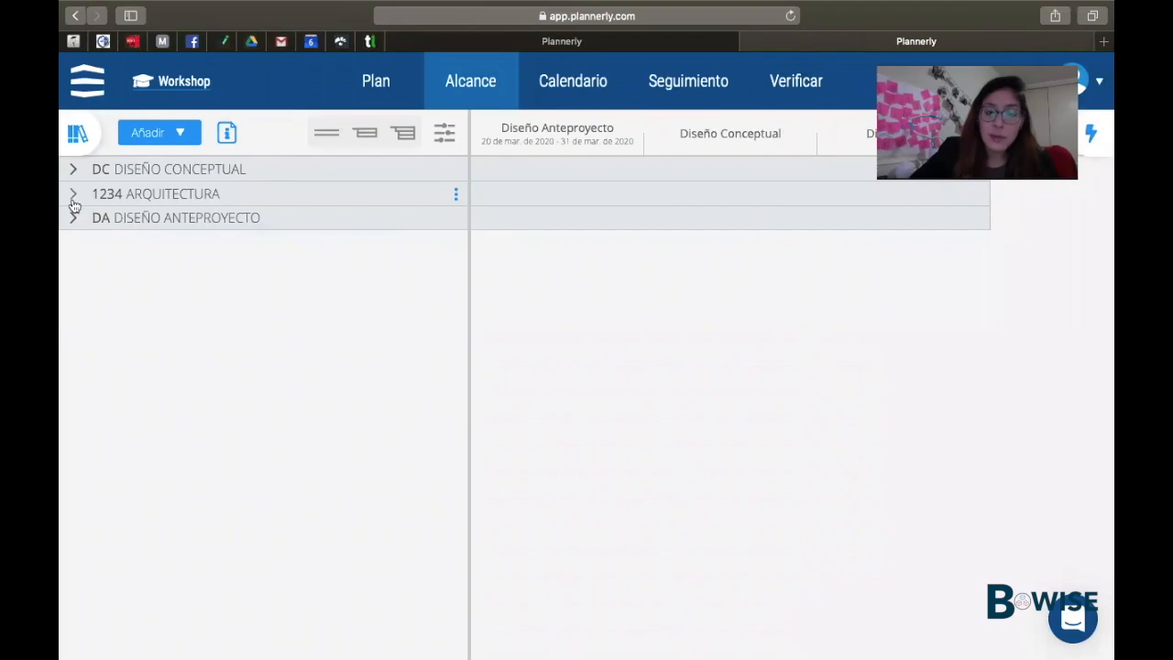
- Under 1234 ARQUITECTURA, quick-assign Arquitecto to Proyecto and Edificio in Diseño Anteproyecto and to their IfcProject and IfcBuilding elements in Diseño Conceptual
left_click(72, 199)
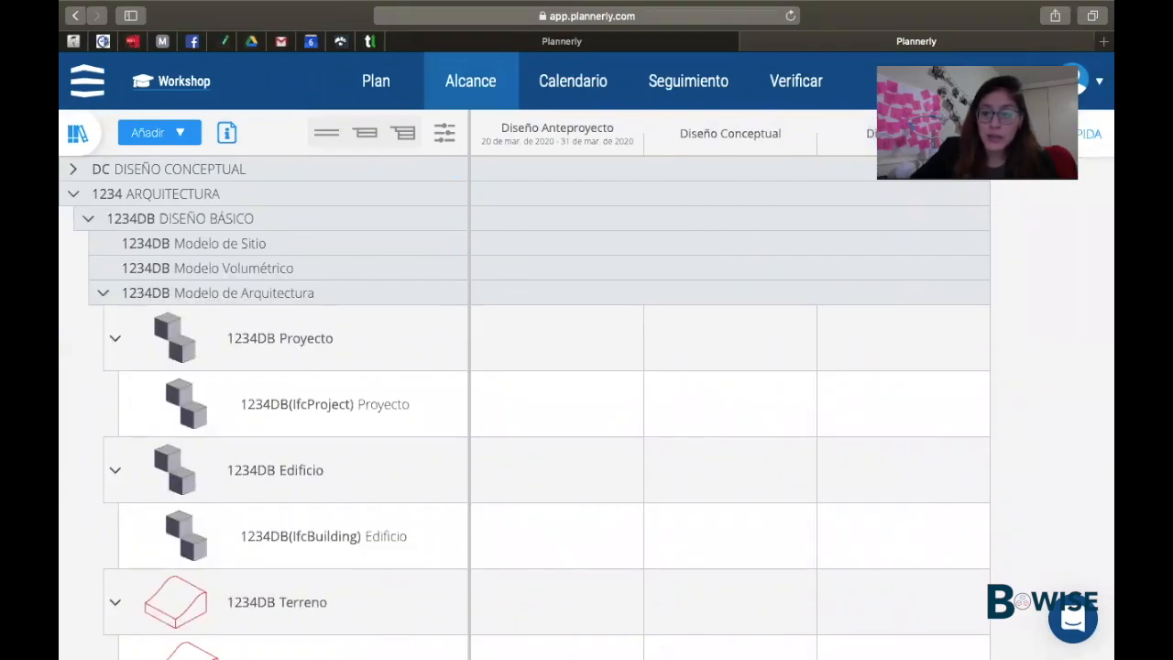
left_click(1089, 133)
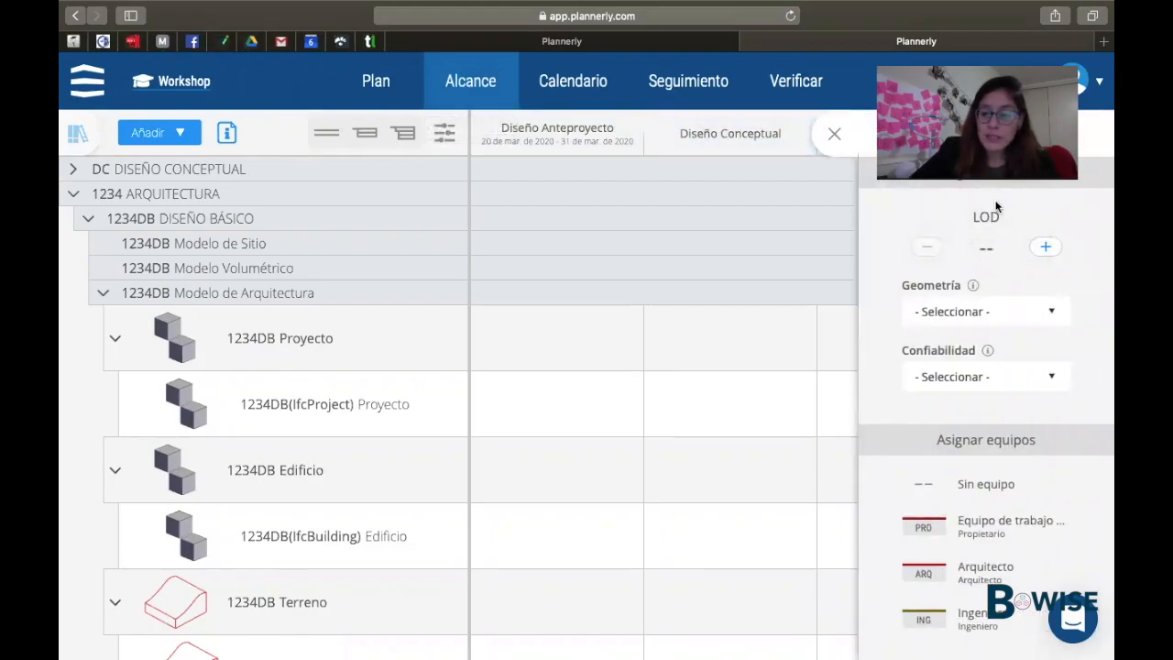
mouse_move(591, 358)
scroll(962, 487, "down", 1)
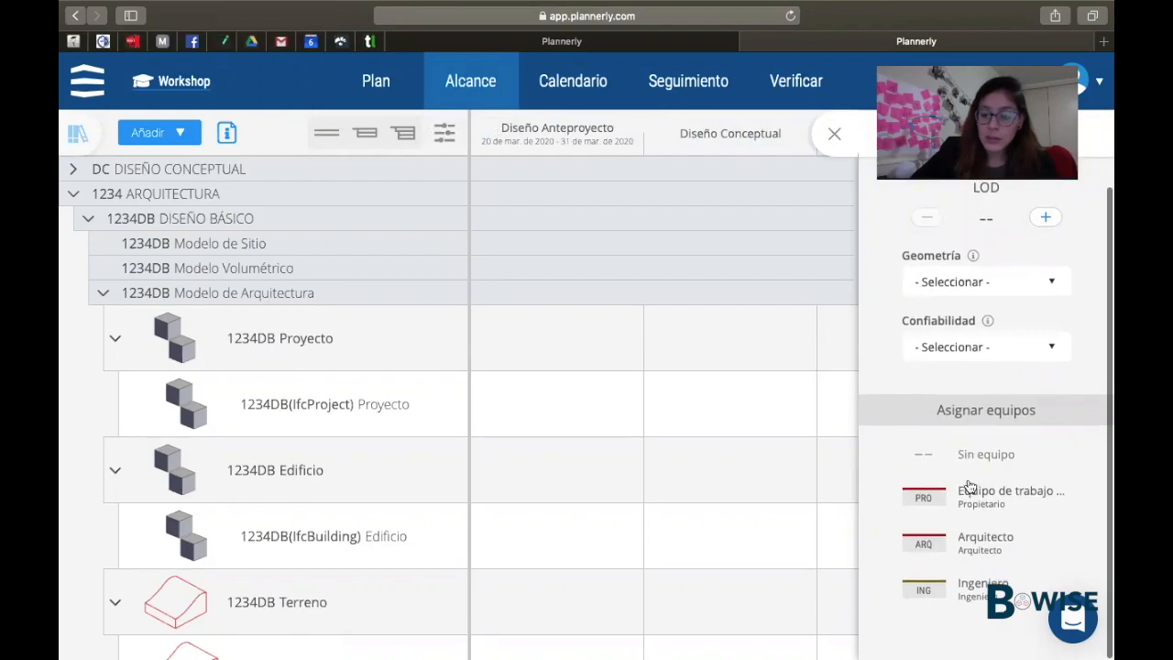
left_click(990, 499)
left_click(986, 546)
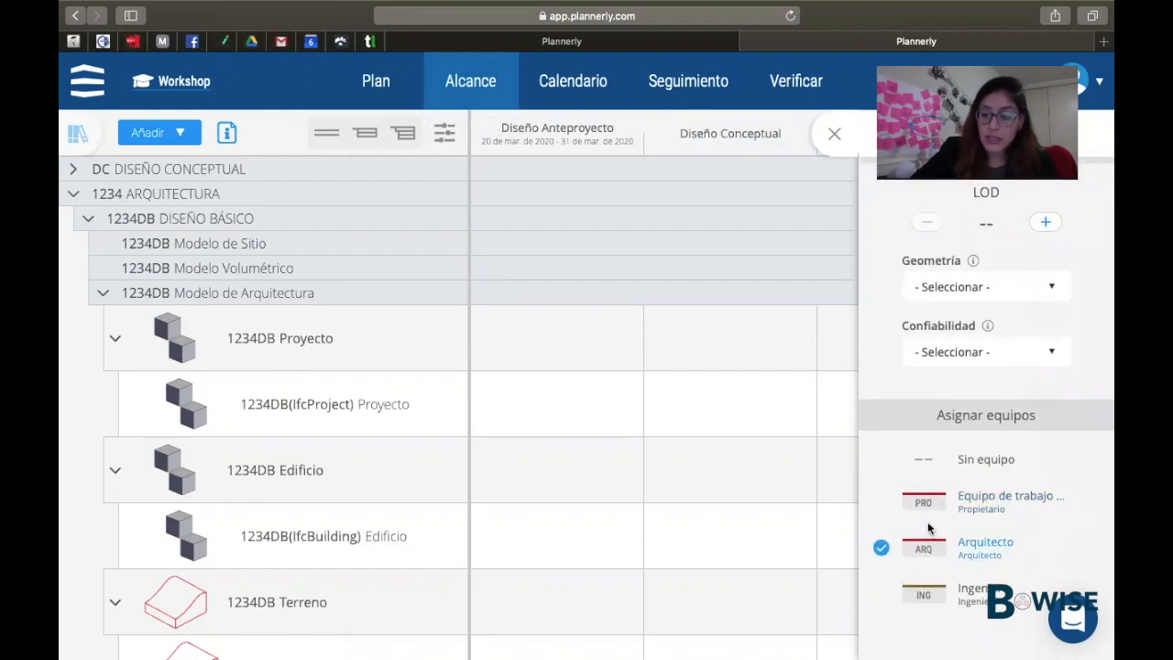
mouse_move(592, 415)
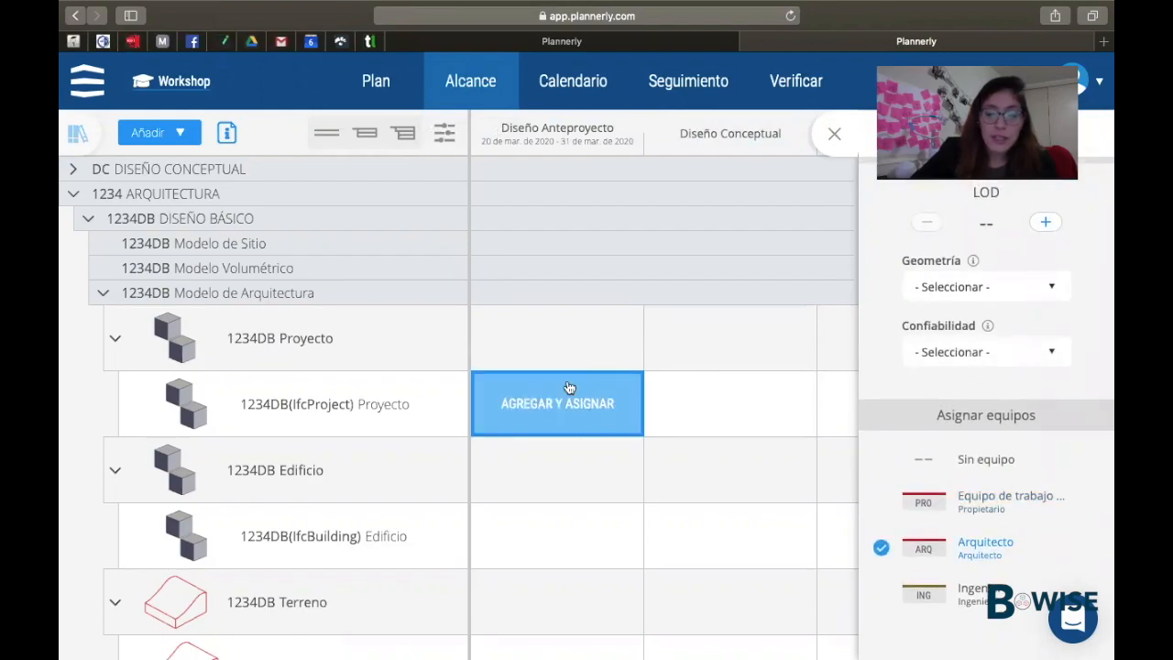
left_click(567, 353)
left_click(703, 400)
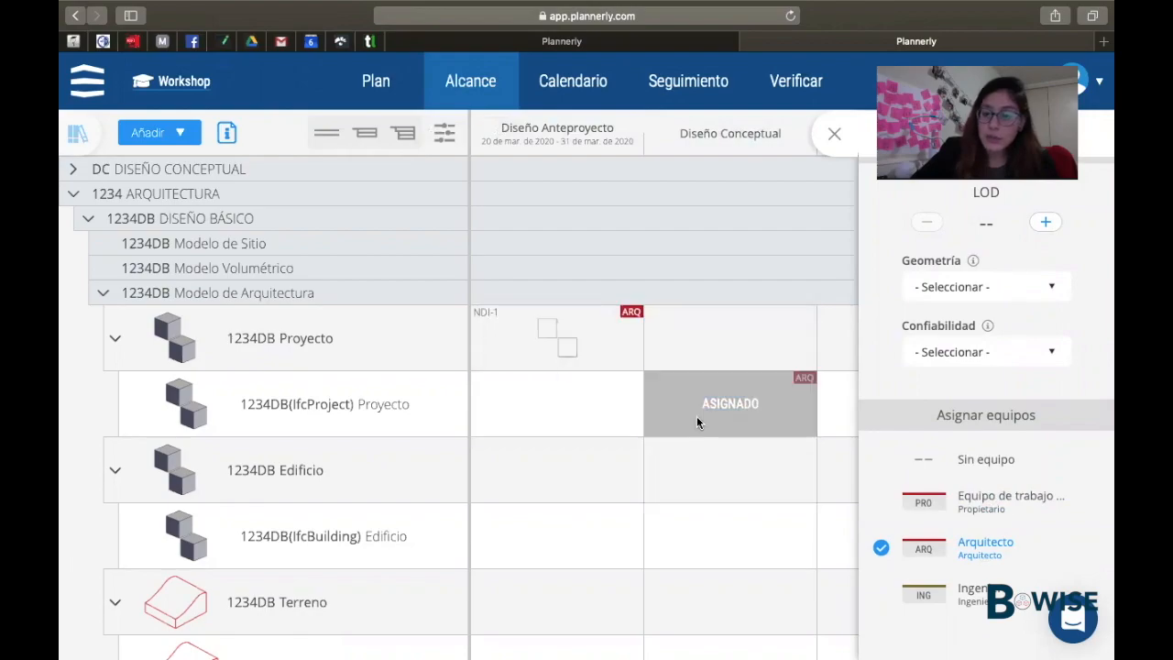
left_click(565, 474)
left_click(707, 531)
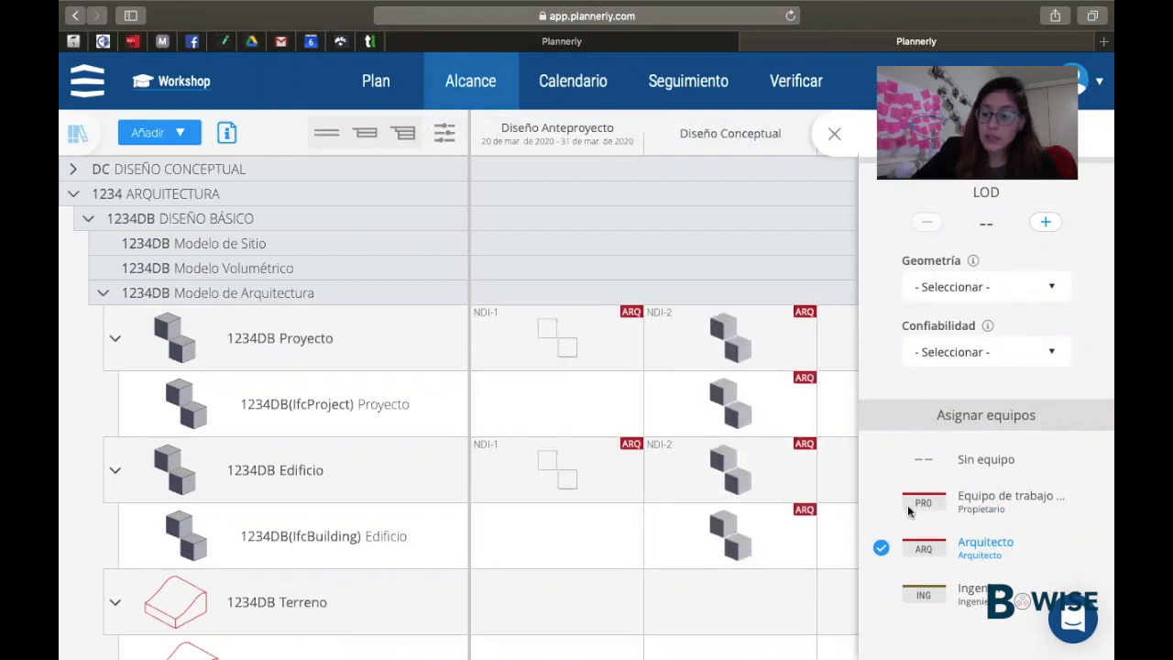
- Quick-assign Ingeniero to Terreno in Diseño Anteproyecto and Diseño Conceptual, and to Proyecto, its IfcProject element and Edificio in Diseño Básico
left_click(969, 589)
left_click(600, 602)
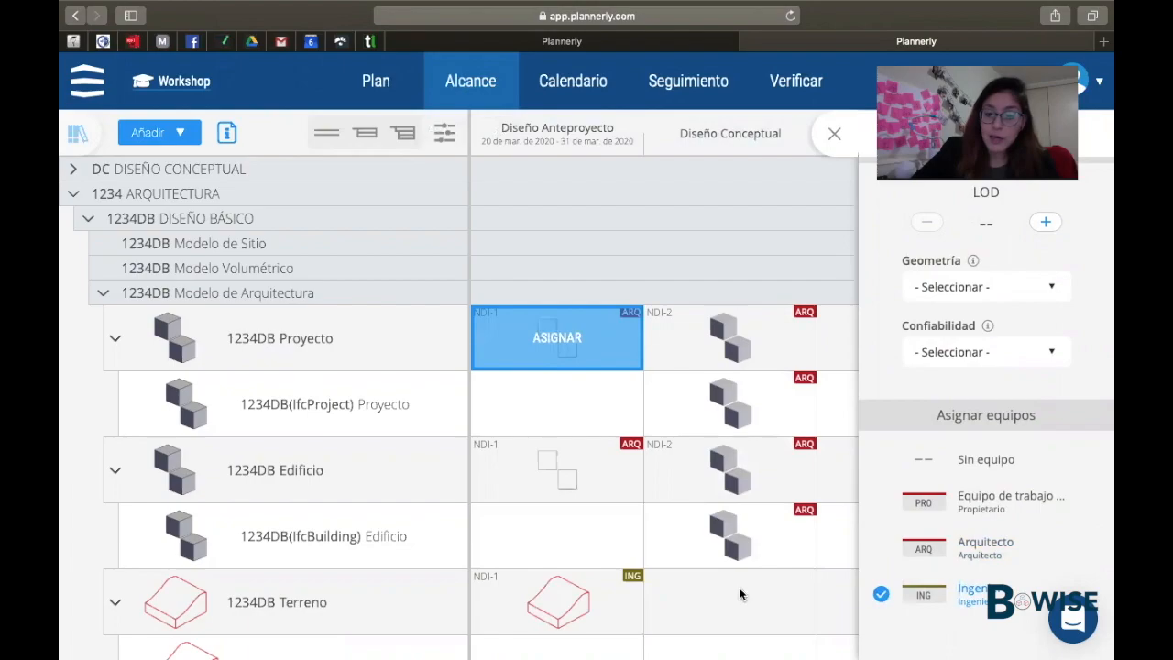
left_click(741, 600)
scroll(744, 449, "down", 2)
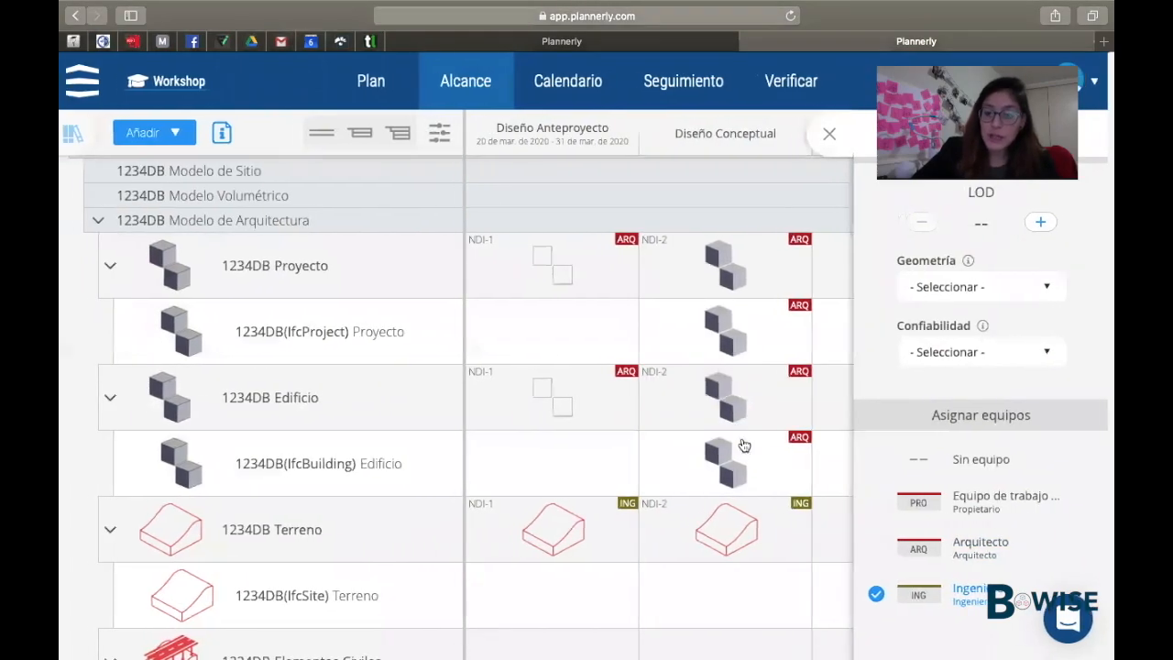
scroll(745, 444, "right", 3)
left_click(713, 329)
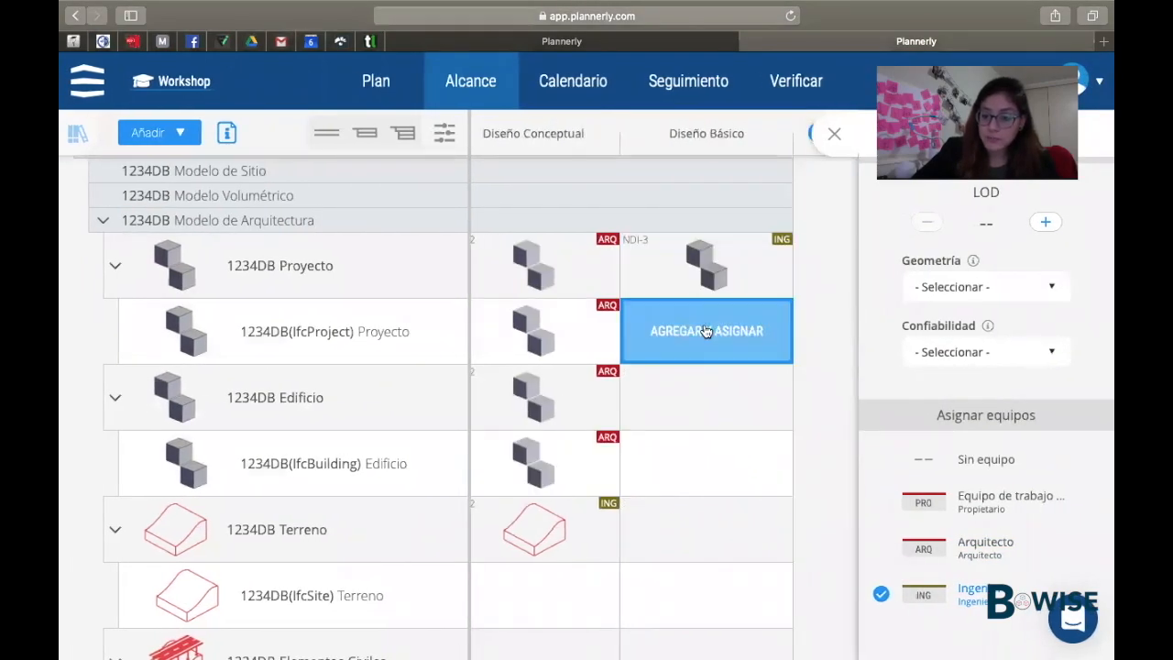
left_click(706, 394)
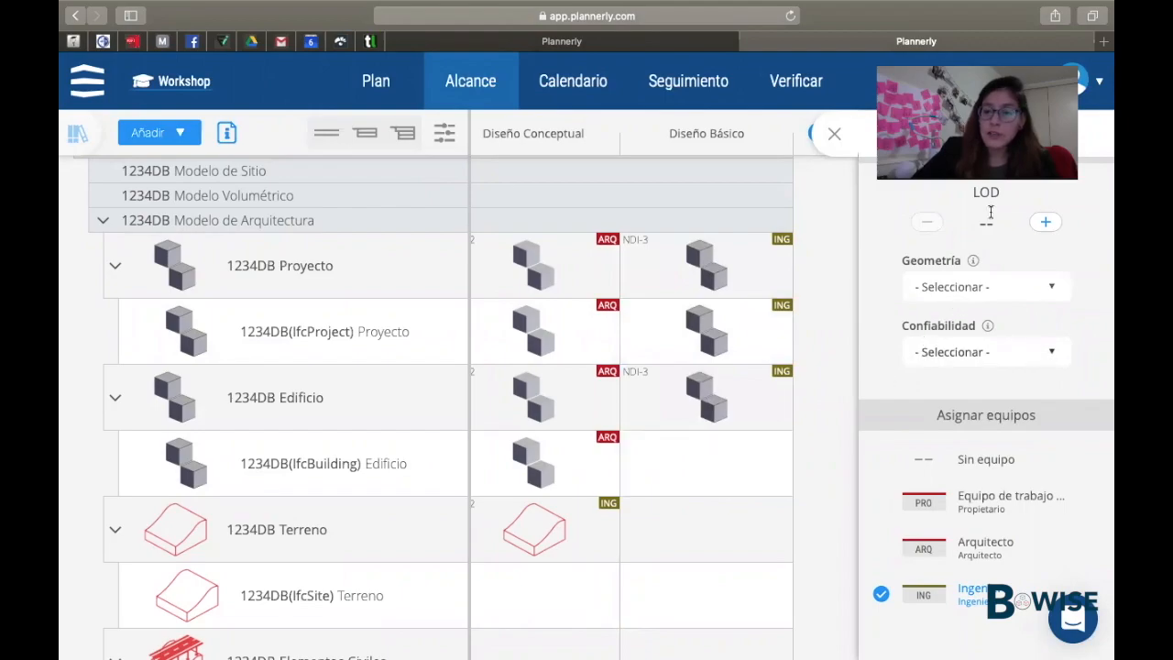
- Set the quick-assignment LOD to NDI-2, lower it to NDI-1, and close the quick assignment options
left_click(1046, 223)
left_click(1045, 223)
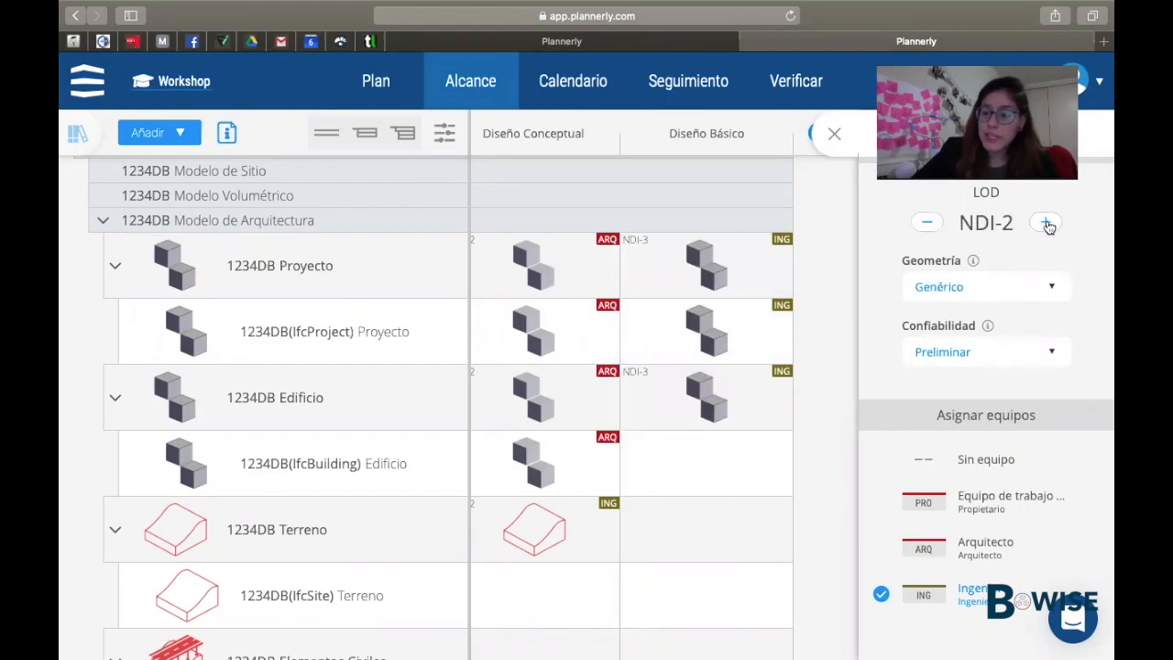
left_click(926, 222)
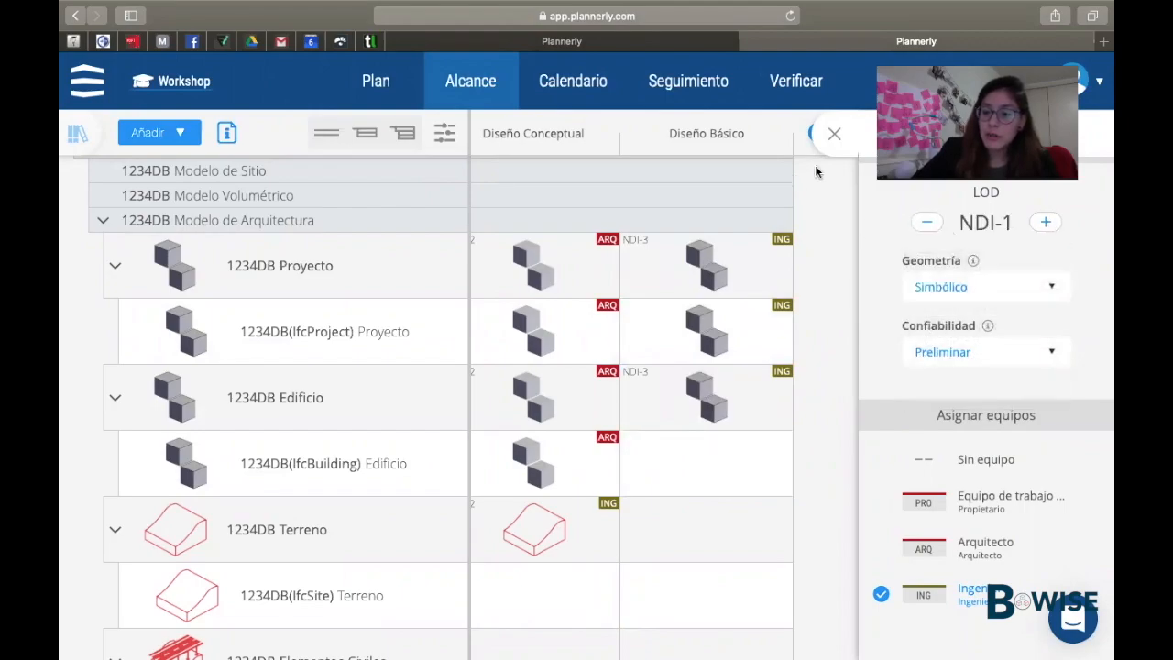
left_click(834, 140)
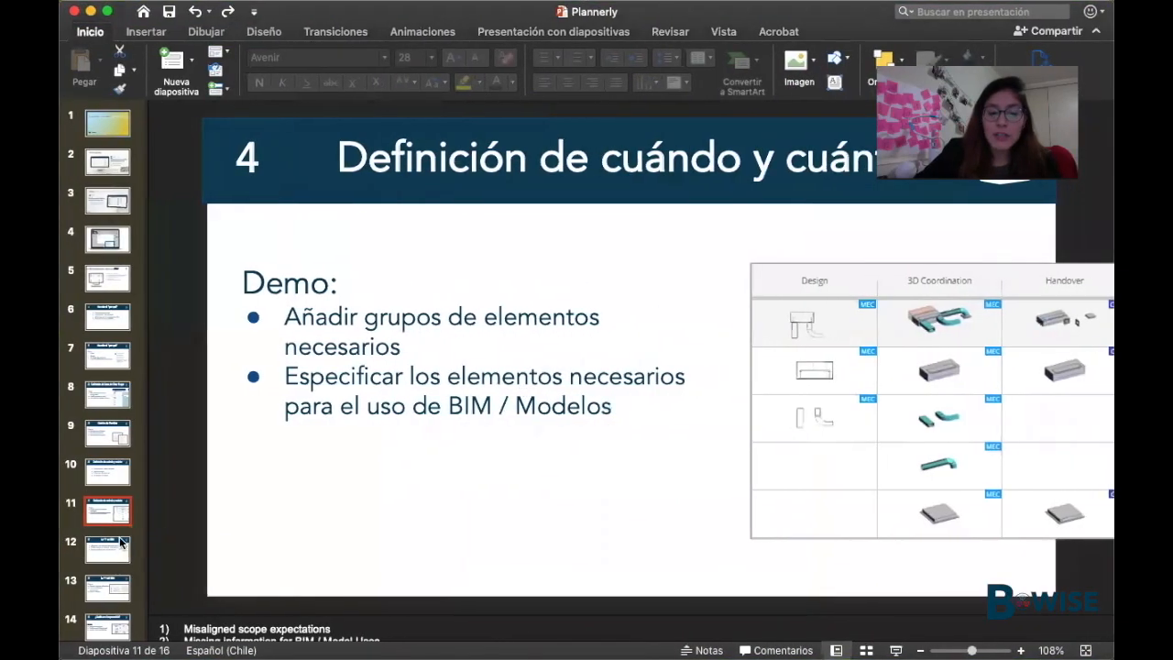
- Switch to PowerPoint and review slides 12 and 13 about the "i" in BIM
left_click(109, 549)
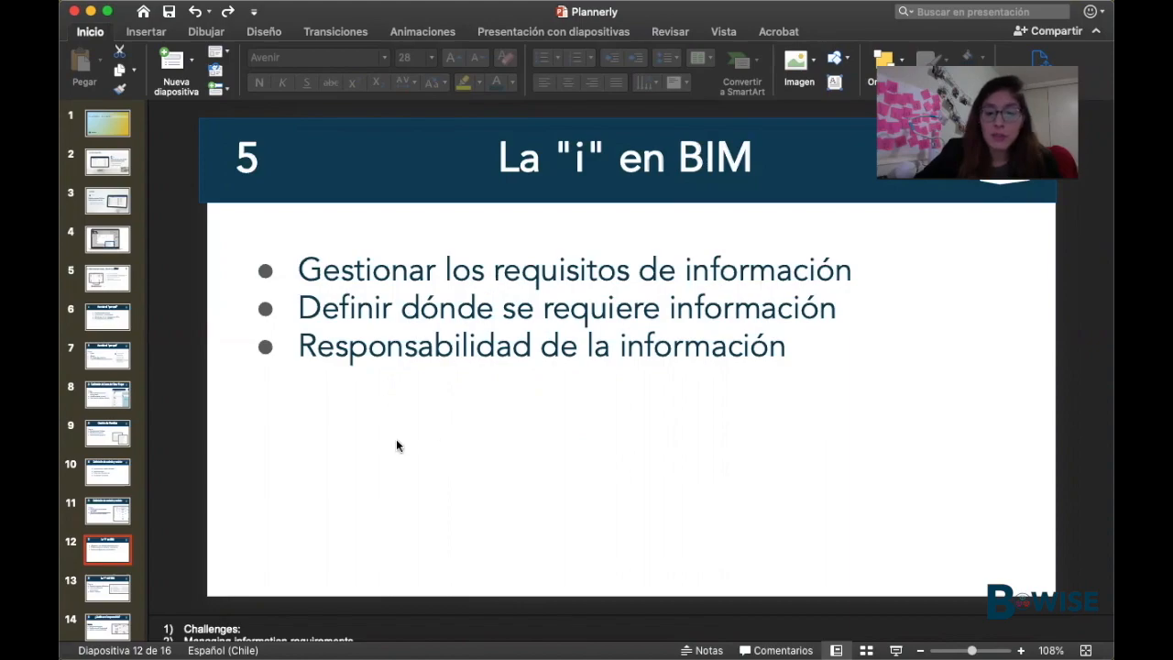
scroll(118, 545, "down", 1)
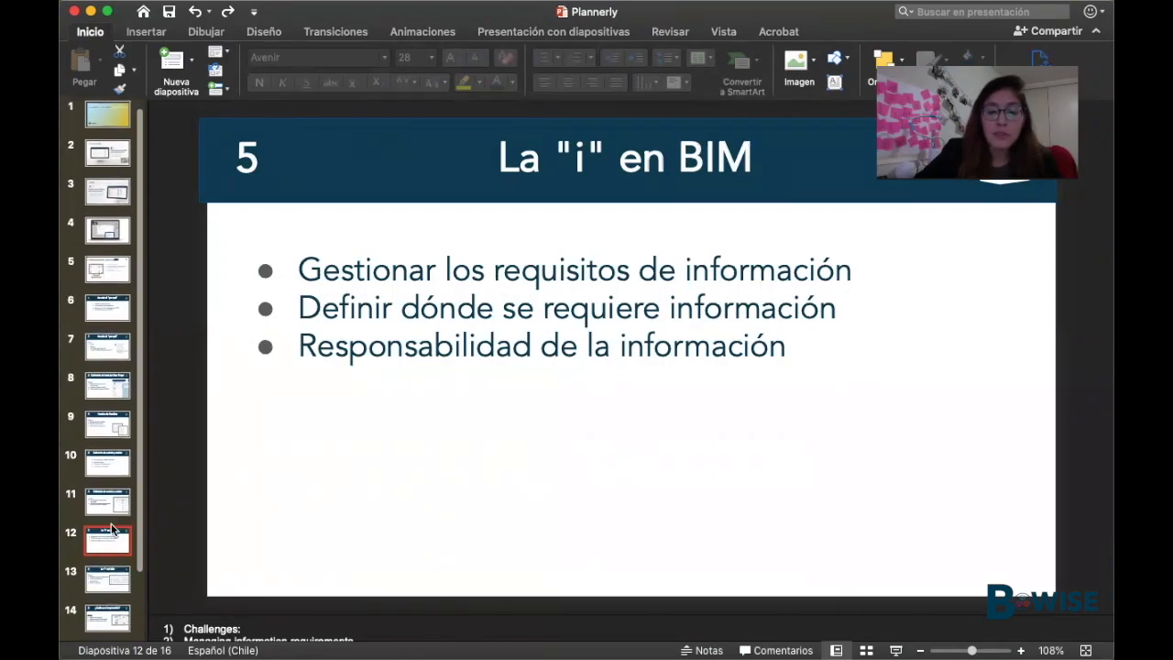
left_click(103, 579)
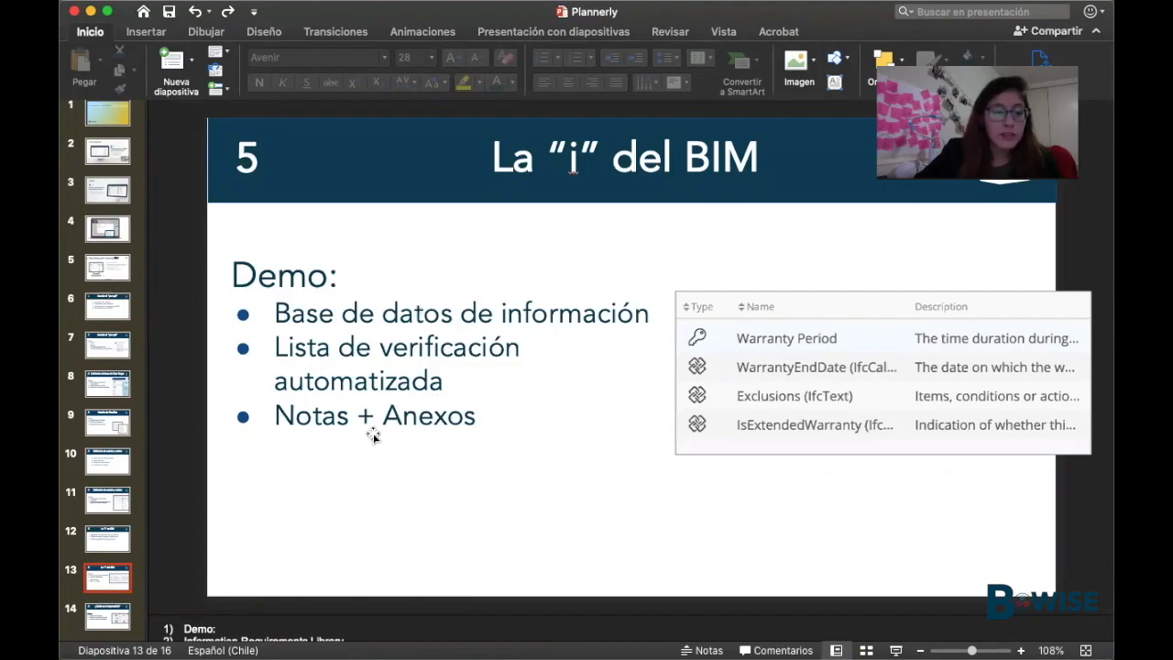
- Switch back to Plannerly's project scope and open the library of information requirements to add to the project
key("ctrl+Left")
key("ctrl+Right")
key("ctrl+Left")
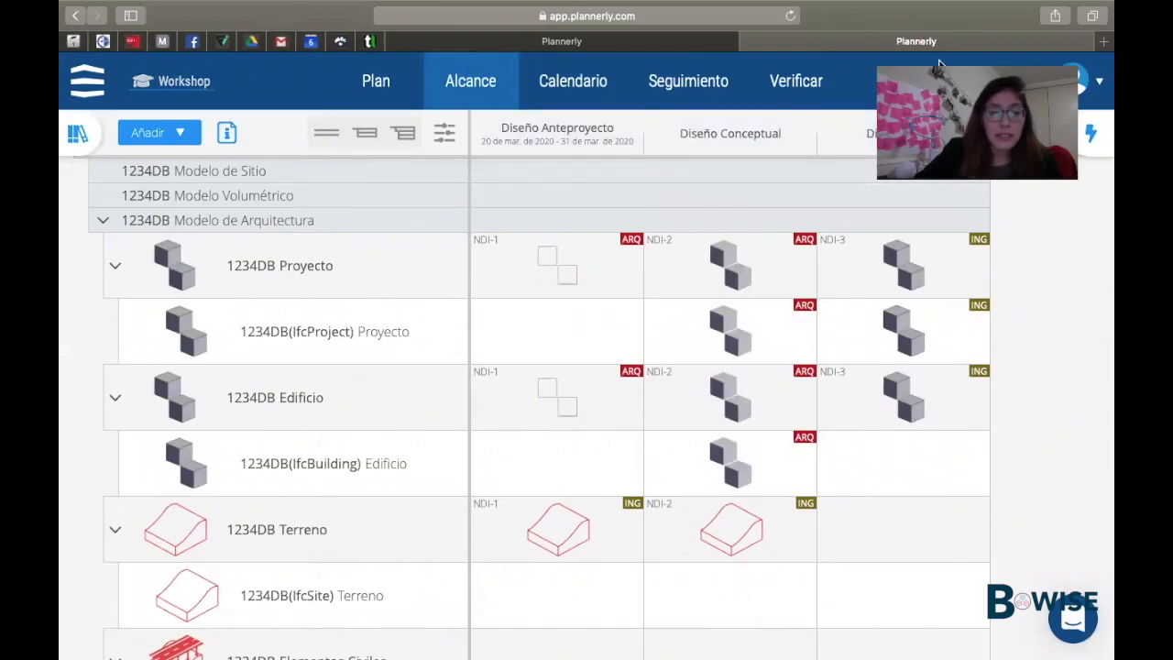
left_click(225, 134)
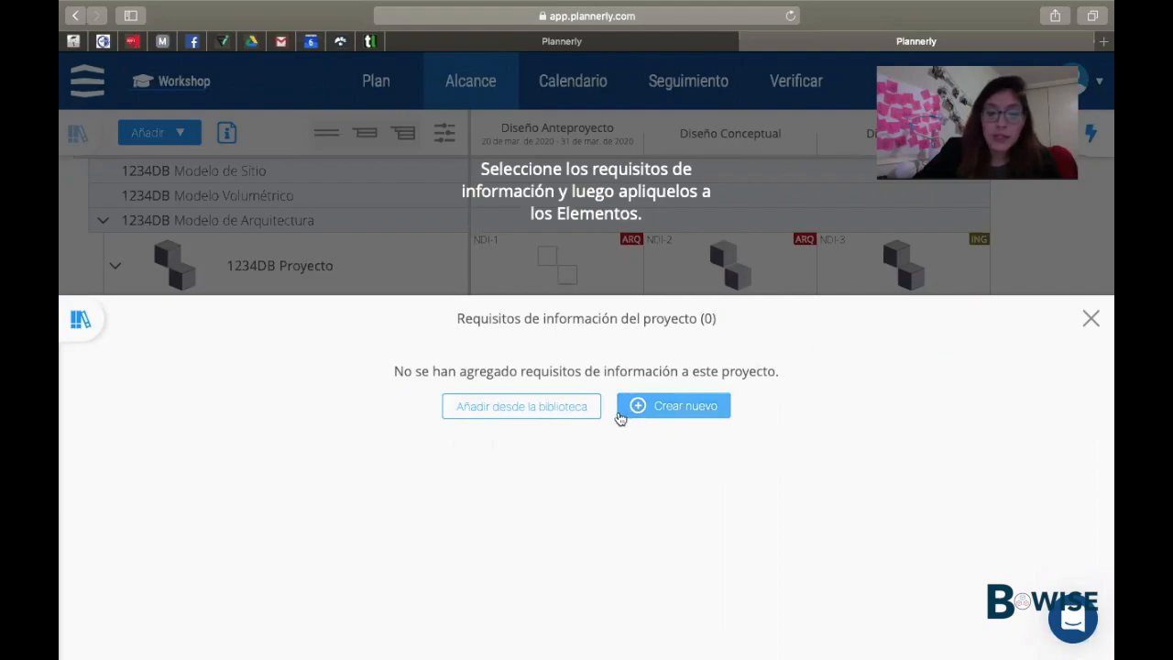
left_click(554, 409)
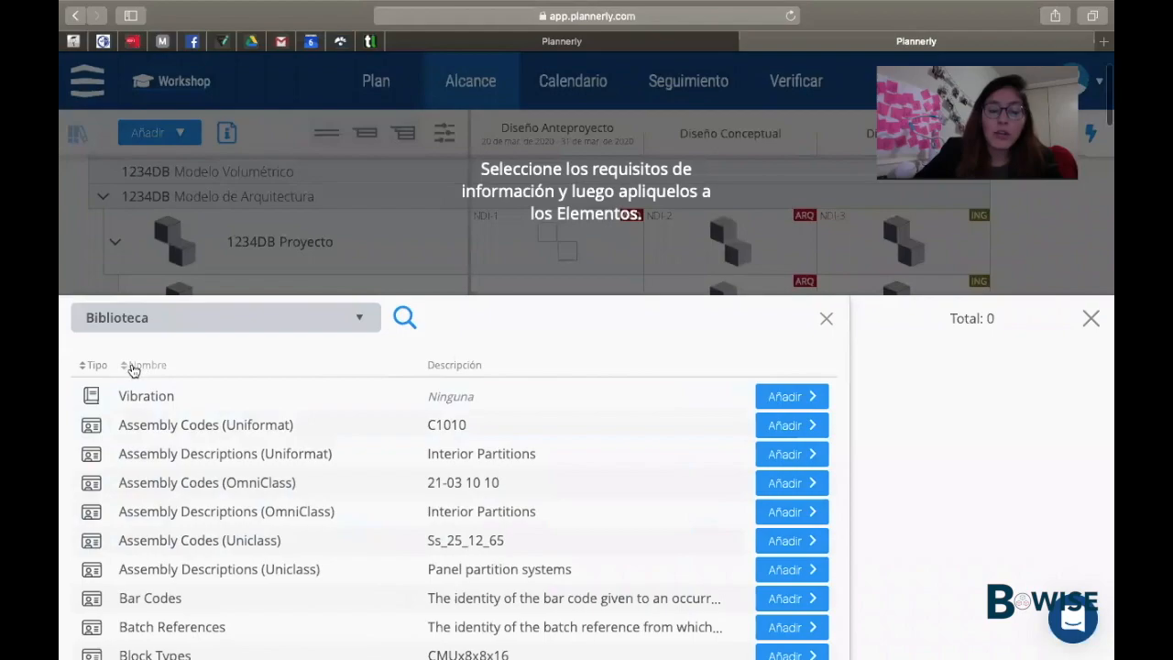
- Sort the information requirements library by type and add IsExternal (IfcBoolean) to the project
left_click(82, 366)
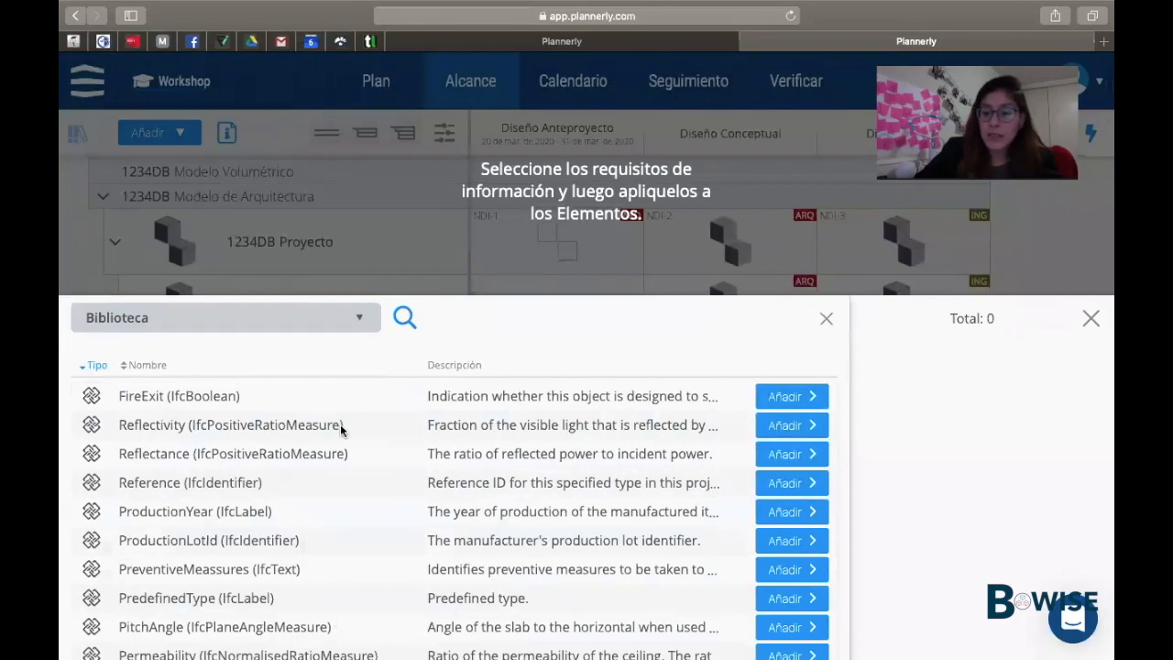
scroll(158, 474, "down", 10)
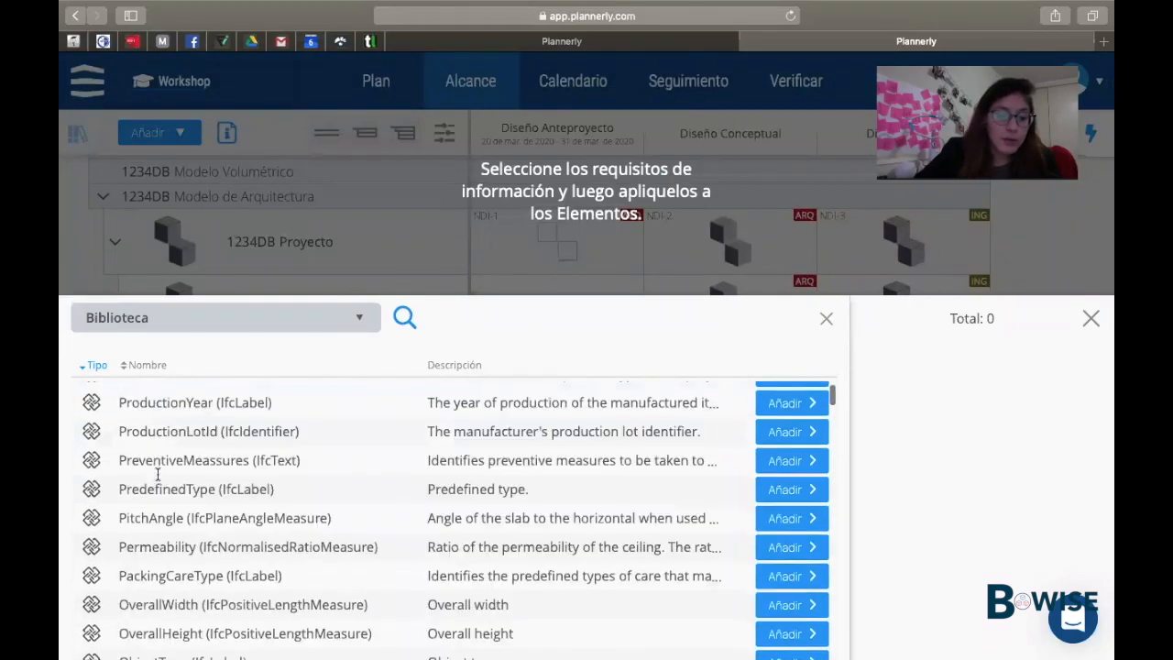
scroll(158, 474, "down", 6)
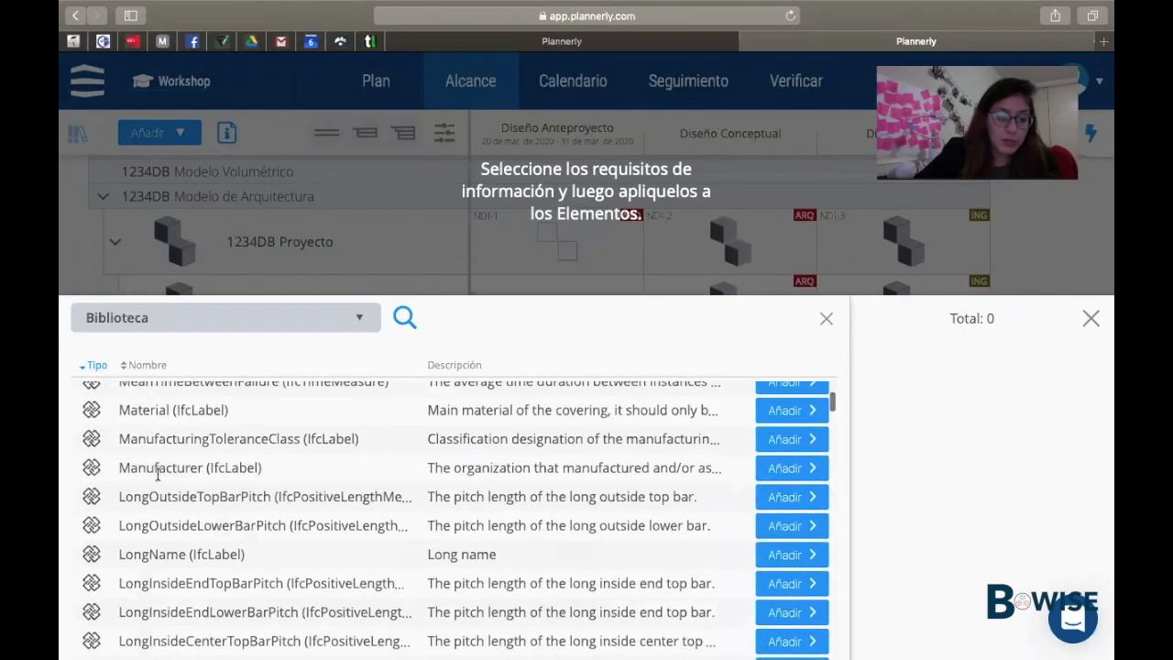
scroll(157, 476, "down", 6)
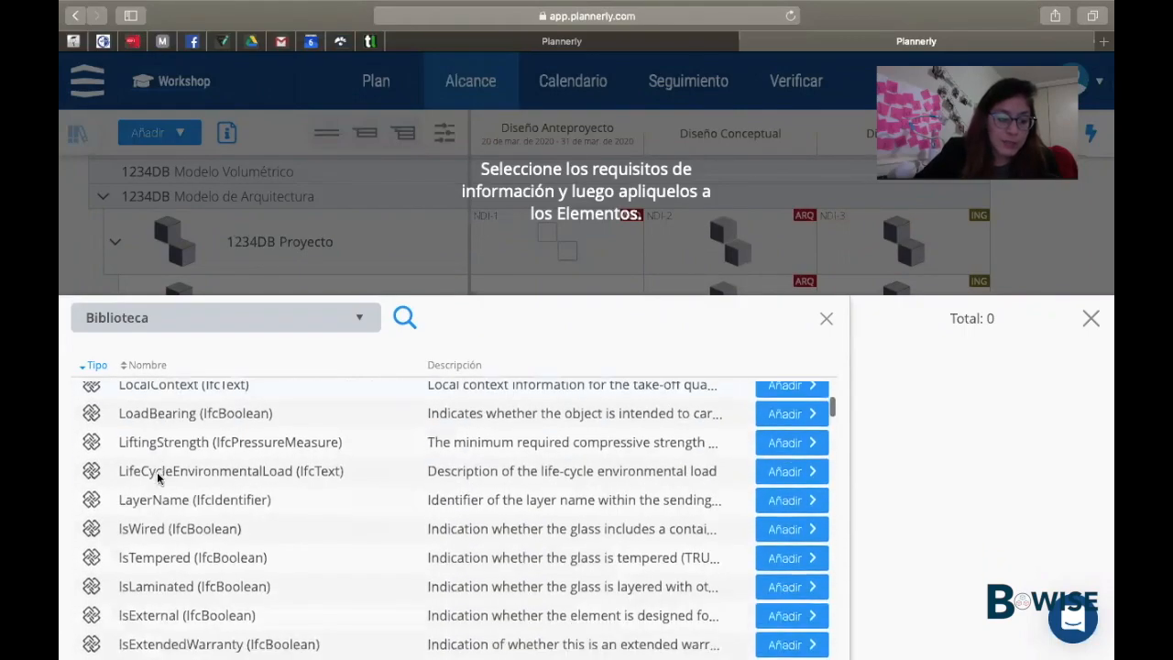
scroll(158, 481, "down", 1)
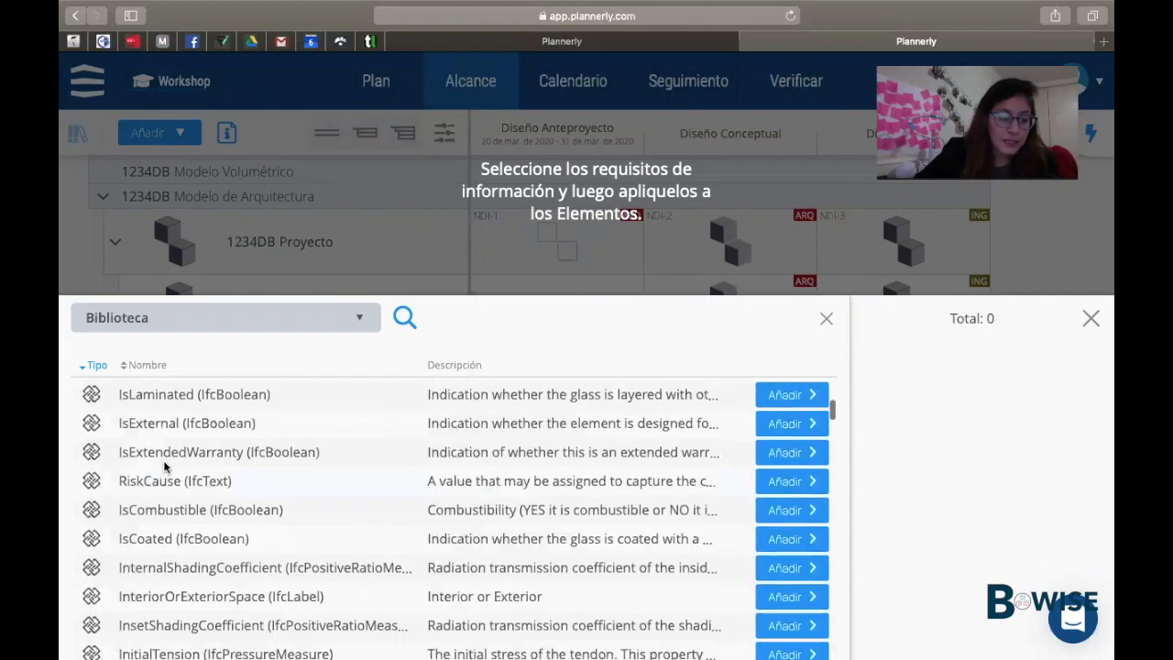
left_click(780, 427)
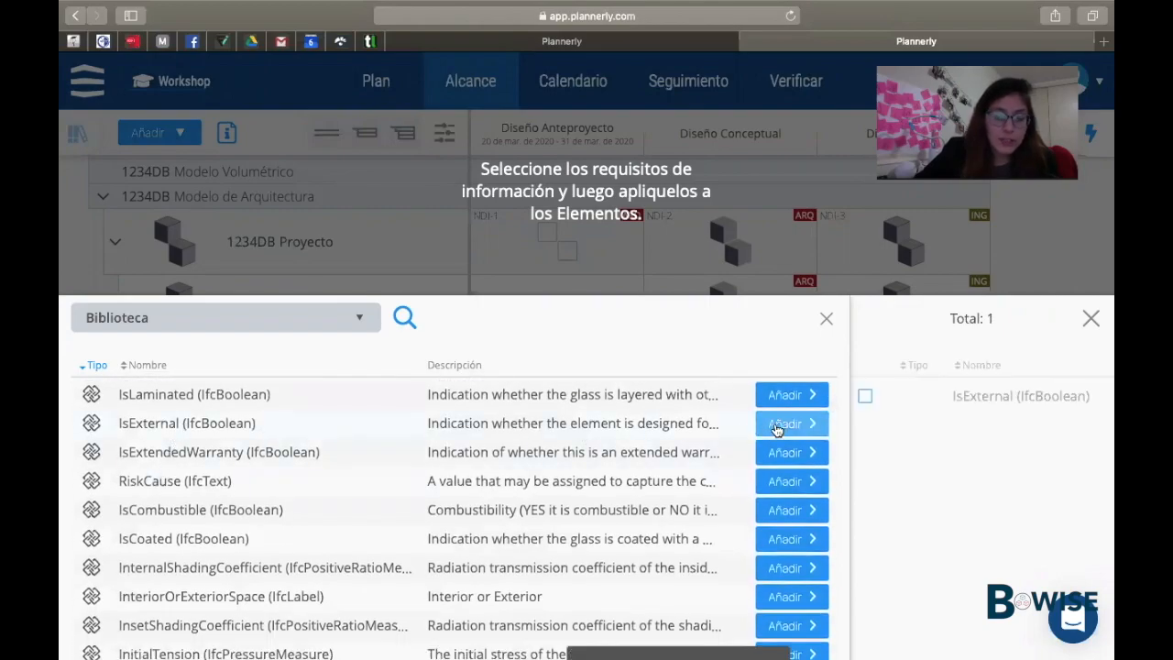
- Add GroupName (IfcLabel) and FireResistanceRating (IfcLabel) to the project's information requirements and close the library
scroll(228, 526, "down", 7)
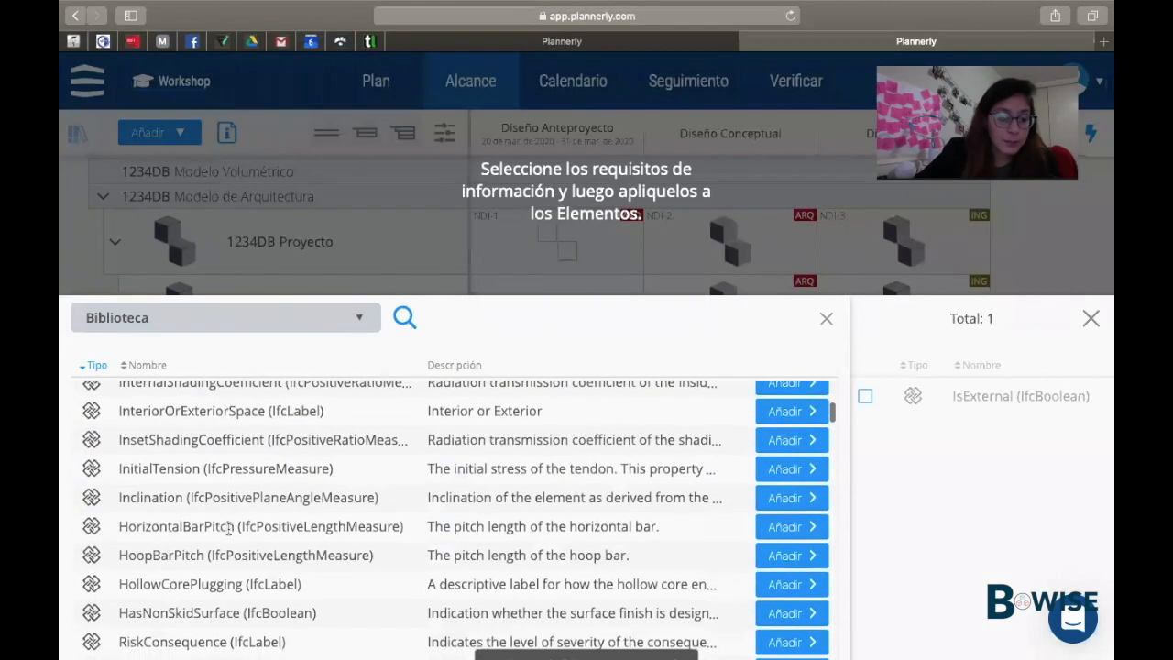
scroll(229, 527, "down", 2)
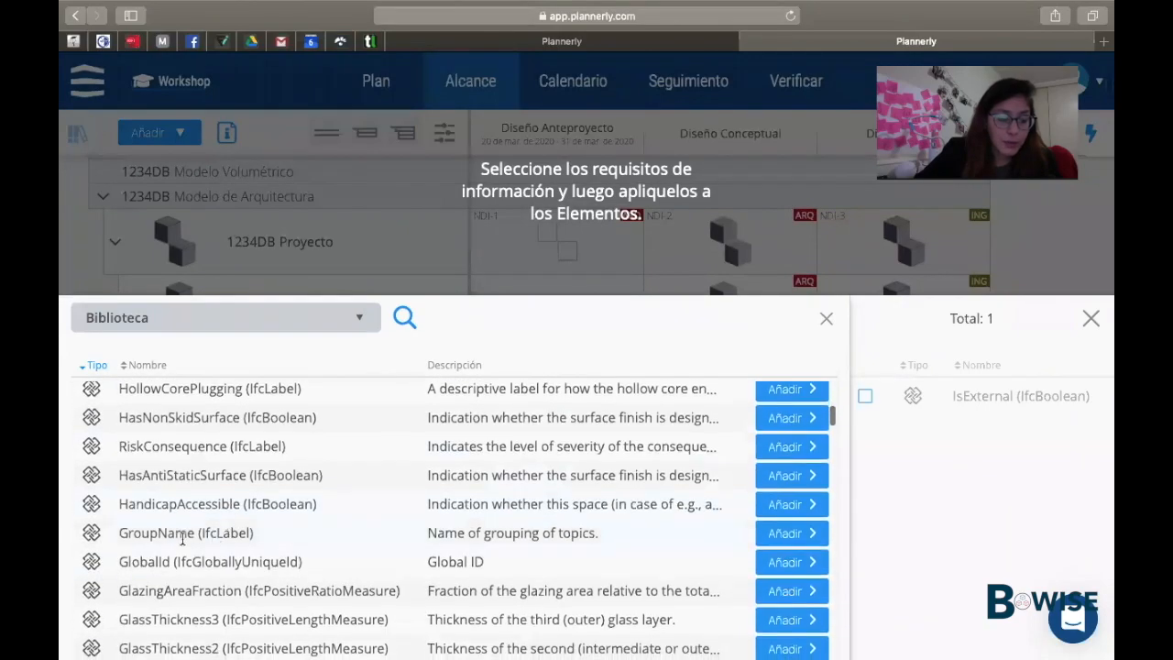
left_click(786, 543)
scroll(248, 555, "down", 5)
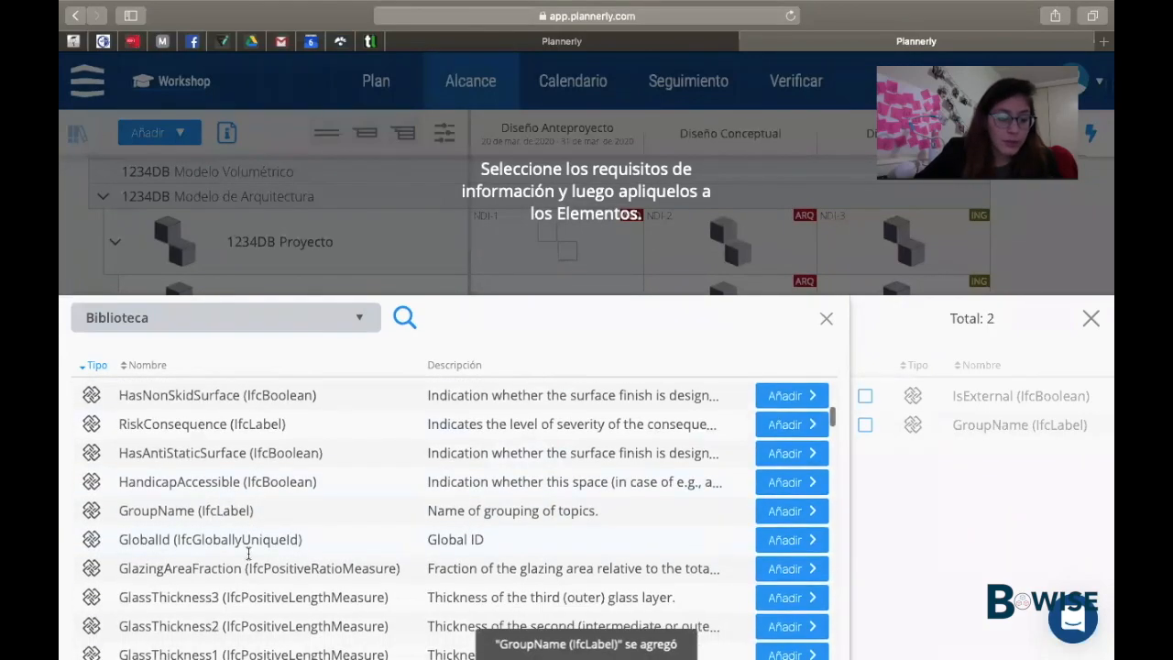
scroll(248, 556, "down", 5)
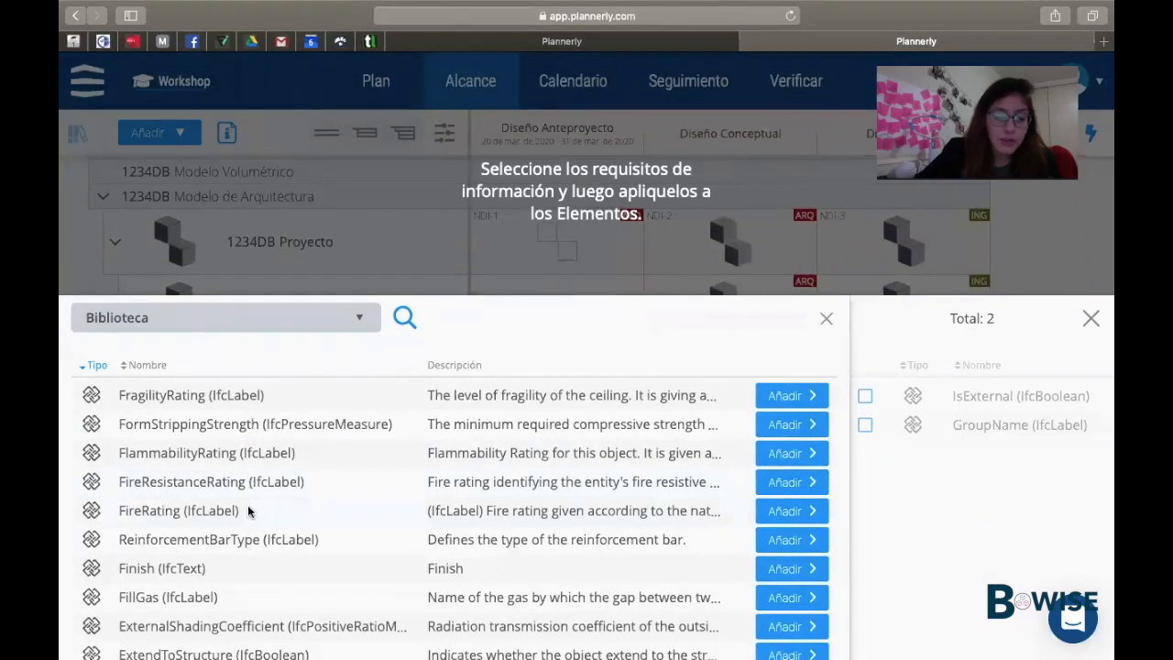
scroll(254, 496, "up", 1)
left_click(786, 486)
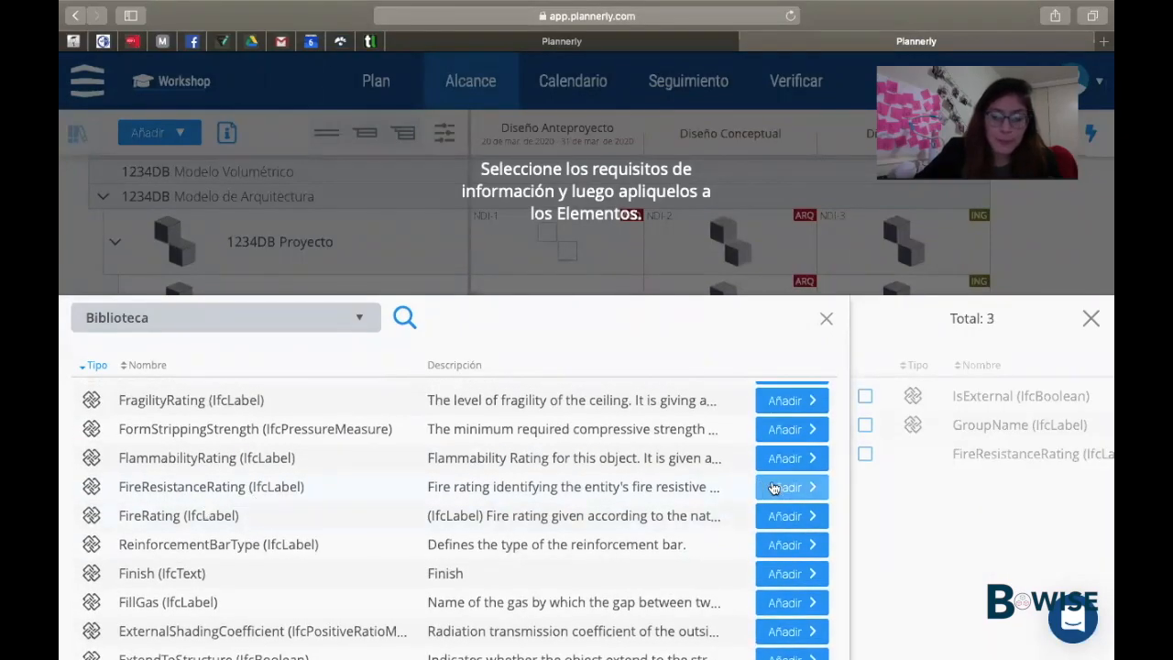
scroll(853, 412, "down", 1)
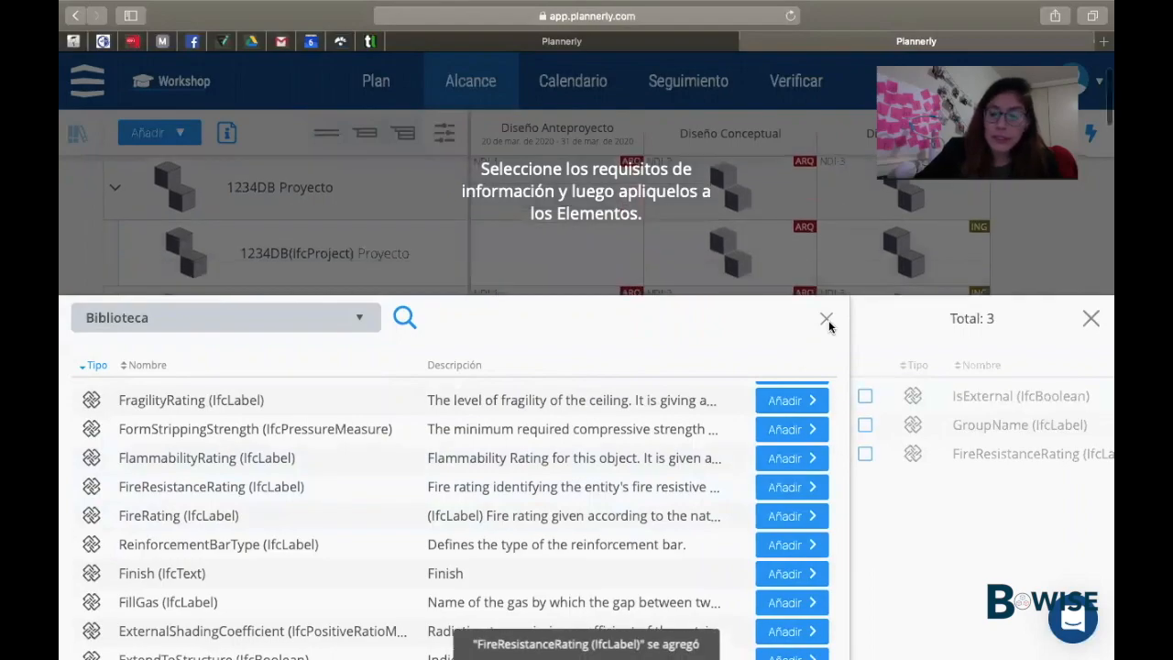
left_click(825, 319)
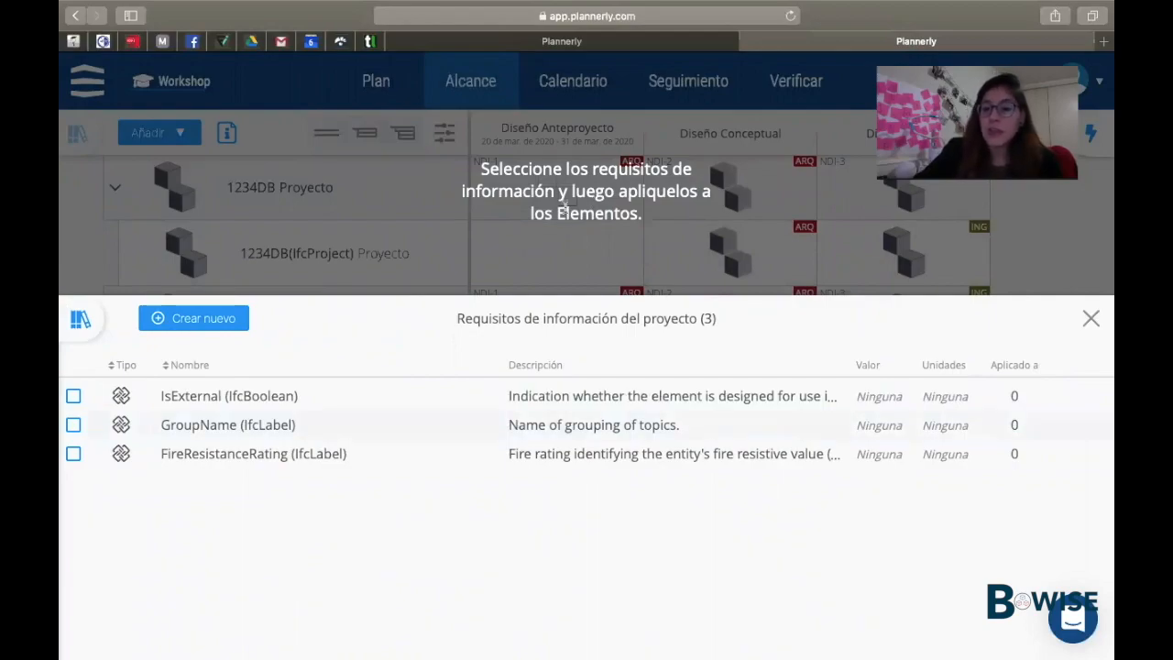
- Apply IsExternal, GroupName and FireResistanceRating to the 1234DB(IfcProject) Proyecto element in Diseño Conceptual
left_click(74, 396)
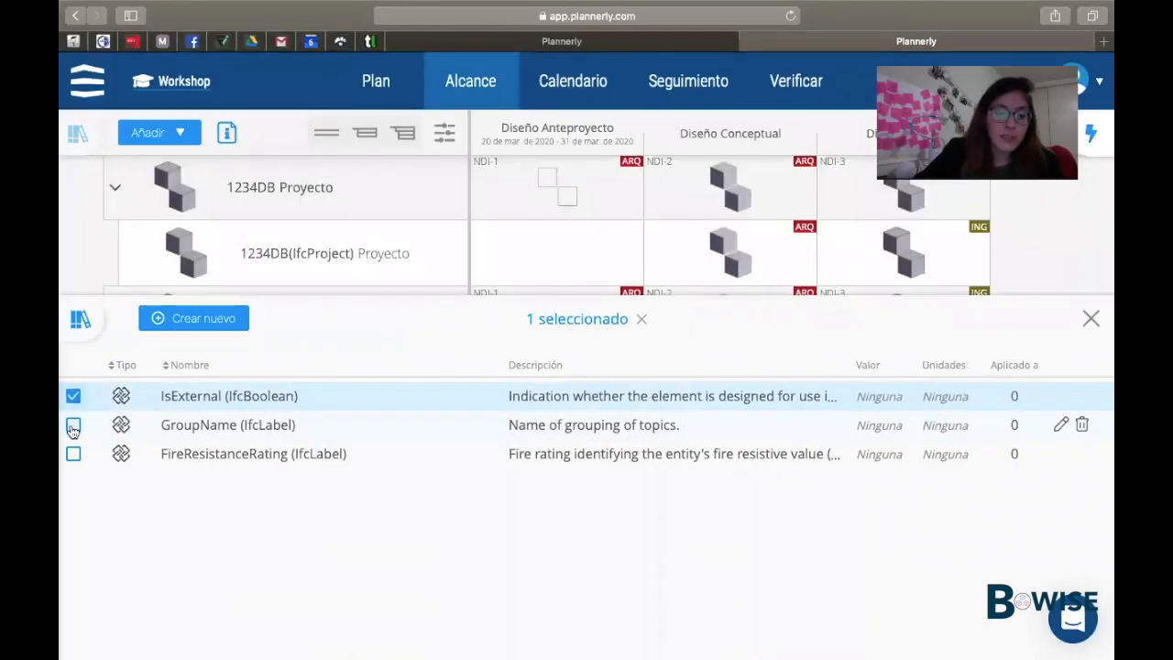
left_click(74, 425)
left_click(73, 453)
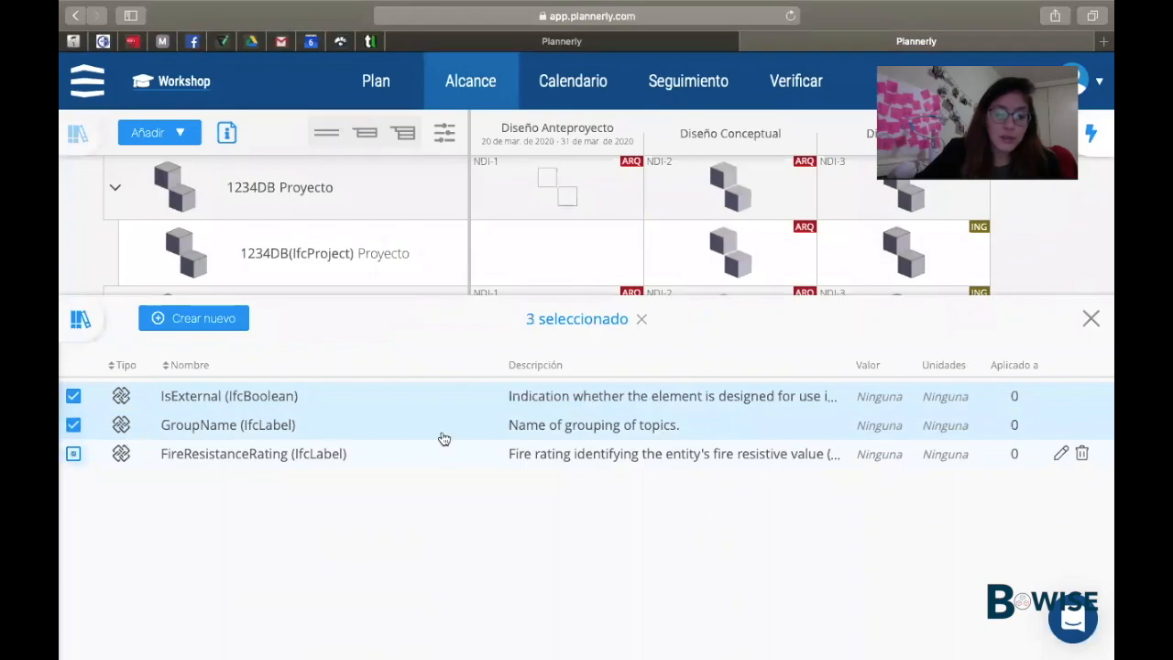
left_click(726, 265)
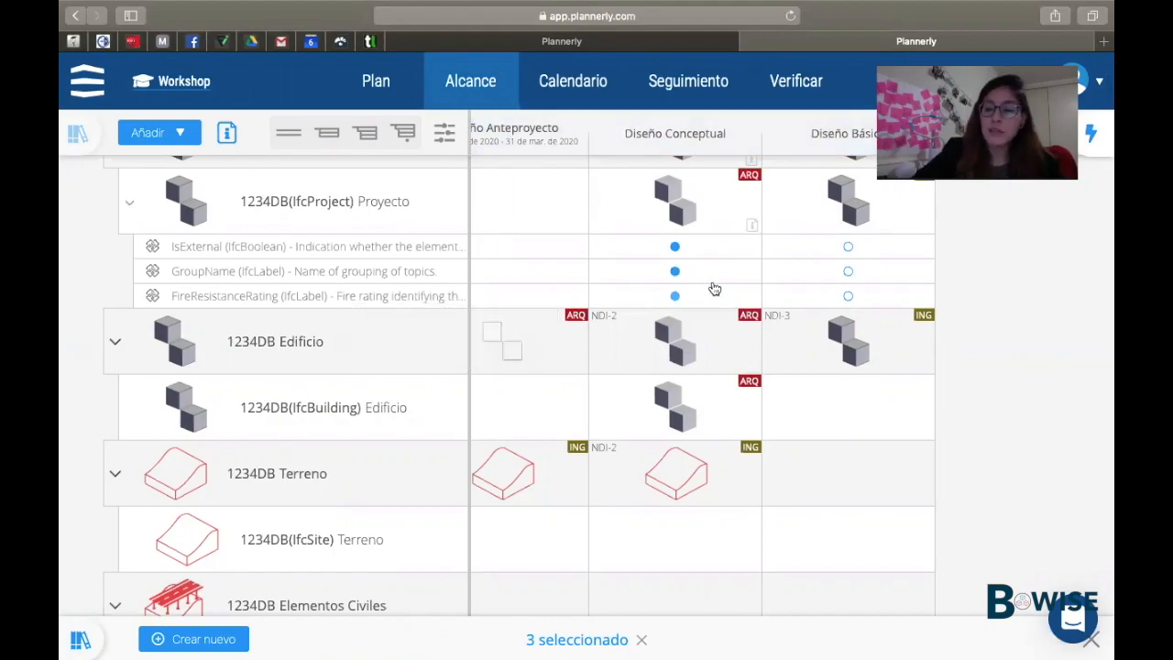
- Switch to PowerPoint and review slide 14 about who is responsible for the scope
key("ctrl+Left")
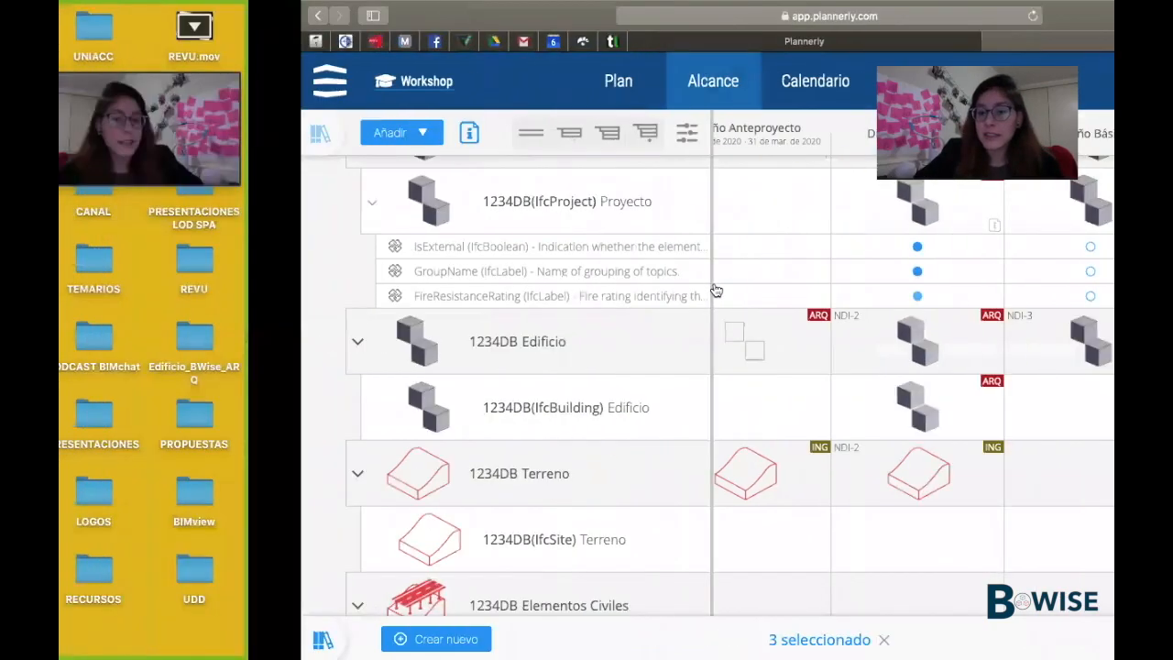
key("ctrl+Right")
key("ctrl+Right")
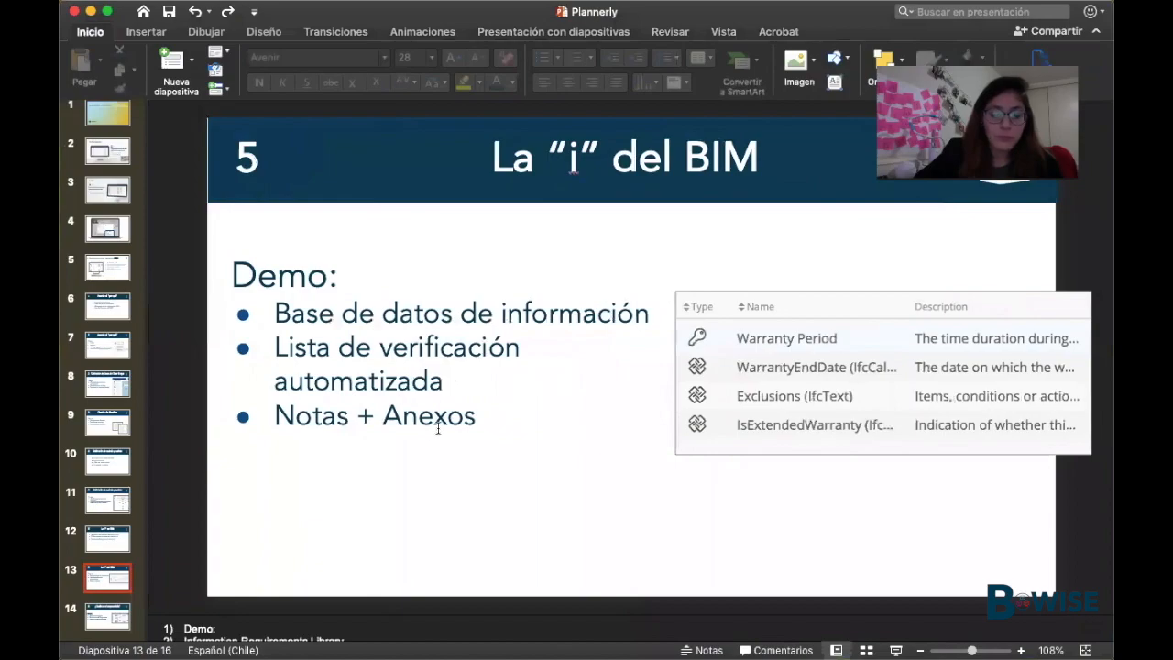
left_click(108, 614)
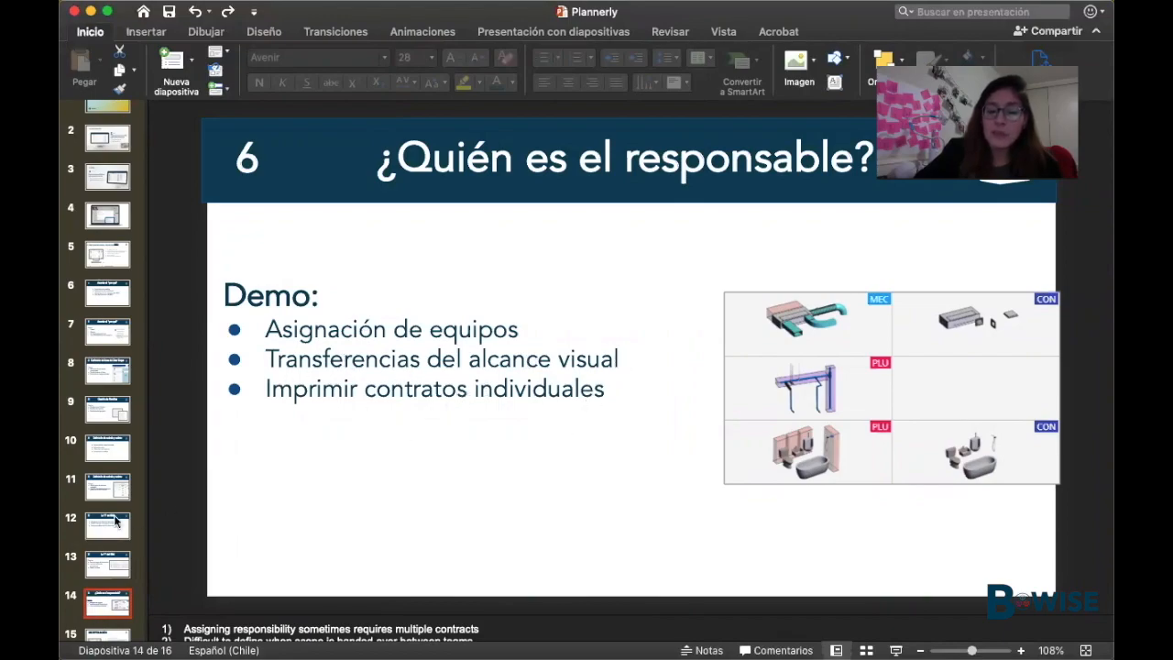
scroll(116, 520, "down", 1)
left_click(108, 615)
left_click(113, 579)
- Return to Plannerly and view the task tracking board for Diseño Anteproyecto
key("ctrl+Right")
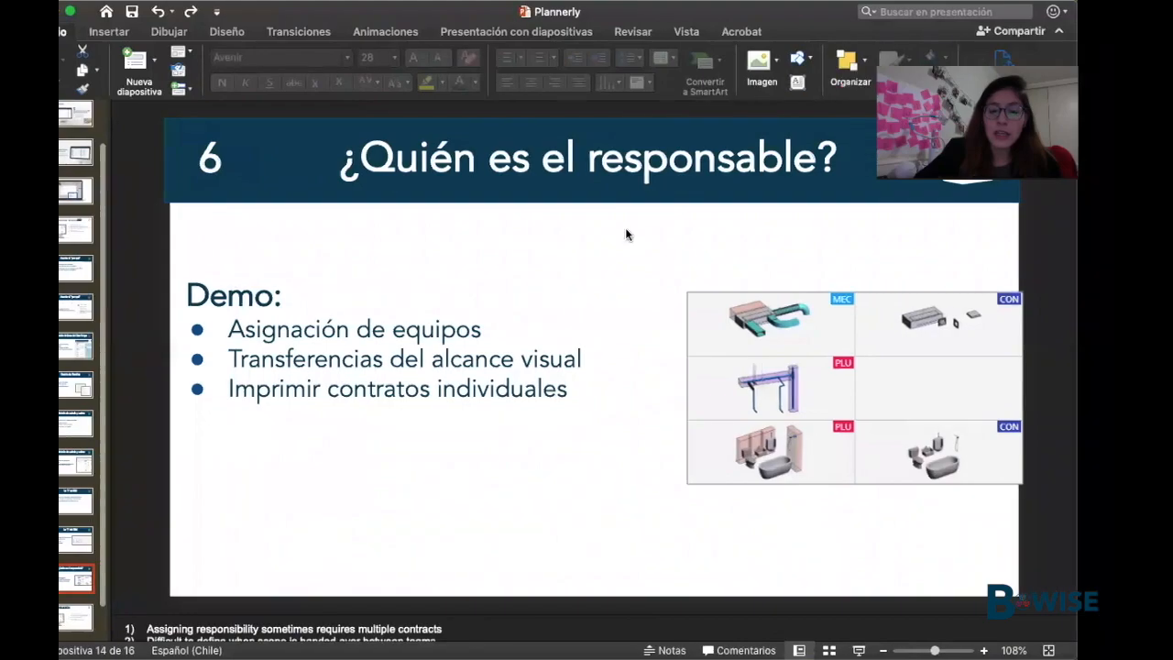
key("ctrl+Left")
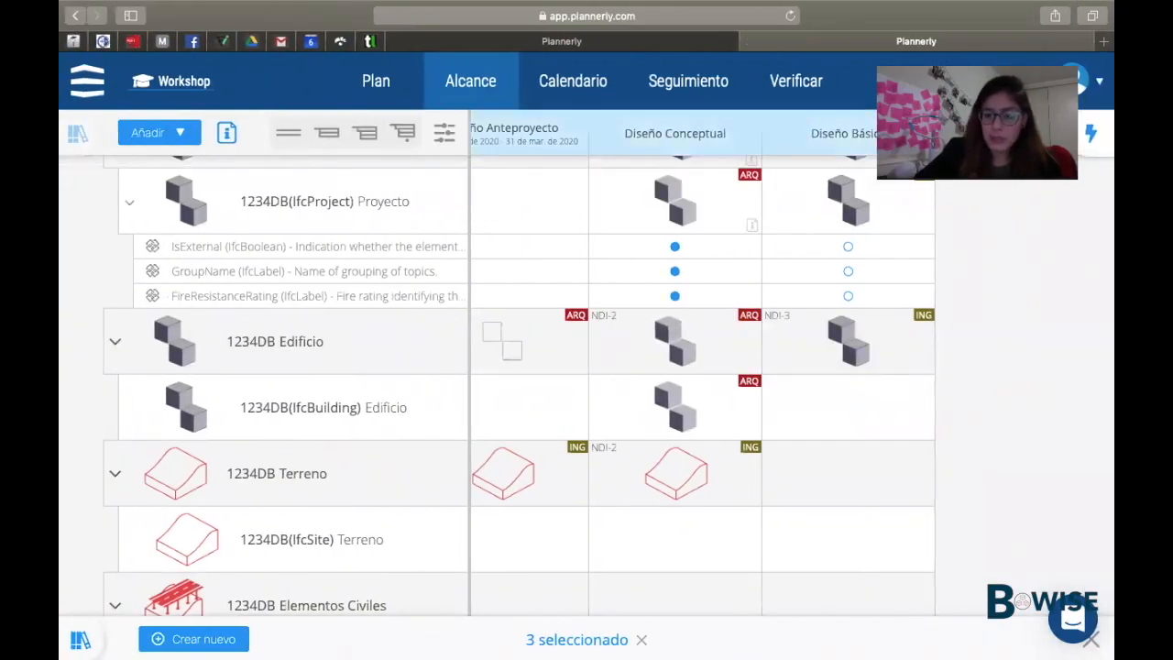
mouse_move(600, 215)
scroll(597, 188, "left", 2)
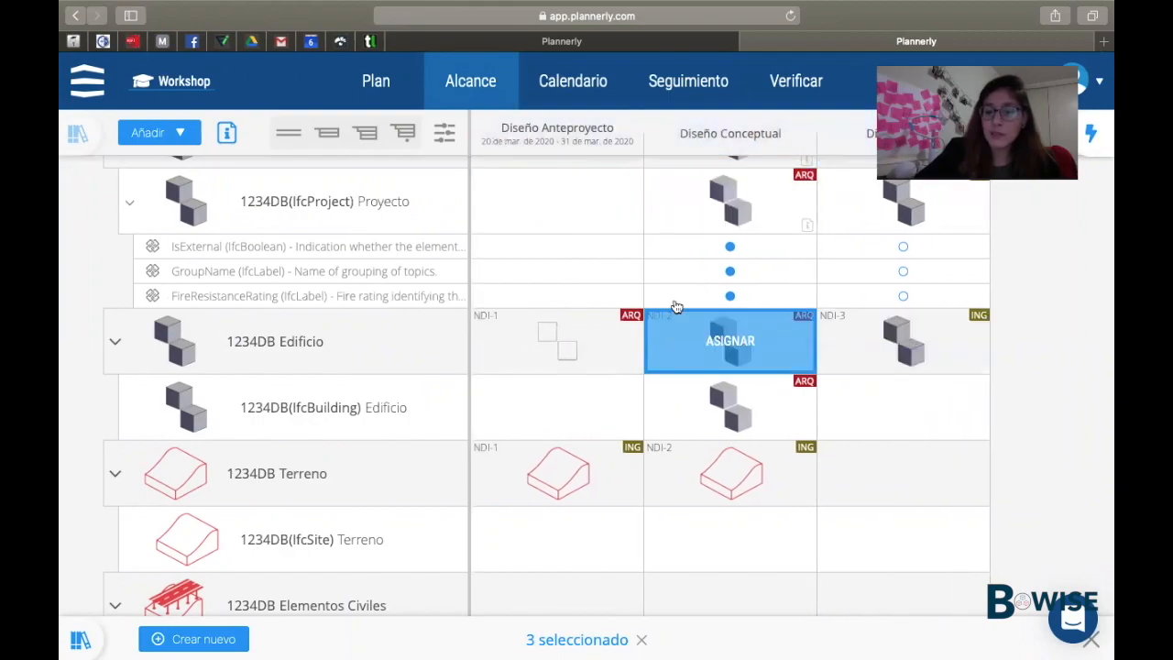
left_click(682, 83)
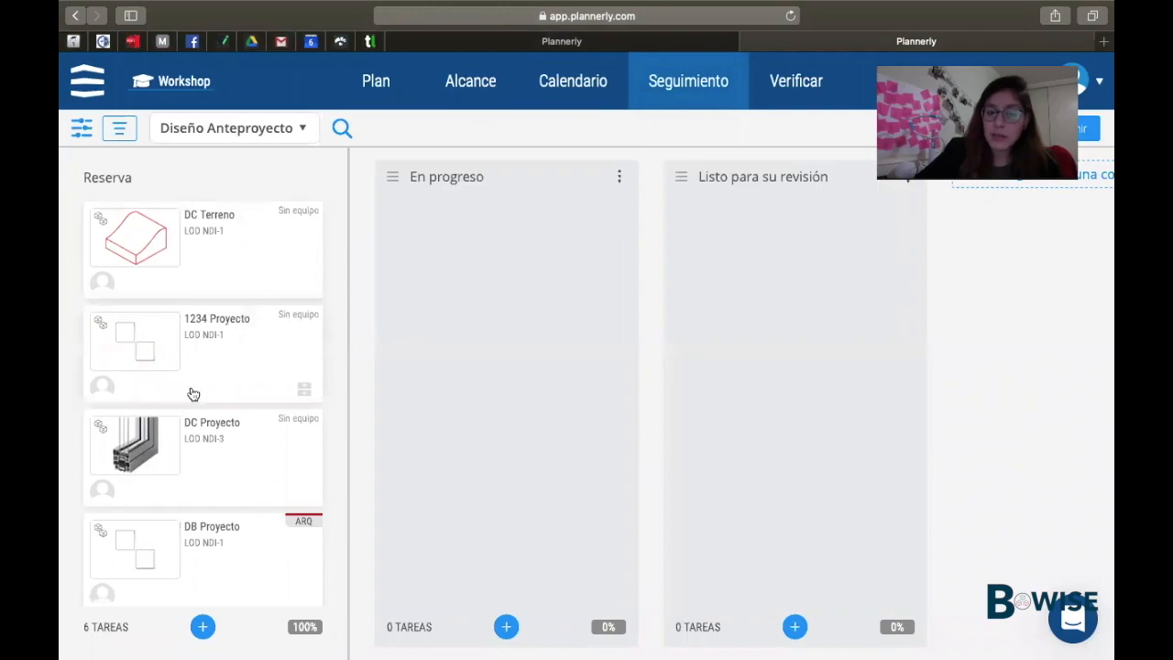
- Schedule the DB Proyecto task for Arquitecto in the Diseño Anteproyecto calendar and extend it from early April to late April 2020
left_click(587, 85)
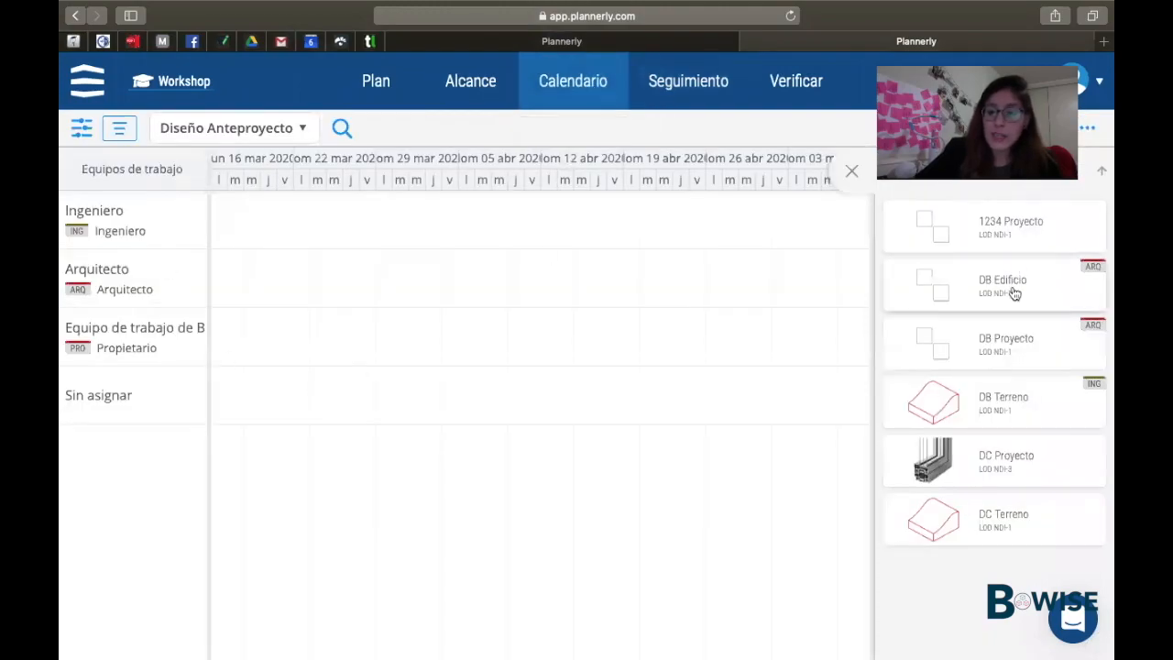
left_click_drag(1011, 290, 327, 274)
left_click_drag(982, 288, 220, 280)
left_click_drag(1013, 353, 427, 280)
left_click(540, 301)
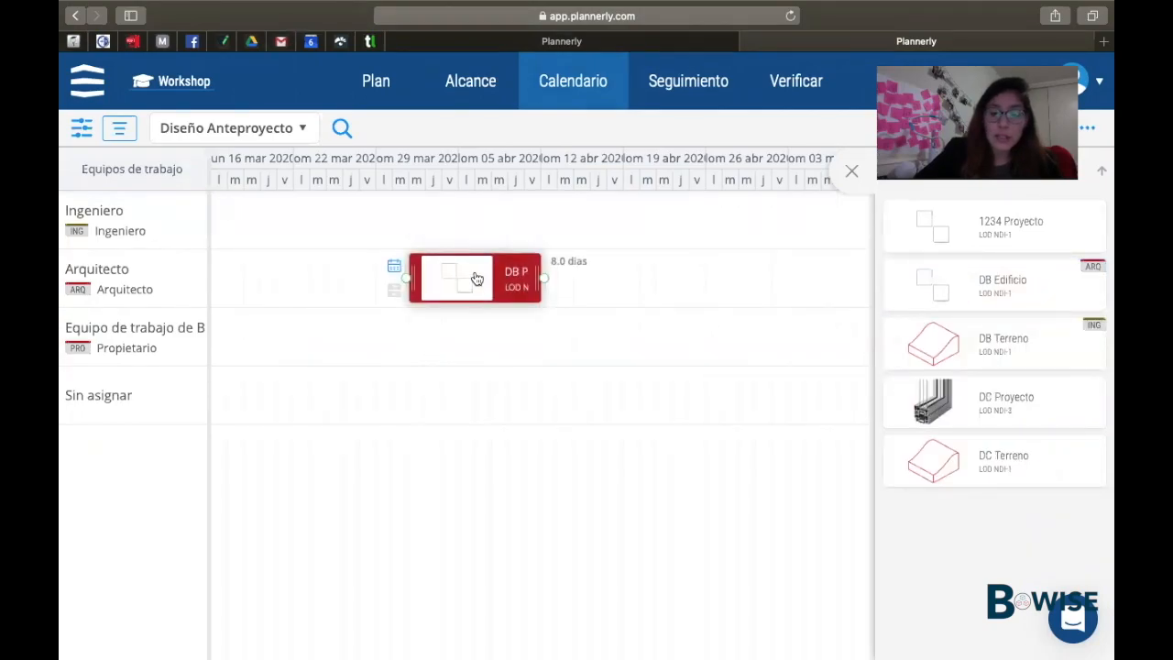
left_click_drag(641, 279, 630, 281)
left_click_drag(538, 277, 763, 274)
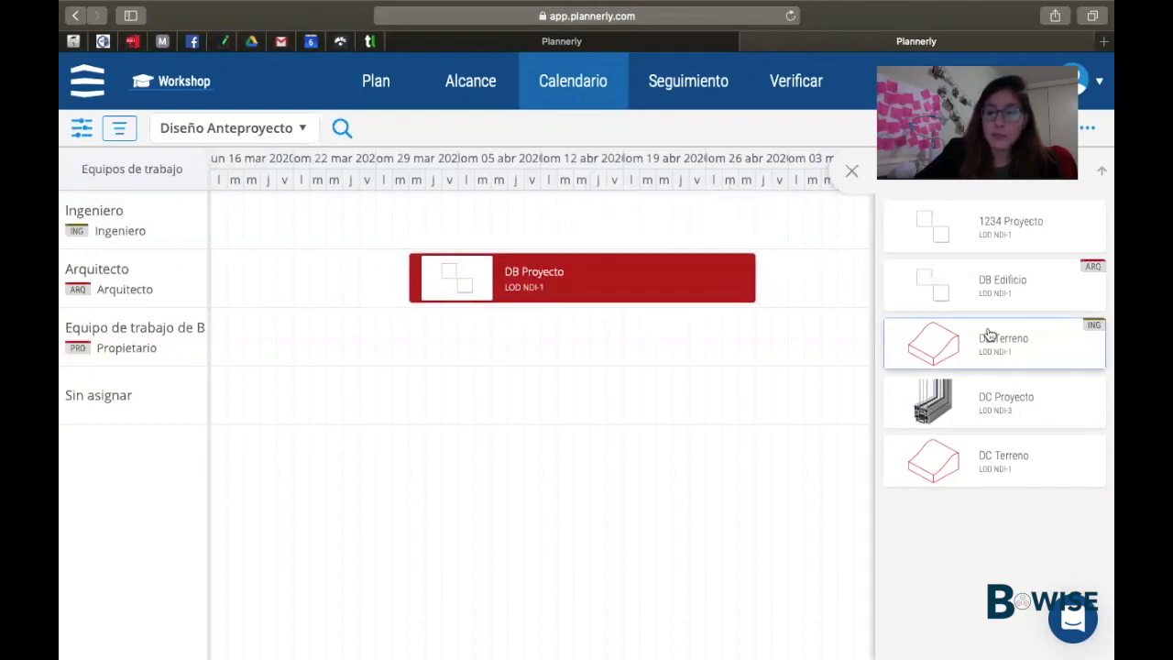
- Schedule DB Terreno for Ingeniero from late March to early April, and DB Edificio for Arquitecto from late April 2020
left_click_drag(922, 328, 523, 223)
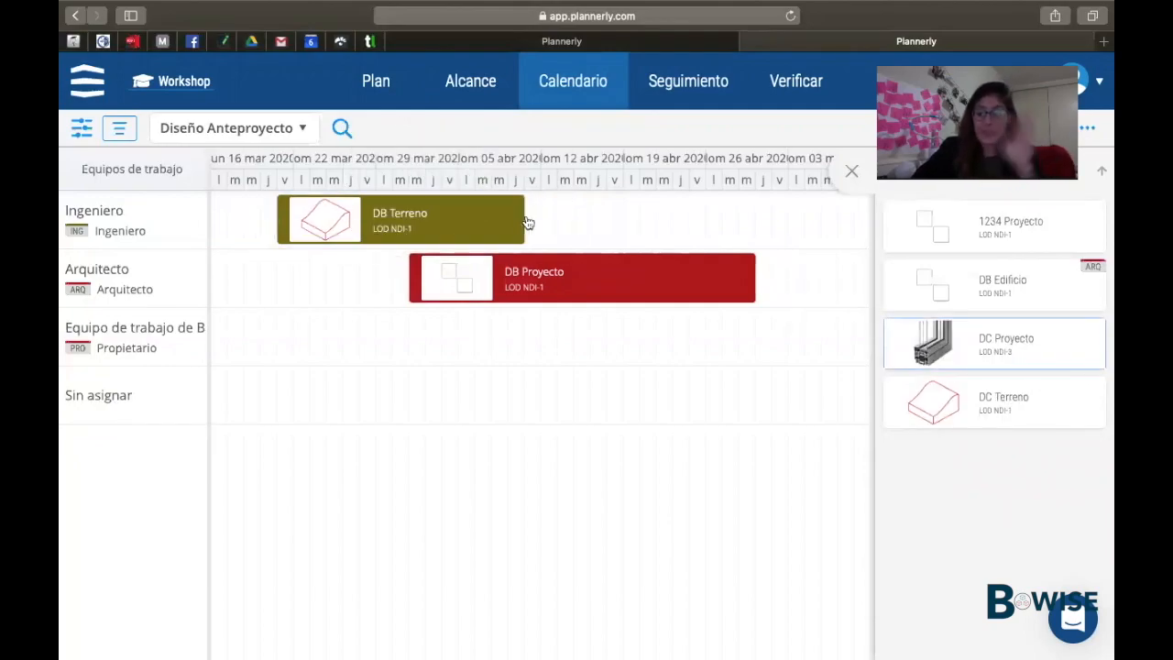
left_click_drag(1032, 281, 827, 311)
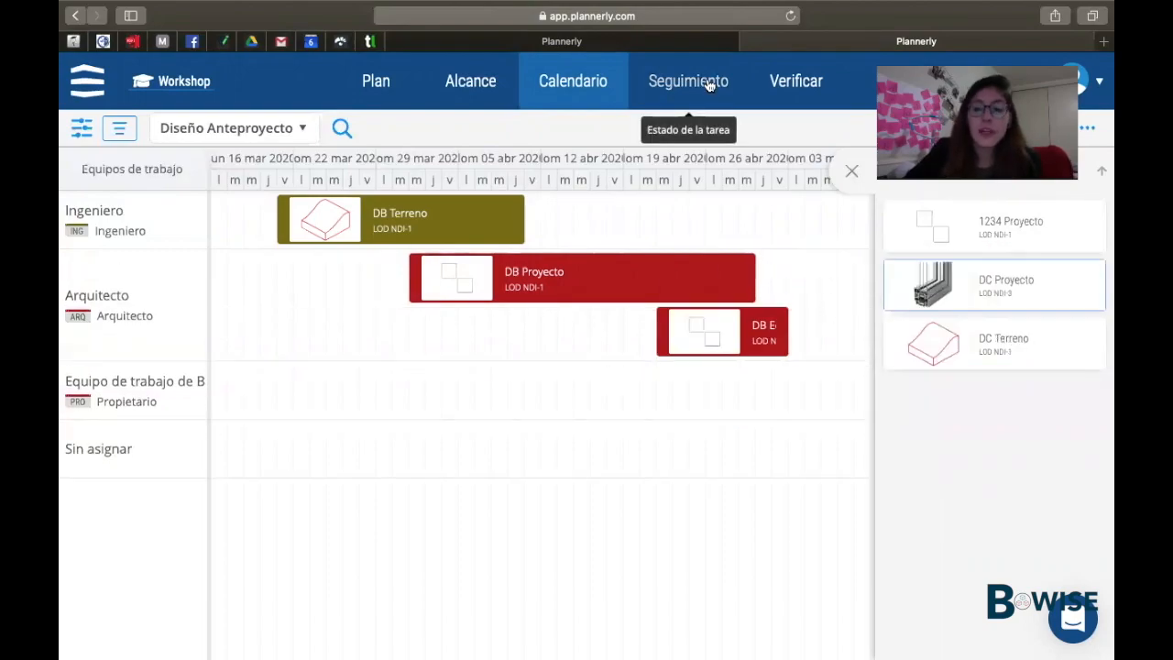
- Return to the project scope and review the team assignments for the 1234DB Modelo de Arquitectura elements
left_click(484, 89)
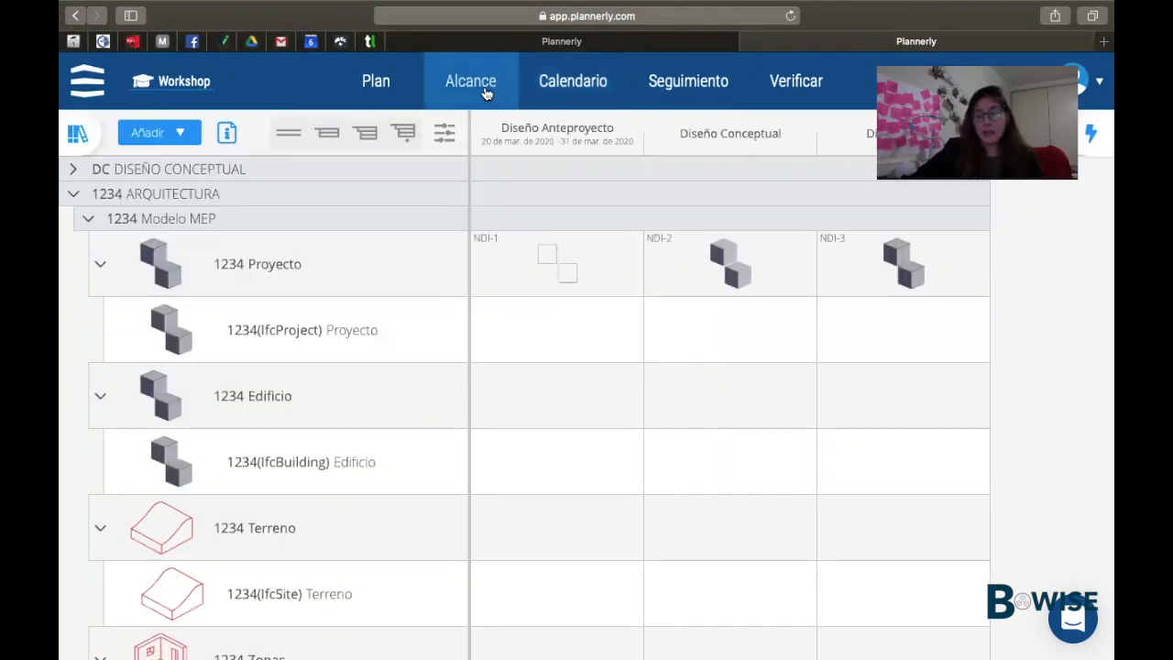
scroll(784, 480, "down", 2)
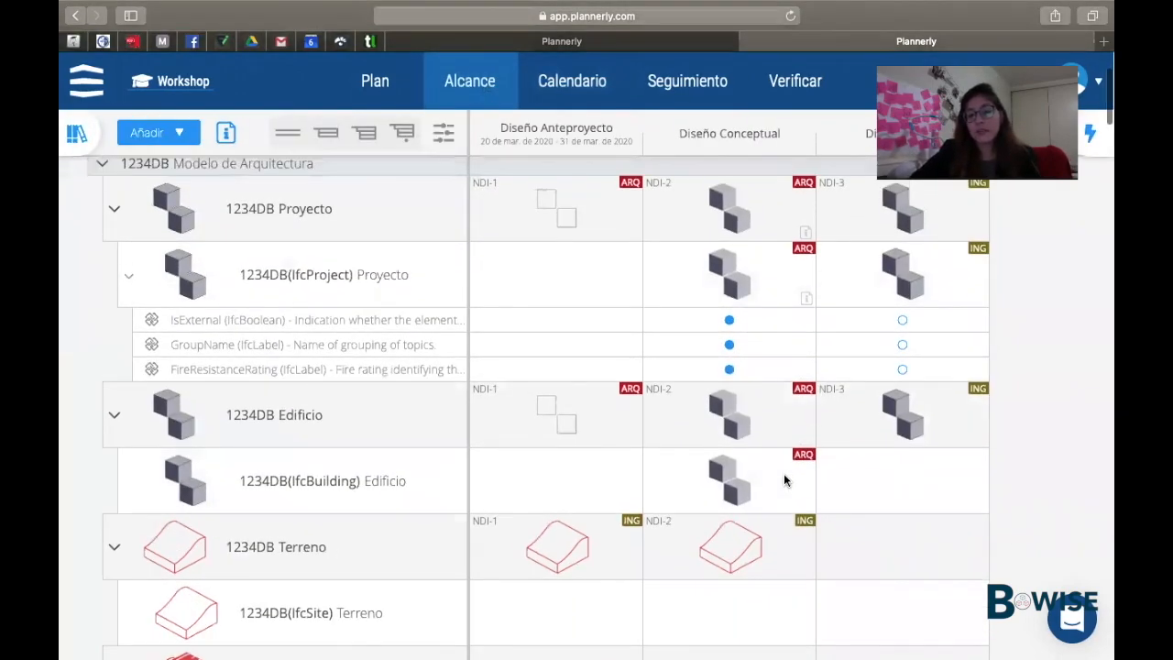
scroll(782, 480, "up", 2)
- Print a PDF document containing only the Alcance section, titled "Alcances de equipo"
left_click(896, 84)
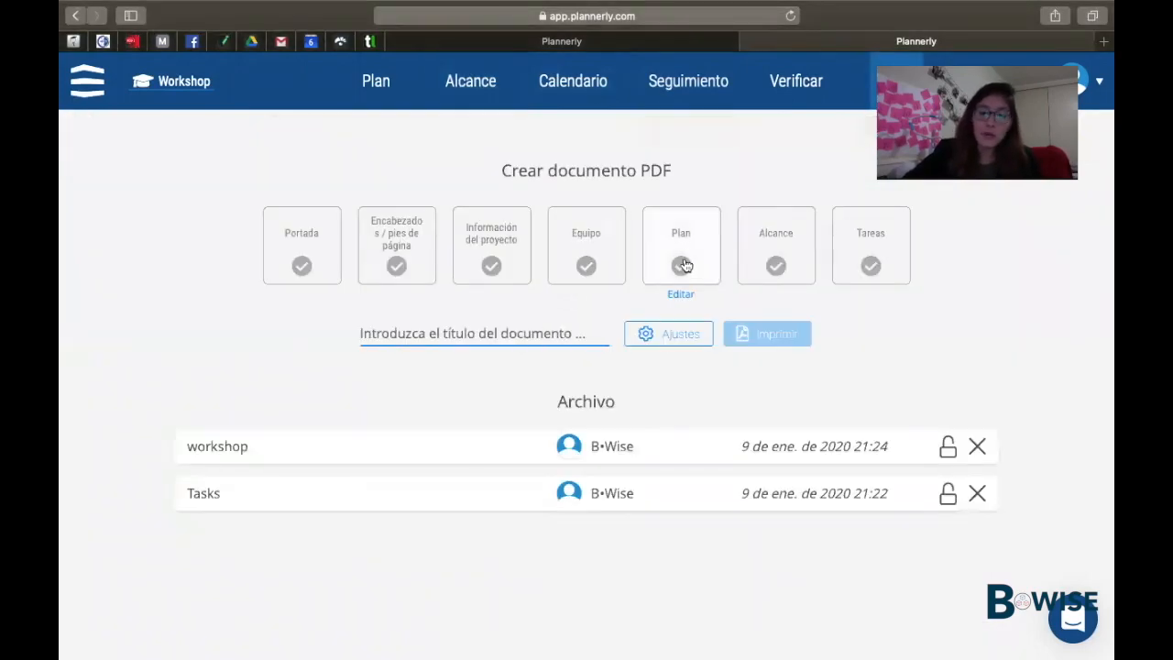
left_click(775, 268)
left_click(551, 328)
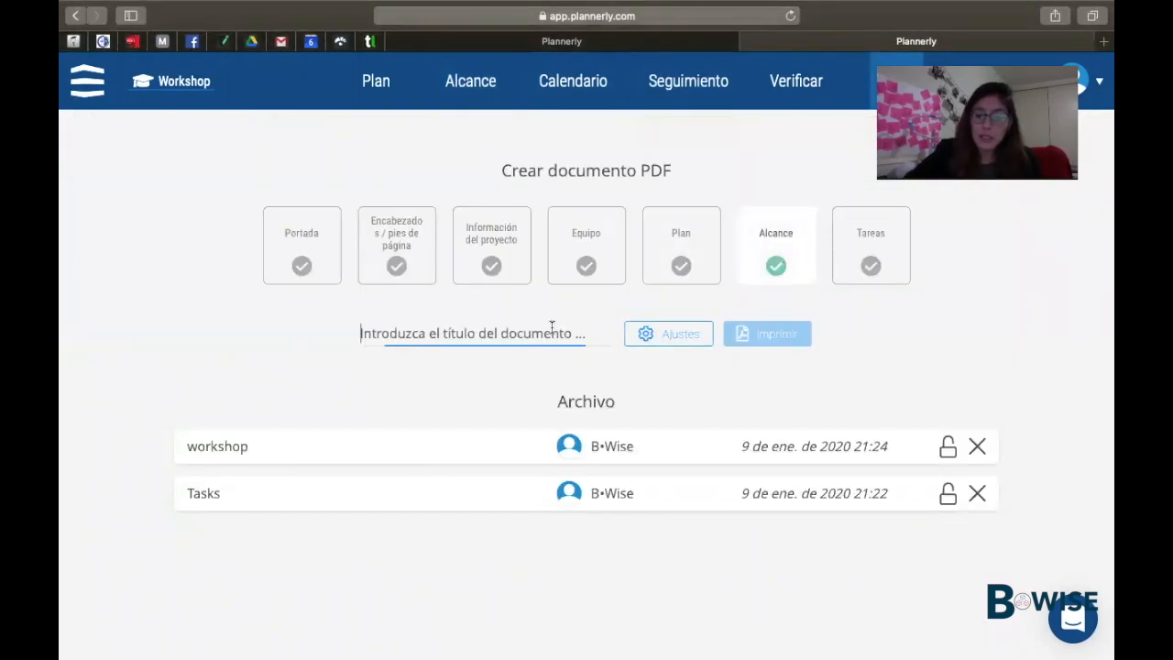
type("Alcances de")
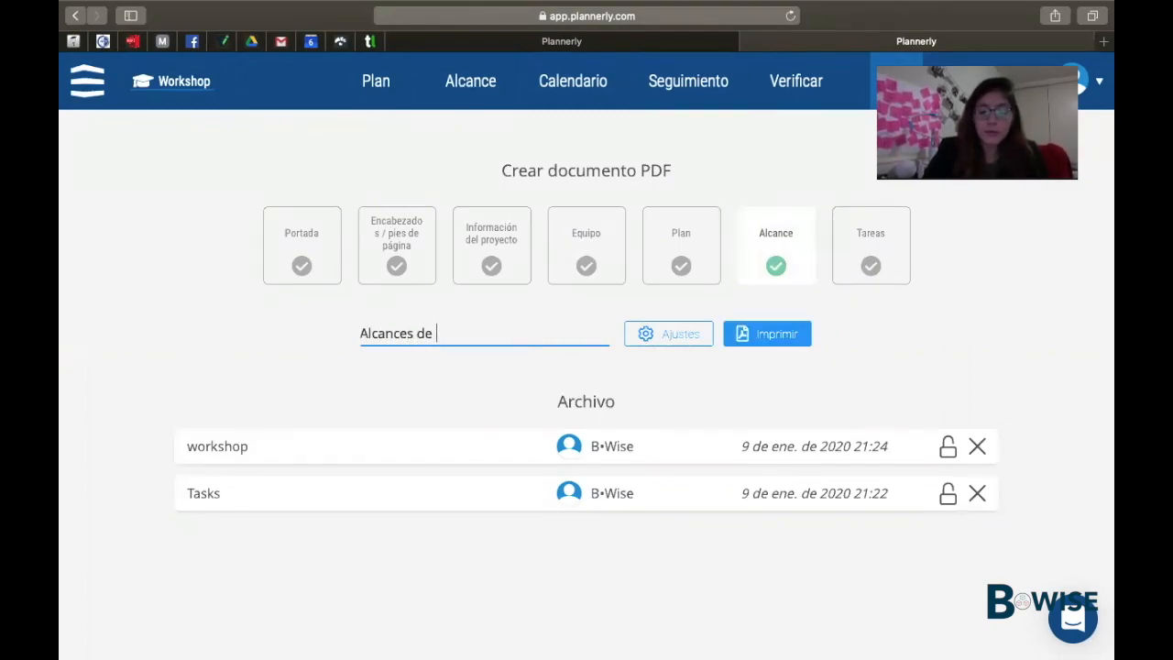
type(" equipo")
left_click(759, 333)
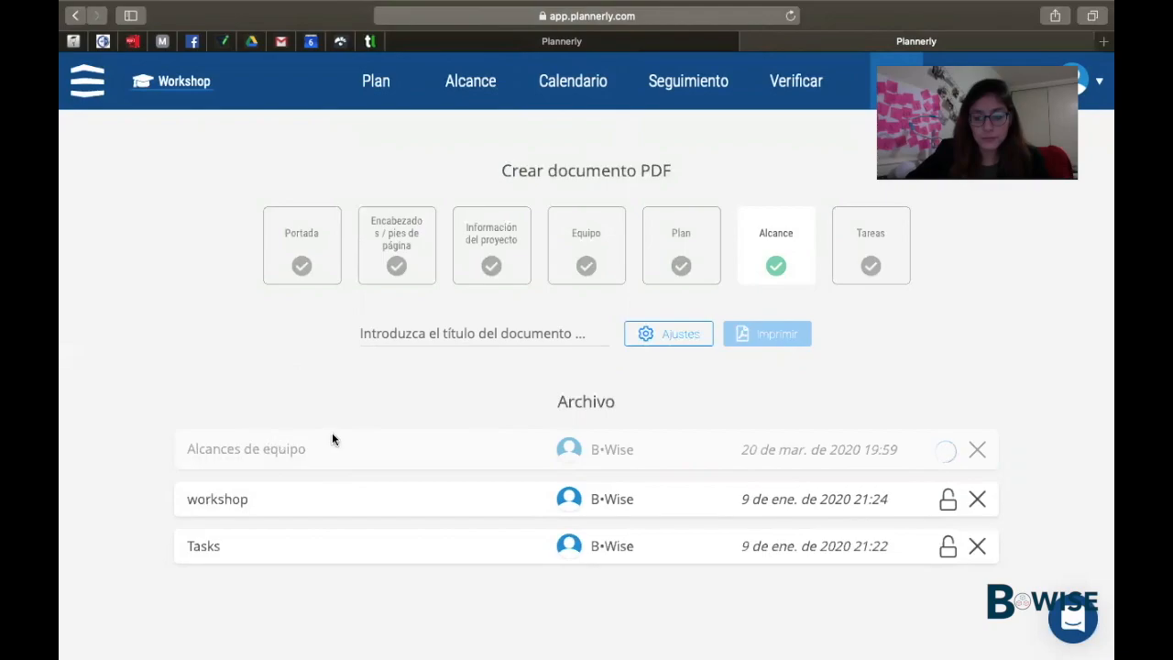
- Open the archived "Alcances de equipo" PDF and review the scope tables with their NDI levels and assigned teams
left_click(295, 444)
left_click(681, 446)
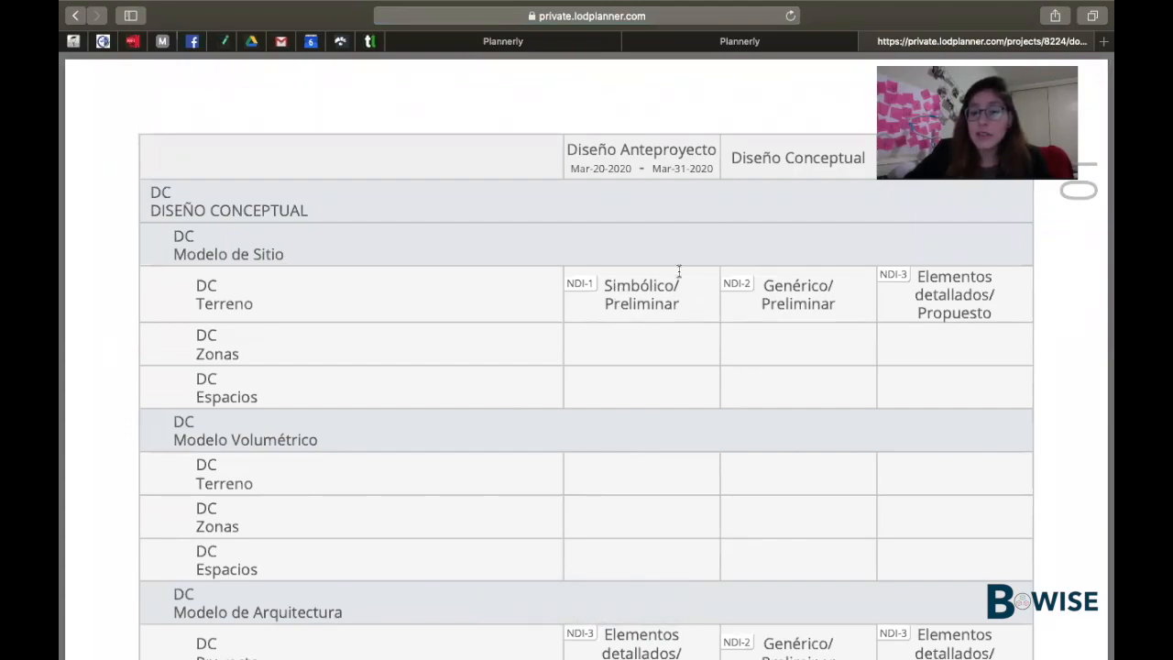
scroll(651, 305, "down", 1)
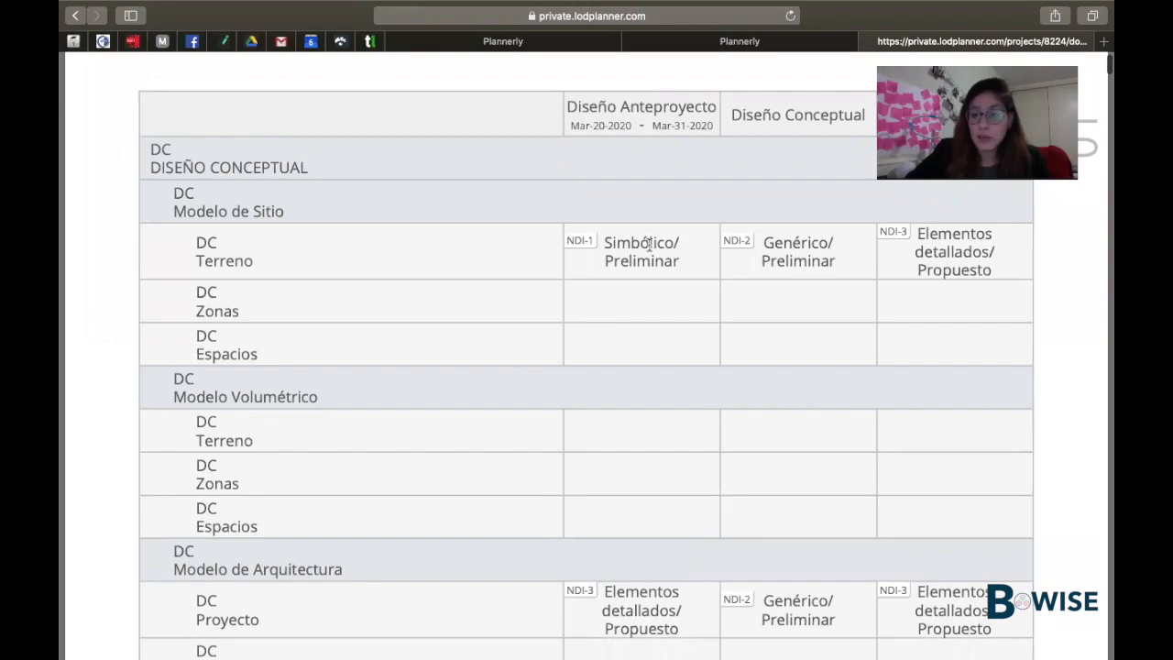
scroll(650, 256, "down", 20)
scroll(652, 266, "down", 11)
scroll(654, 294, "down", 10)
scroll(657, 293, "down", 20)
scroll(656, 293, "up", 20)
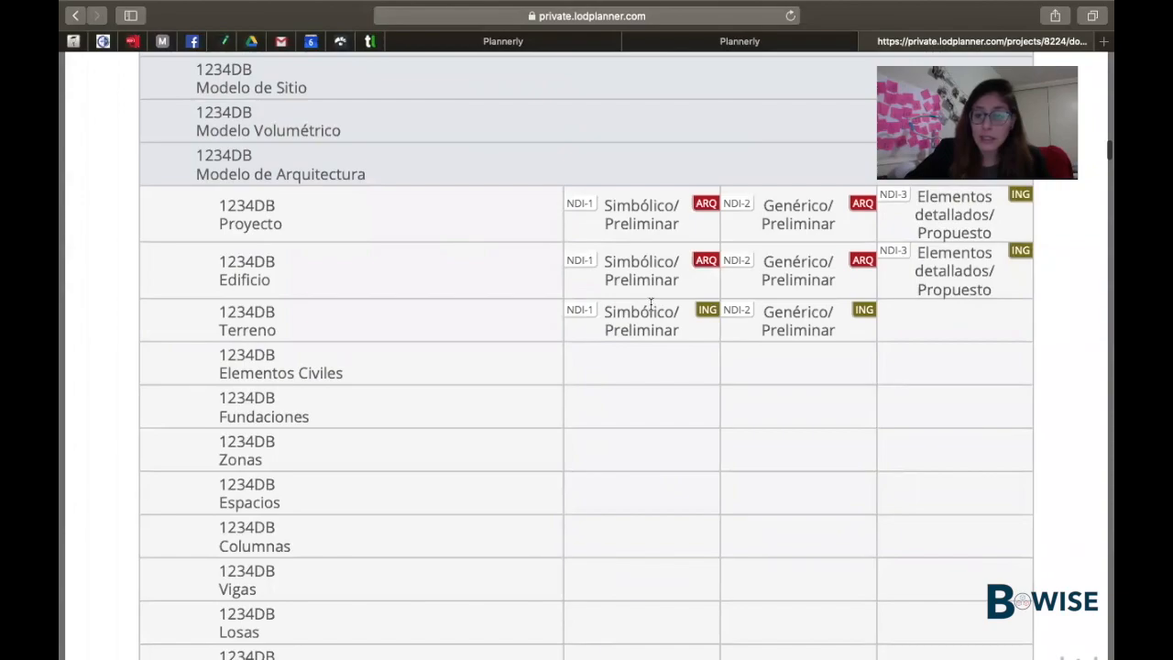
scroll(650, 305, "down", 20)
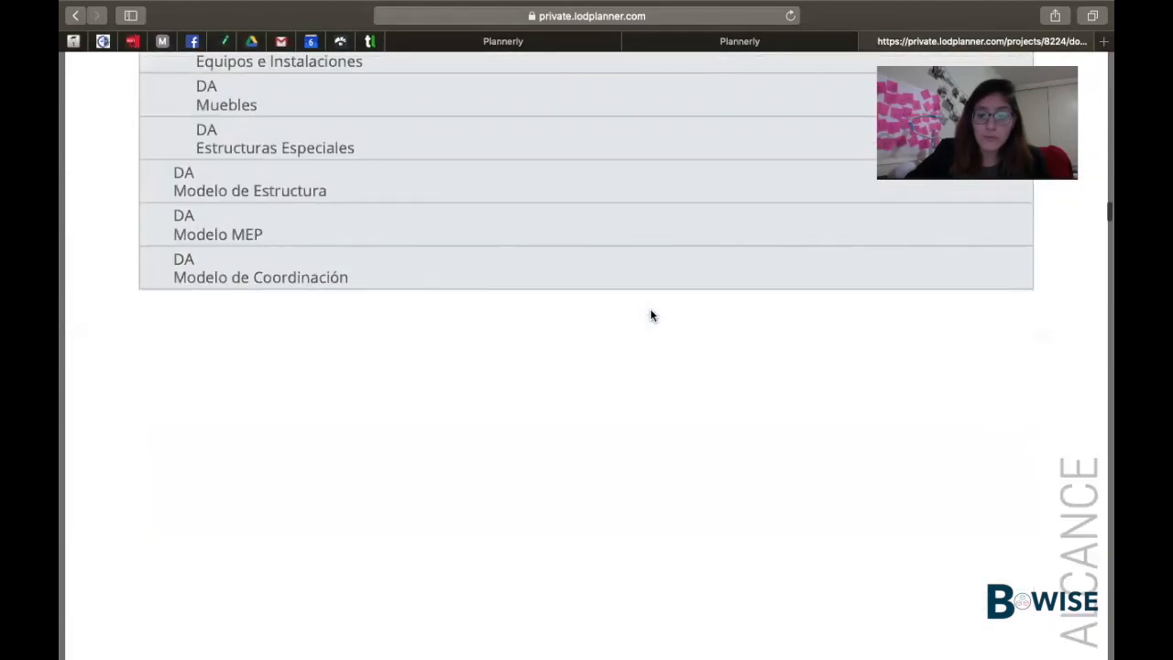
- Examine the information requirements legend and the information tables per milestone through to the last page of the PDF
scroll(650, 315, "down", 12)
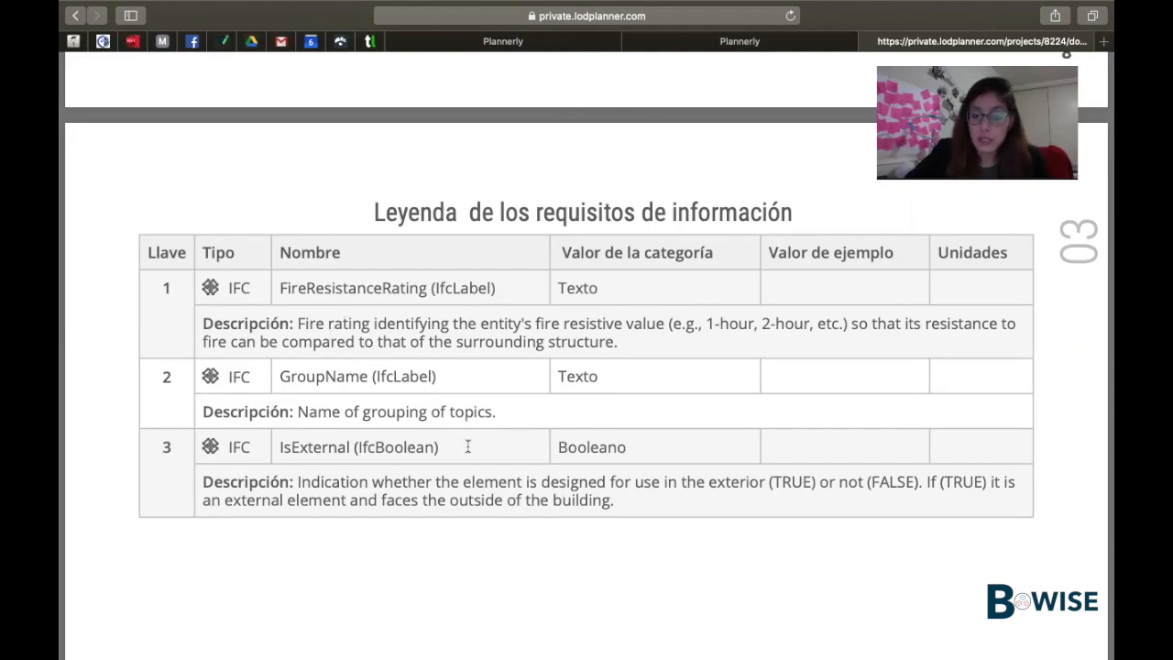
scroll(467, 447, "down", 15)
scroll(467, 450, "down", 2)
scroll(468, 450, "up", 5)
scroll(467, 450, "down", 10)
scroll(467, 449, "down", 20)
scroll(467, 450, "down", 20)
scroll(468, 450, "down", 20)
scroll(467, 450, "down", 20)
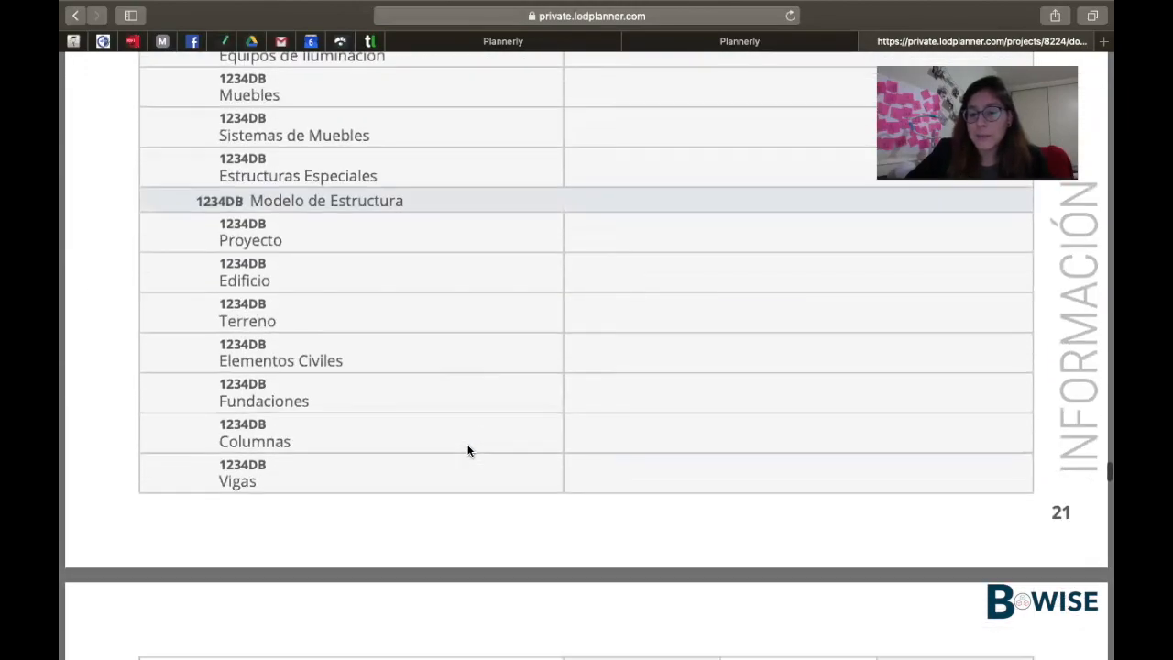
scroll(467, 450, "down", 6)
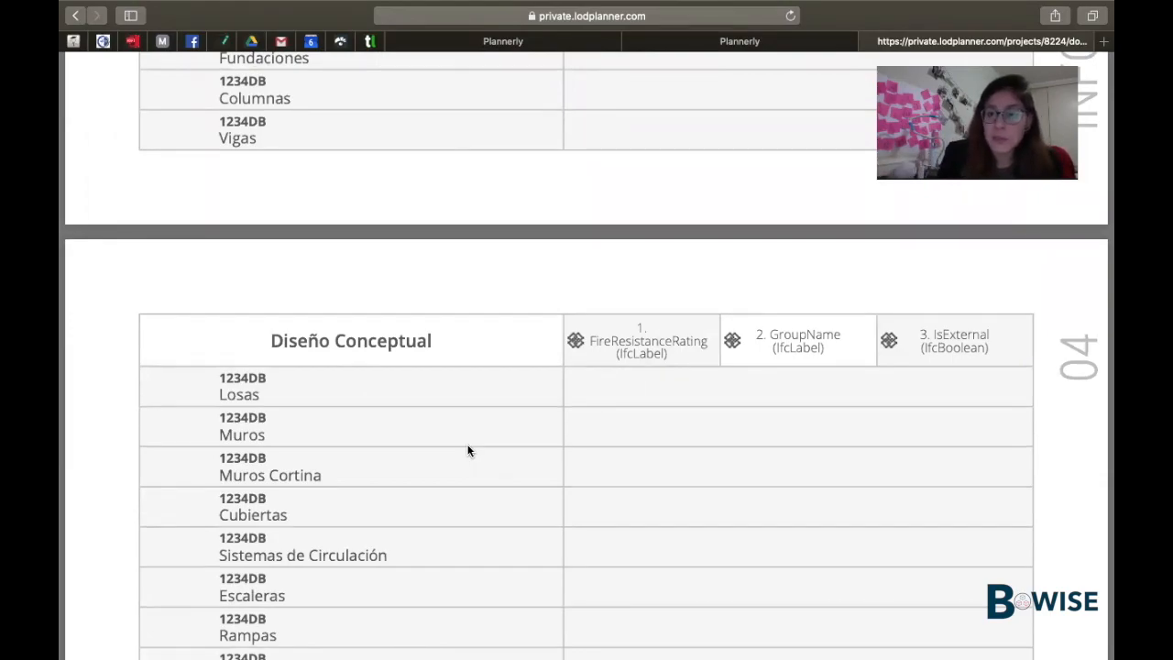
scroll(534, 467, "down", 20)
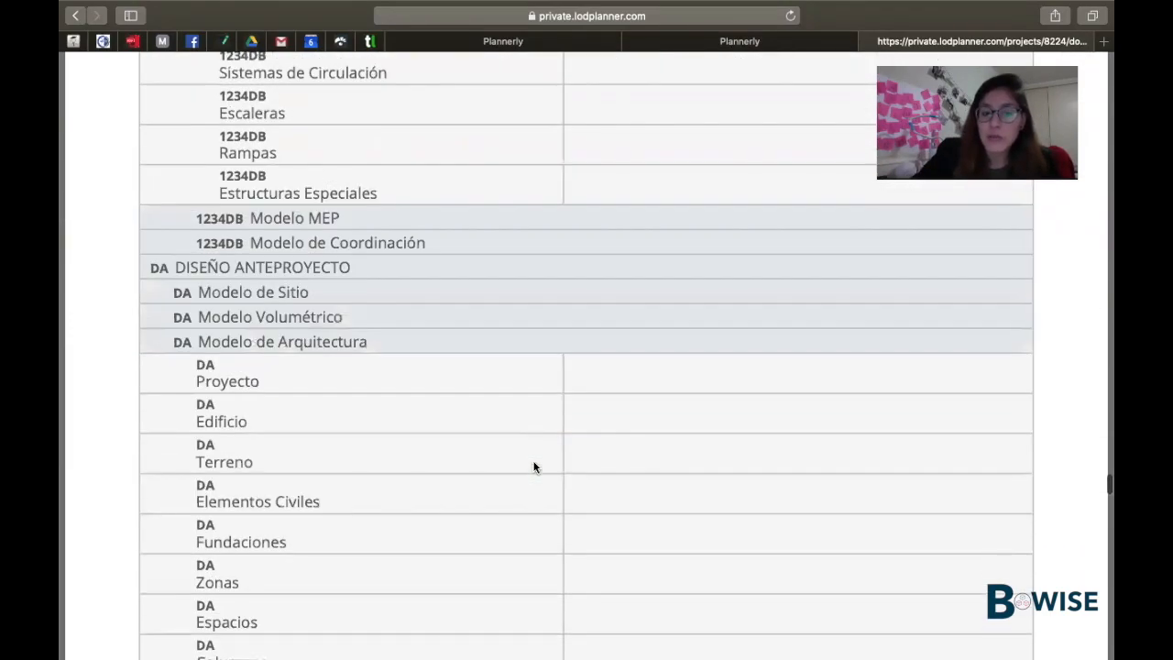
scroll(534, 467, "down", 20)
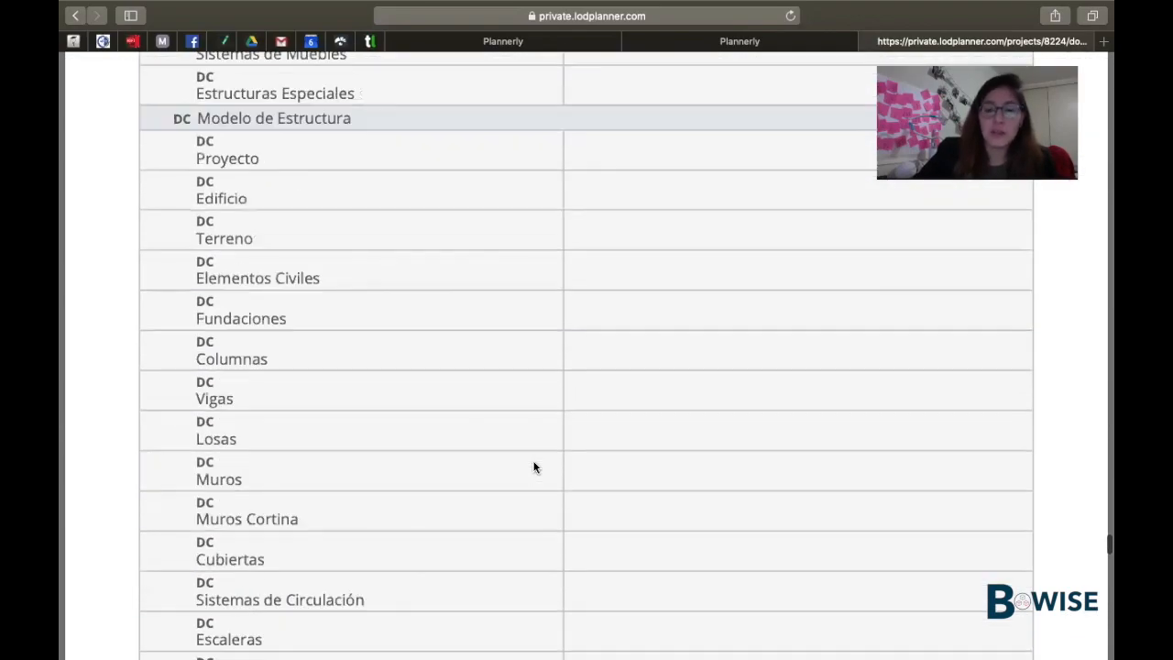
scroll(534, 467, "down", 5)
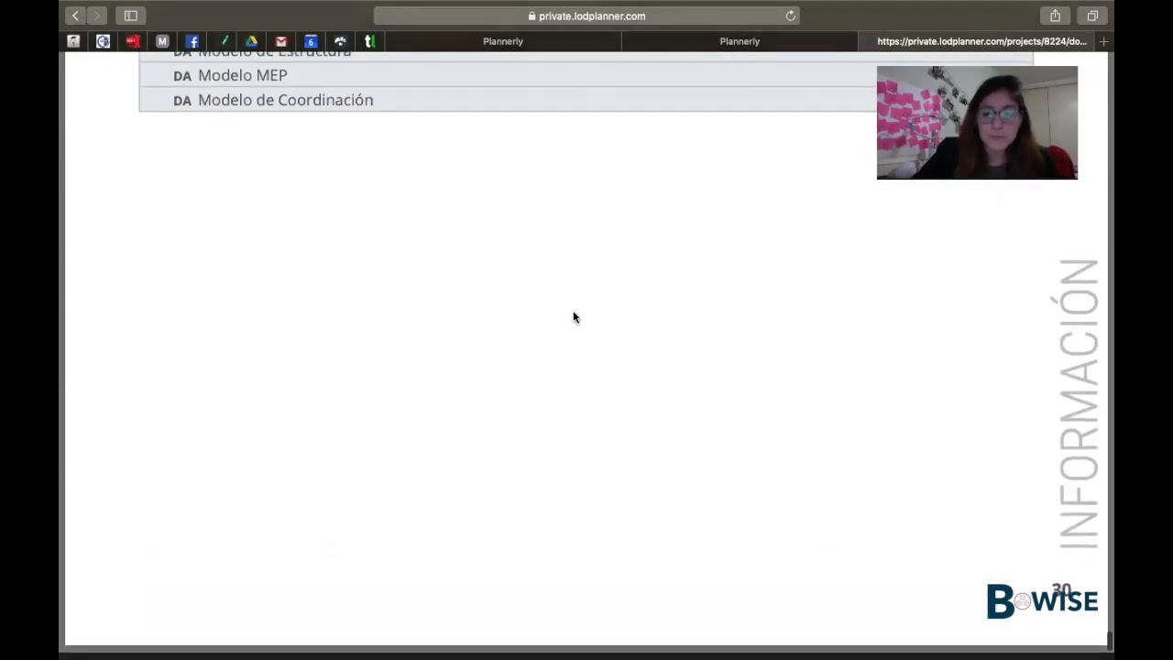
- Switch to PowerPoint and show slide 15, the "Recapitulación" summary
key("ctrl+Right")
left_click(106, 625)
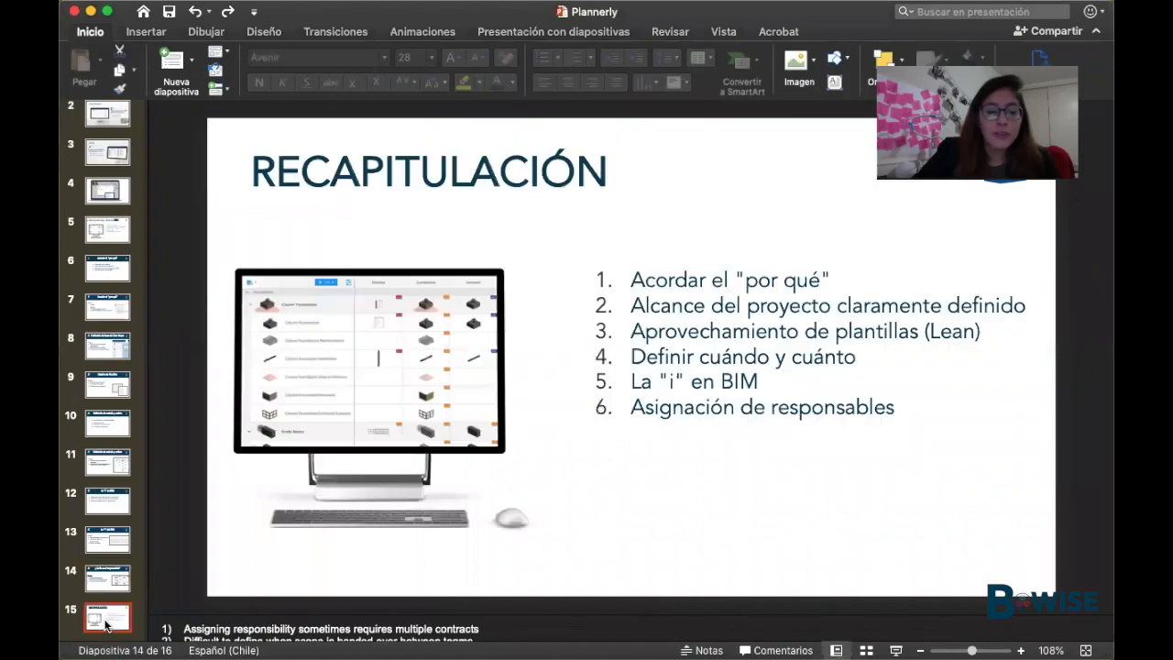